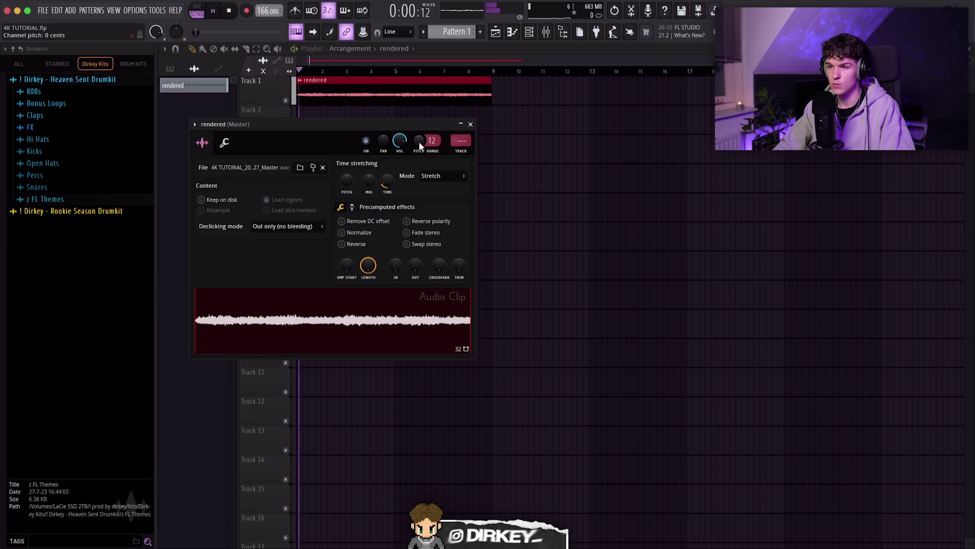
# Shorten the rendered audio clip on Track 1 to one bar, auditioning the arrangement between trims
pyautogui.moveTo(420, 122); pyautogui.dragTo(583, 203)
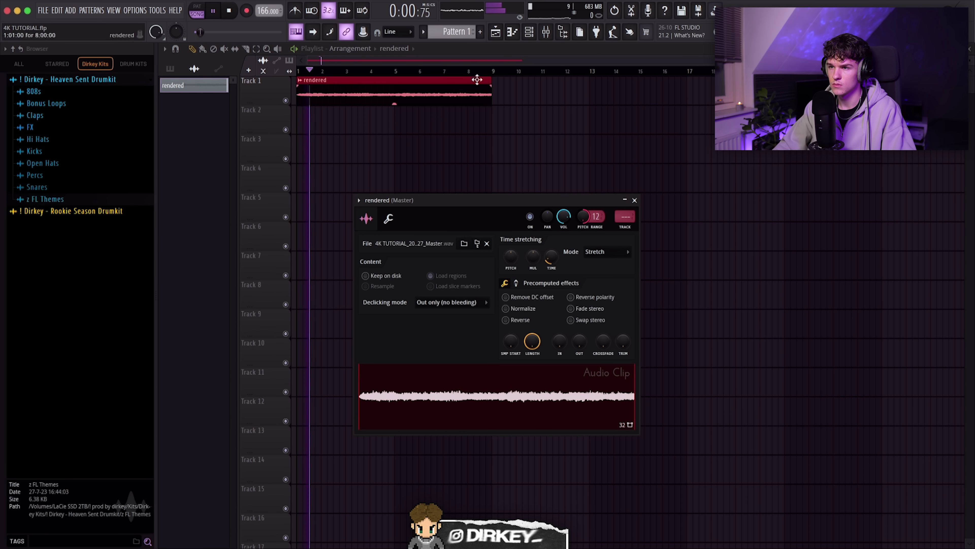
pyautogui.press('space')
pyautogui.moveTo(491, 81); pyautogui.dragTo(342, 128)
pyautogui.press('space')
pyautogui.press('space')
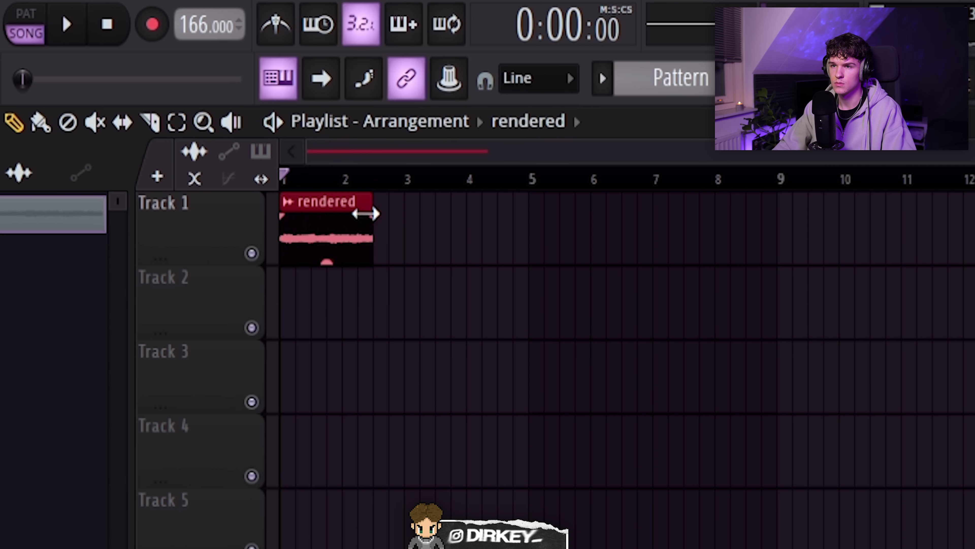
pyautogui.moveTo(366, 213)
pyautogui.mouseDown()
pyautogui.moveTo(348, 215)
pyautogui.moveTo(304, 260)
pyautogui.mouseUp()
# Duplicate the one-bar rendered clip end to end along Track 1 until it fills eight bars
pyautogui.press('space')
pyautogui.hotkey('ctrl', 'b')
pyautogui.hotkey('ctrl', 'b')
pyautogui.hotkey('ctrl', 'b')
pyautogui.hotkey('ctrl', 'b')
pyautogui.hotkey('ctrl', 'b')
pyautogui.hotkey('ctrl', 'b')
pyautogui.hotkey('ctrl', 'b')
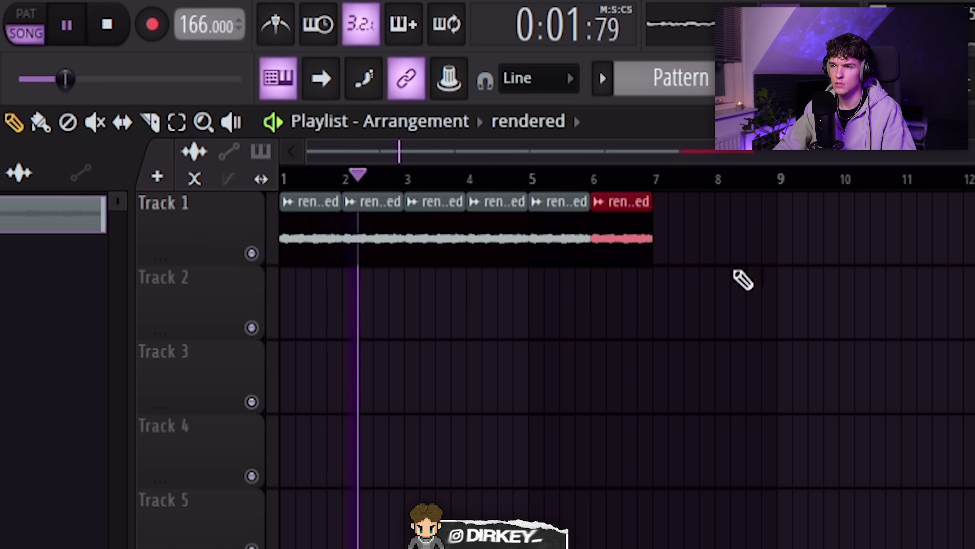
# Change the declicking mode in the rendered clip's channel settings and close the settings window
pyautogui.doubleClick(760, 227)
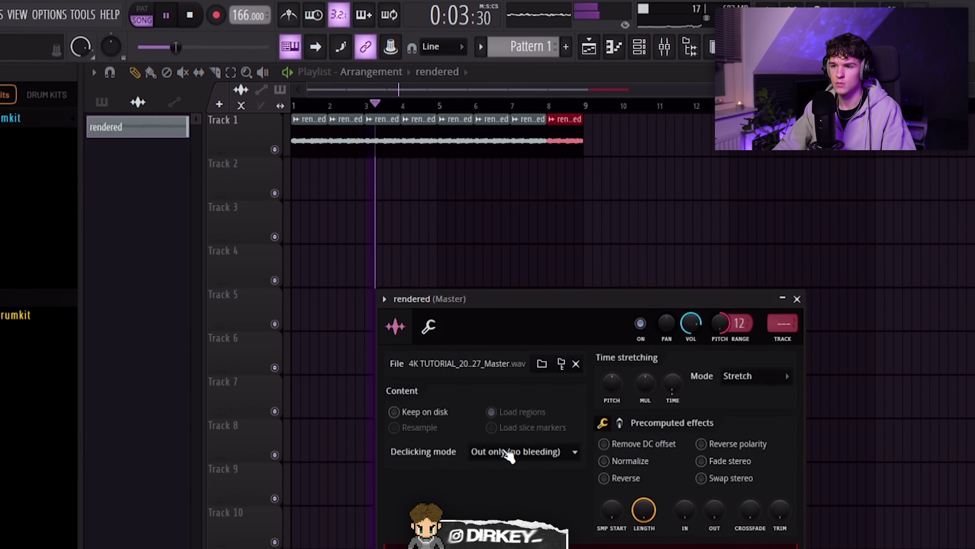
pyautogui.click(509, 452)
pyautogui.click(438, 344)
pyautogui.click(634, 200)
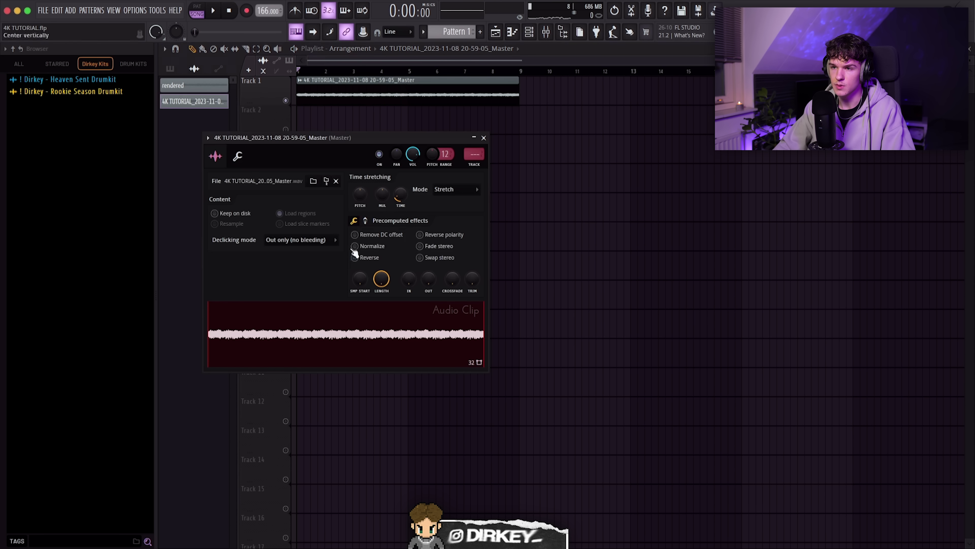
# Set the time-stretching mode of the bounced eight-bar Master clip to Auto and close its settings
pyautogui.click(455, 190)
pyautogui.click(481, 195)
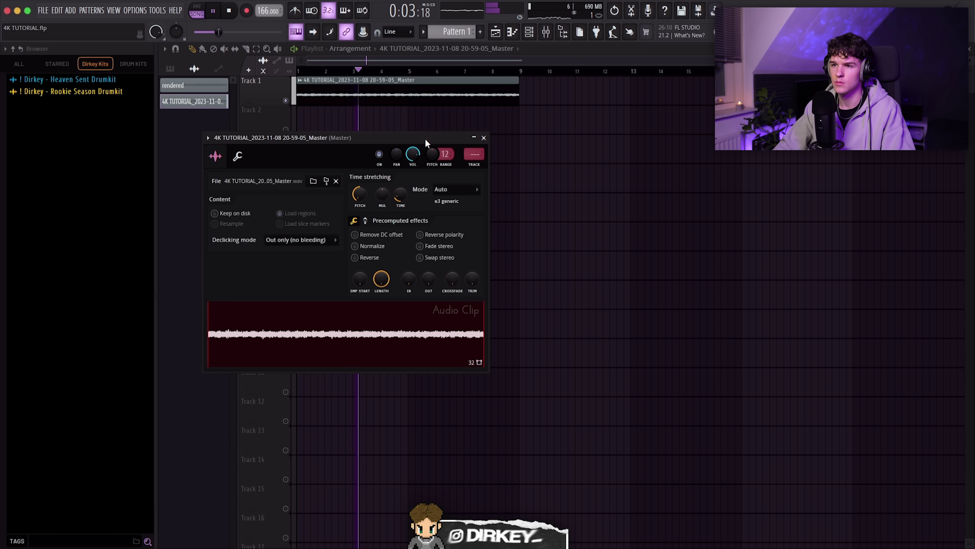
pyautogui.moveTo(426, 143); pyautogui.dragTo(494, 155)
pyautogui.click(548, 150)
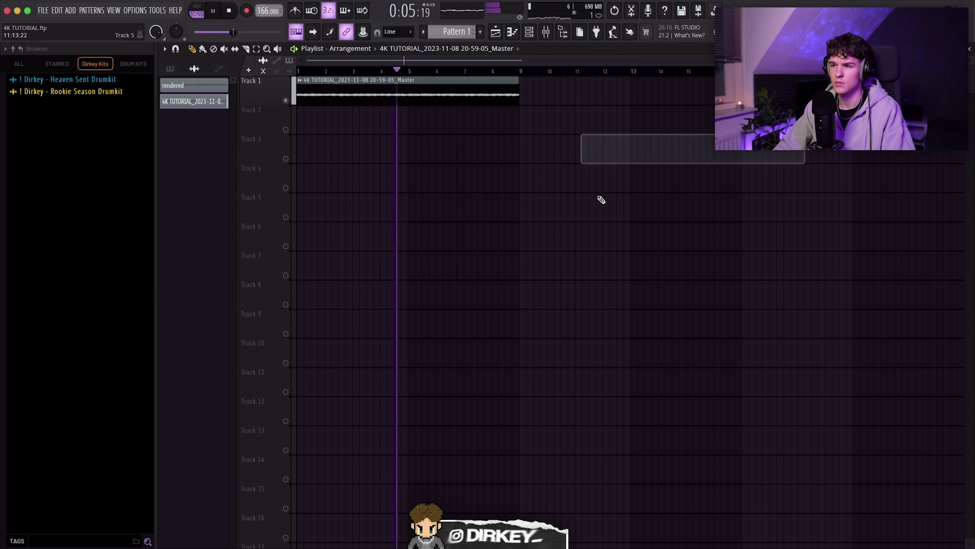
# Stop playback and route the bounced clip on Track 1 to its own mixer insert
pyautogui.press('space')
pyautogui.doubleClick(466, 82)
pyautogui.press('super+l')
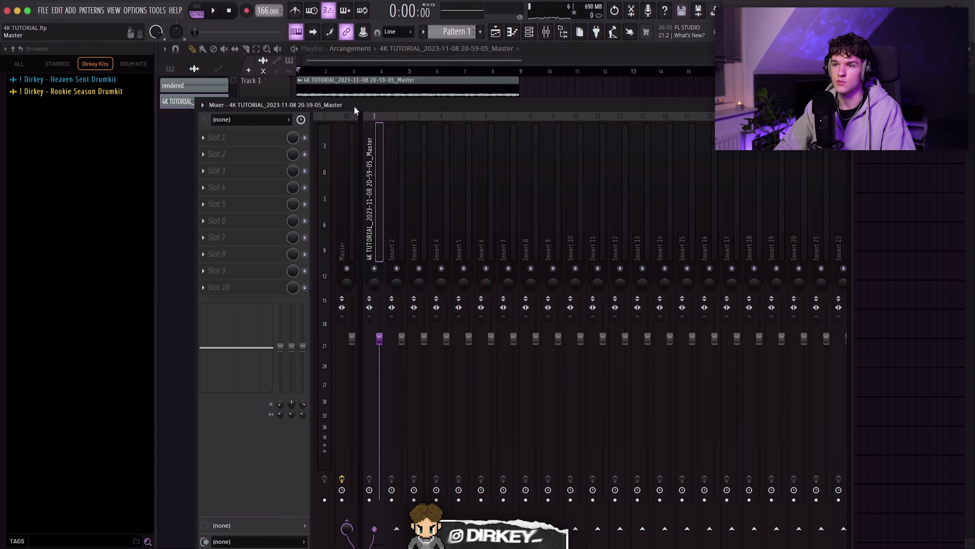
# Load Fruity Parametric EQ 2 in the insert's first effect slot and choose the 20Hz + 18kHz cut preset
pyautogui.moveTo(353, 106); pyautogui.dragTo(397, 97)
pyautogui.click(279, 134)
pyautogui.click(394, 207)
pyautogui.click(538, 152)
pyautogui.click(539, 151)
pyautogui.click(539, 152)
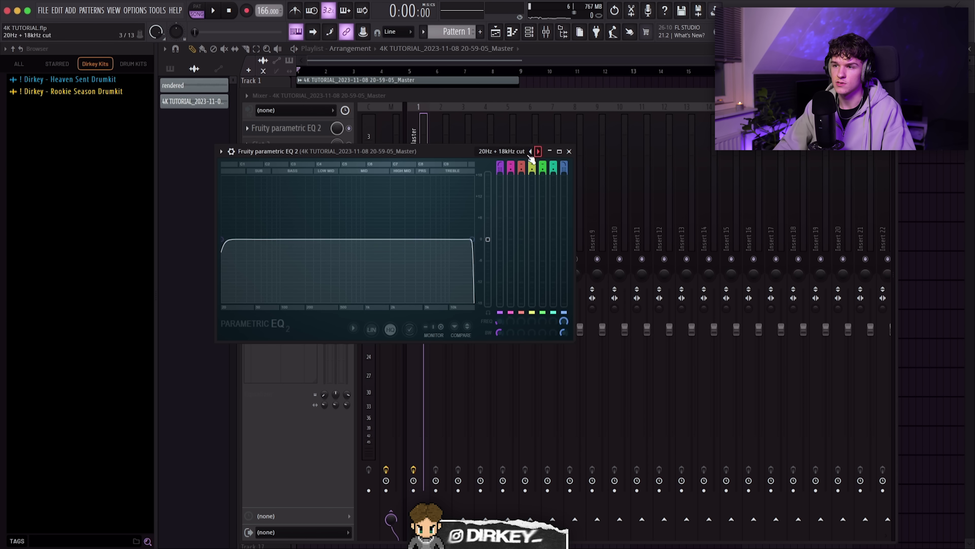
# Raise the EQ's low cut into the low mids and pull the high cut slightly lower while the clip plays
pyautogui.moveTo(229, 240); pyautogui.dragTo(321, 239)
pyautogui.press('space')
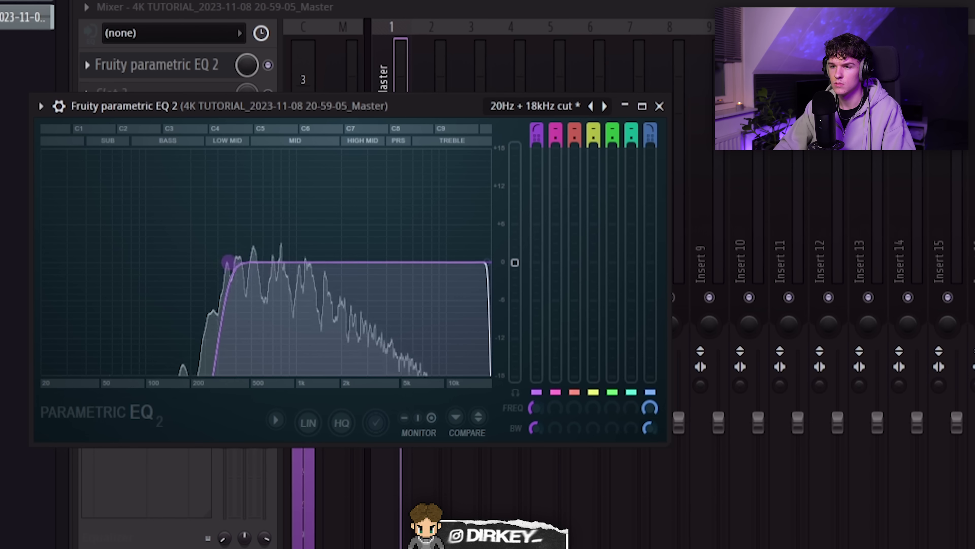
pyautogui.scroll(4, 219, 263)
pyautogui.moveTo(219, 263); pyautogui.dragTo(243, 263)
pyautogui.moveTo(487, 263)
pyautogui.mouseDown()
pyautogui.moveTo(389, 262)
pyautogui.moveTo(481, 263)
pyautogui.mouseUp()
pyautogui.press('Escape')
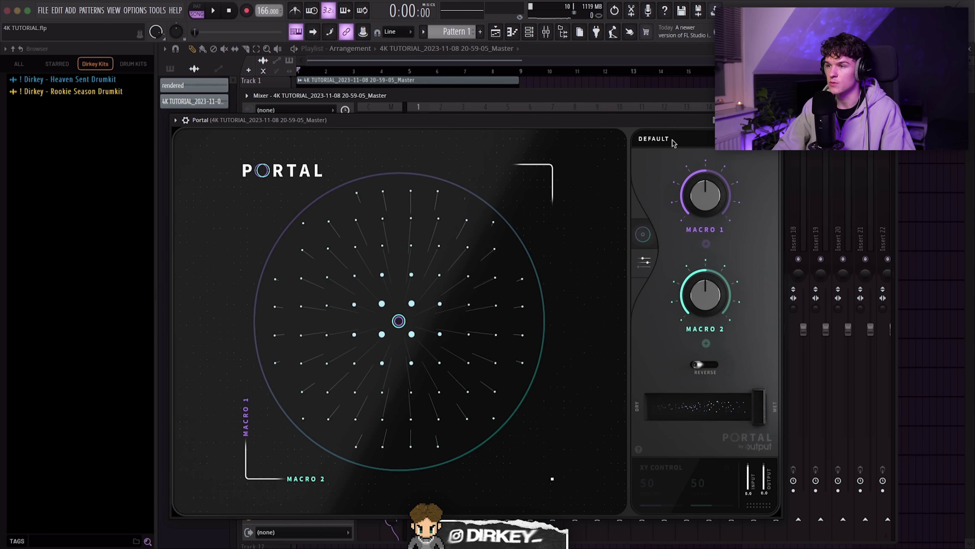
# Load the Clouds preset in Portal, set its dry/wet mix to 100 percent, and close the plugin
pyautogui.click(672, 140)
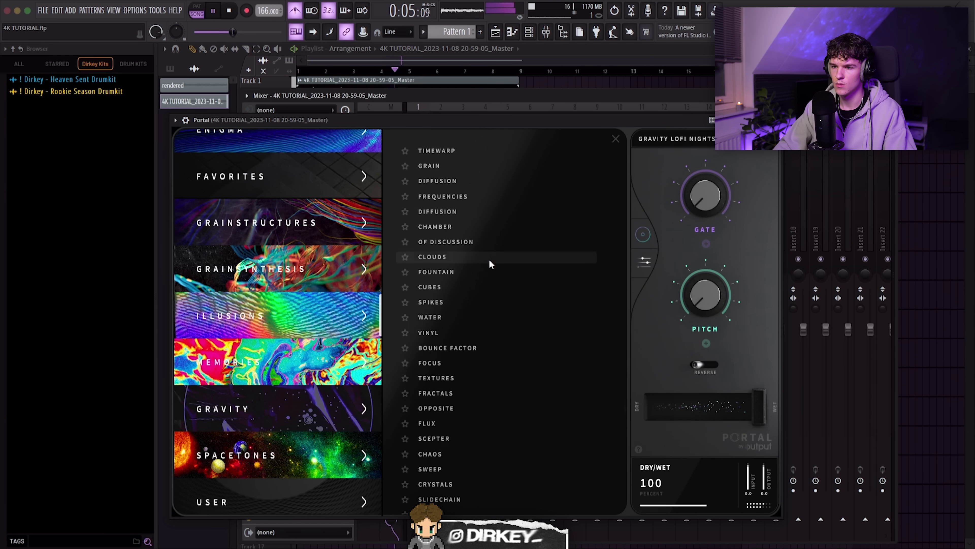
pyautogui.click(490, 263)
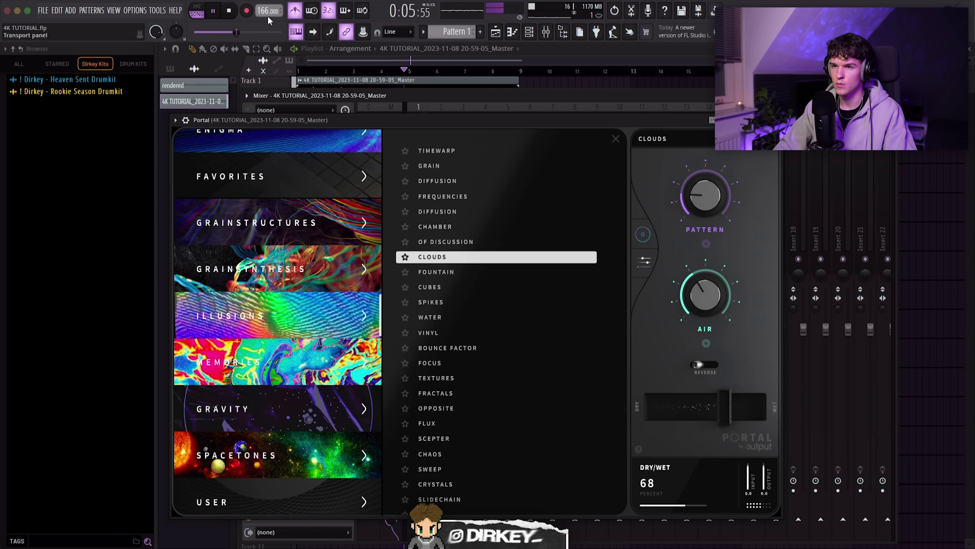
pyautogui.moveTo(752, 424); pyautogui.dragTo(766, 422)
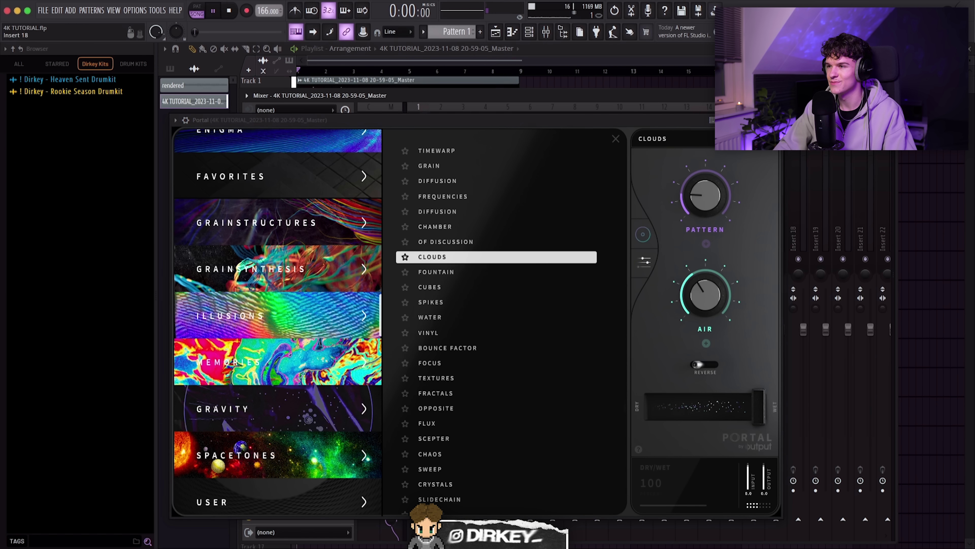
pyautogui.click(776, 120)
pyautogui.press('space')
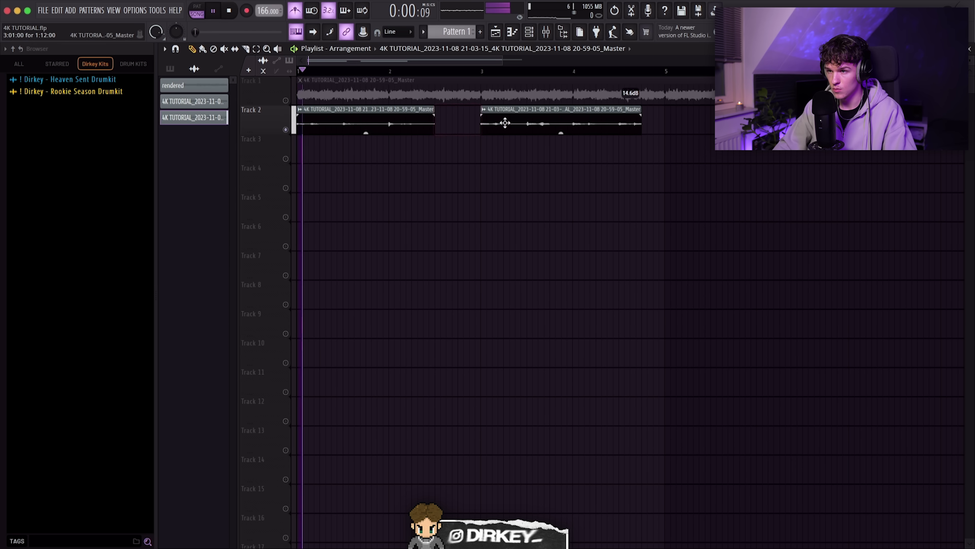
# Delete the second recorded texture clip on Track 2, at bar 3, and audition the arrangement
pyautogui.moveTo(505, 124); pyautogui.dragTo(482, 133)
pyautogui.press('Delete')
pyautogui.press('space')
pyautogui.press('space')
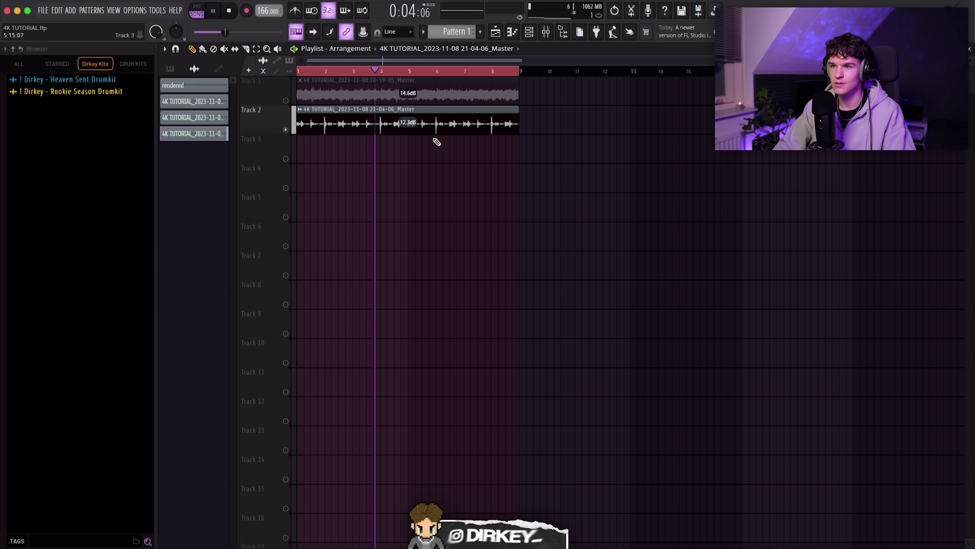
# Adjust the CLA-76 Stereo compressor on the Track 2 clip's insert to an input of about 36 and output of about 18
pyautogui.doubleClick(437, 123)
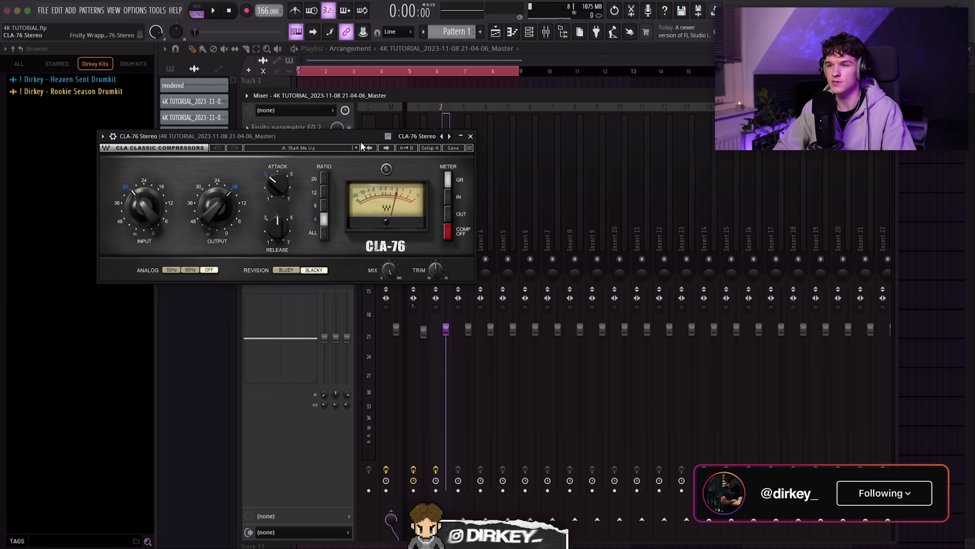
pyautogui.moveTo(361, 141); pyautogui.dragTo(485, 157)
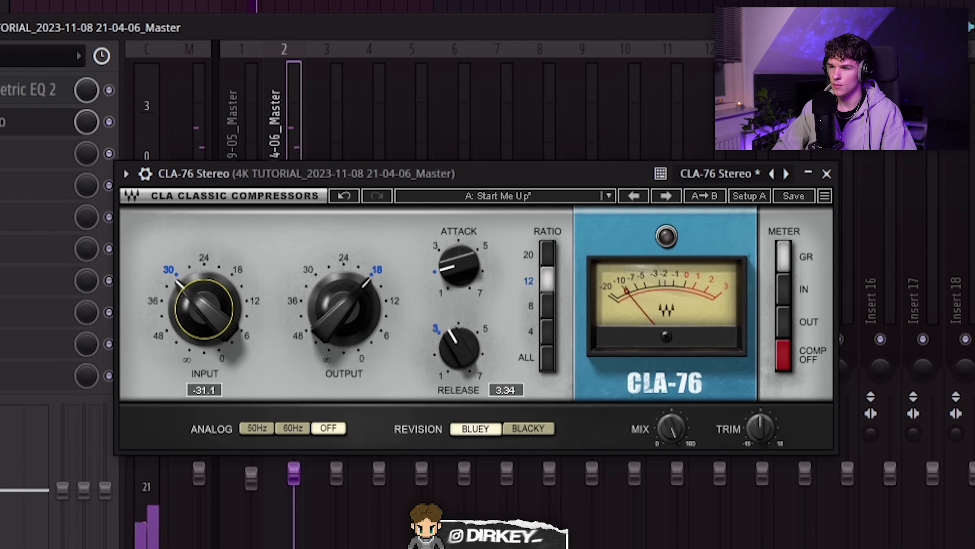
pyautogui.moveTo(401, 235); pyautogui.dragTo(401, 242)
pyautogui.moveTo(187, 310); pyautogui.dragTo(186, 312)
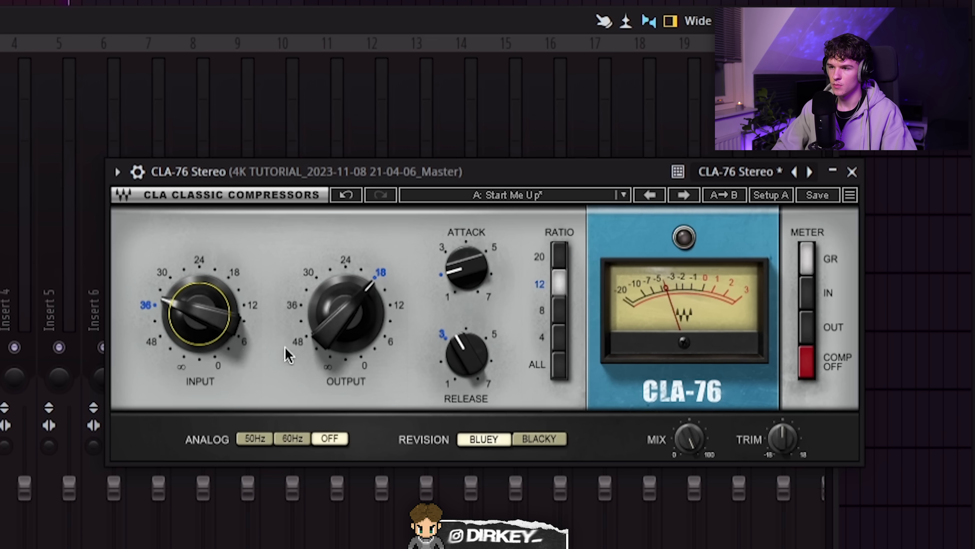
pyautogui.moveTo(196, 320); pyautogui.dragTo(196, 321)
pyautogui.moveTo(346, 378); pyautogui.dragTo(346, 376)
pyautogui.moveTo(338, 318); pyautogui.dragTo(337, 311)
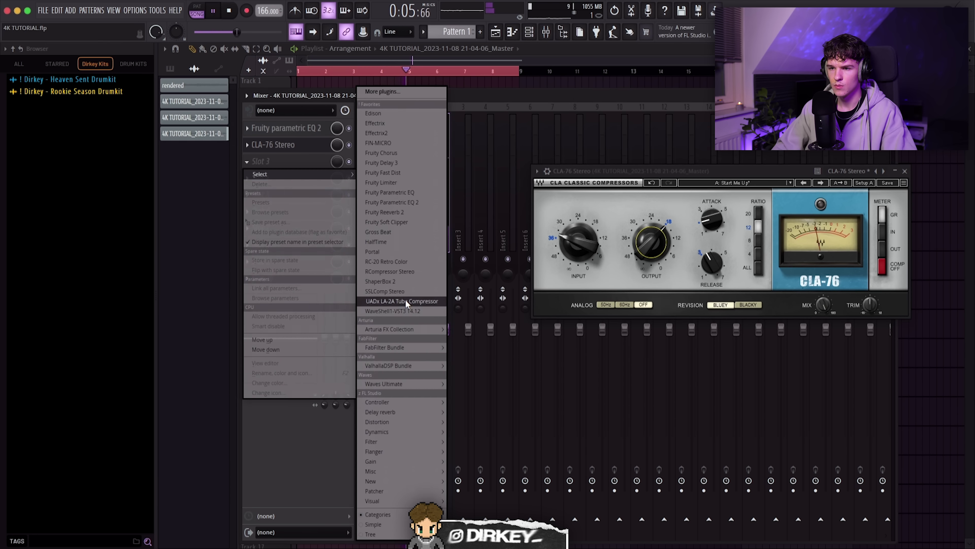
# Add the UADx LA-2A Tube Compressor in slot 3, set its gain to about 0.25, and close both compressors
pyautogui.click(405, 299)
pyautogui.moveTo(570, 317); pyautogui.dragTo(572, 324)
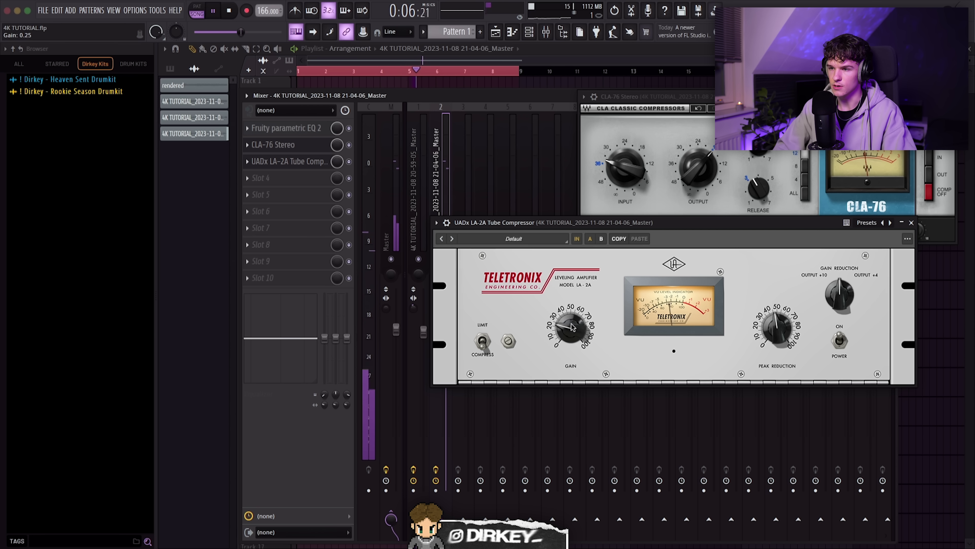
pyautogui.press('space')
pyautogui.click(911, 223)
pyautogui.click(952, 97)
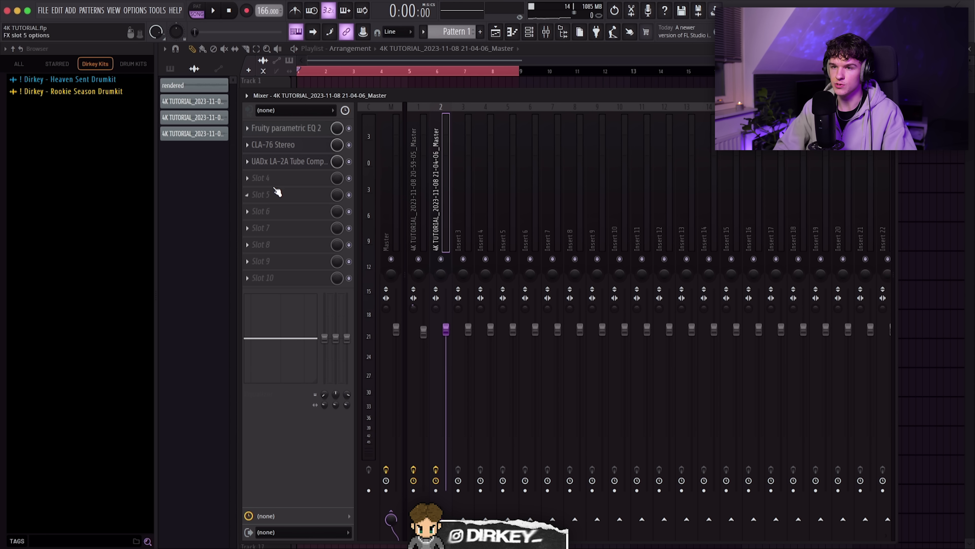
# Add Magma Lil Tube Stereo in slot 4, set its drive to just under 6, and raise its output
pyautogui.click(274, 182)
pyautogui.moveTo(278, 191)
pyautogui.click(404, 384)
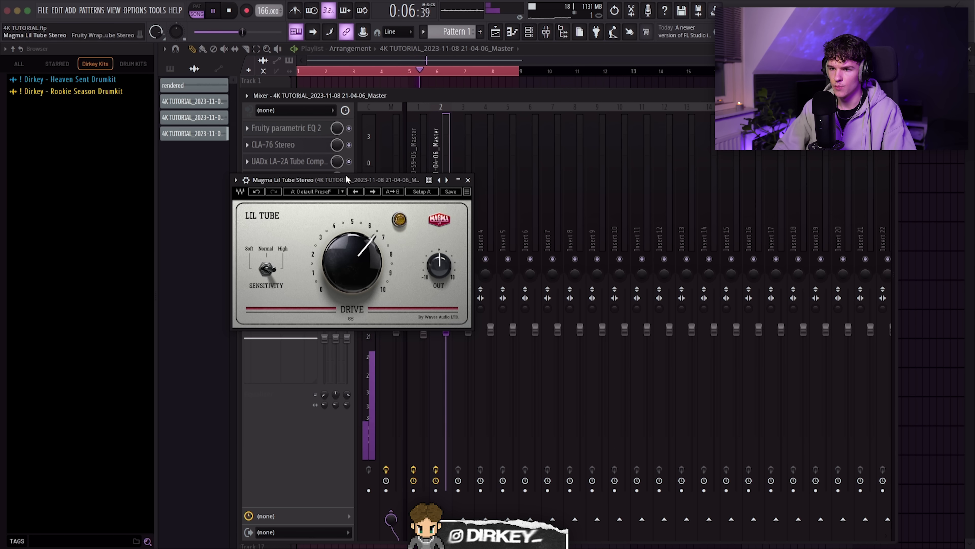
pyautogui.moveTo(345, 178); pyautogui.dragTo(579, 195)
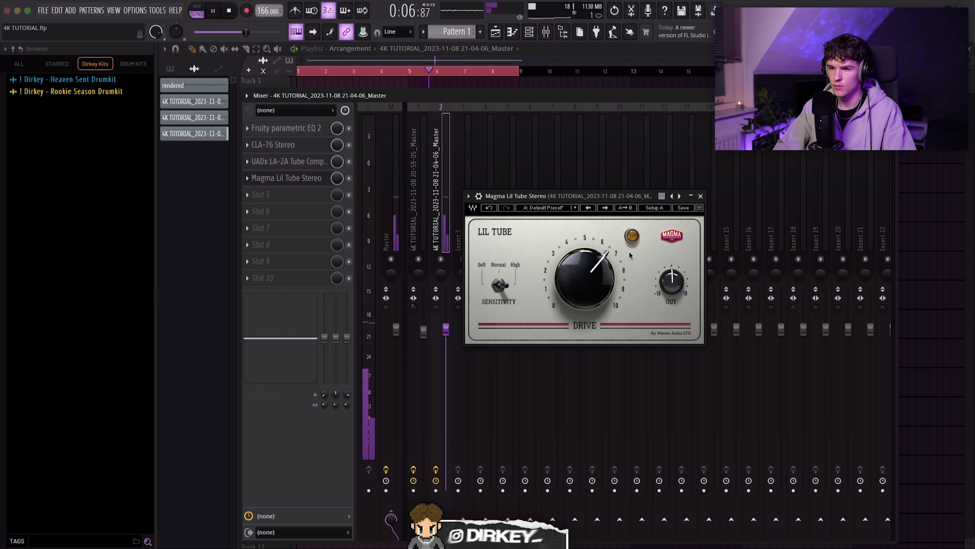
pyautogui.moveTo(591, 282); pyautogui.dragTo(597, 278)
pyautogui.moveTo(672, 282); pyautogui.dragTo(671, 279)
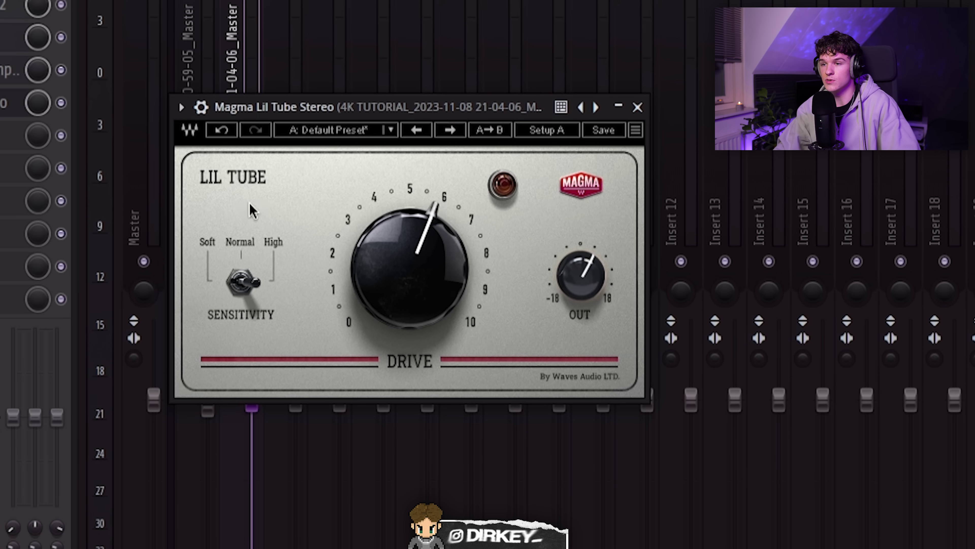
pyautogui.moveTo(338, 88); pyautogui.dragTo(287, 90)
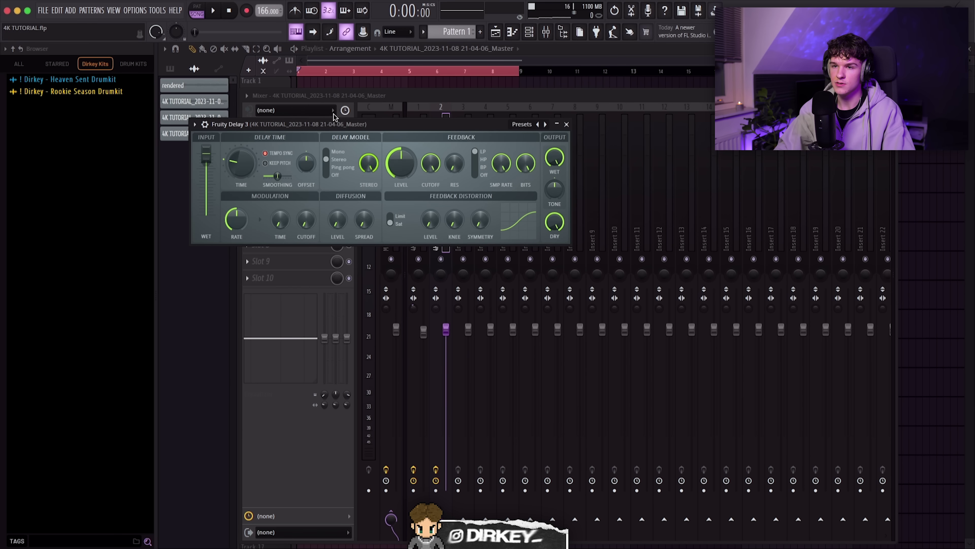
# Set Fruity Delay 3 to the ping pong model with lower feedback and an output wet level of about 26.6%
pyautogui.moveTo(334, 116); pyautogui.dragTo(465, 175)
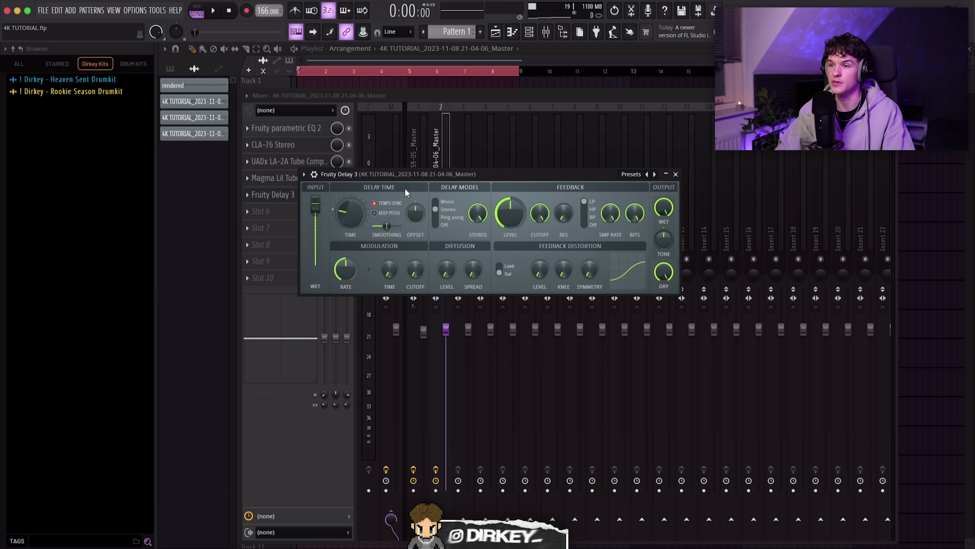
pyautogui.click(432, 216)
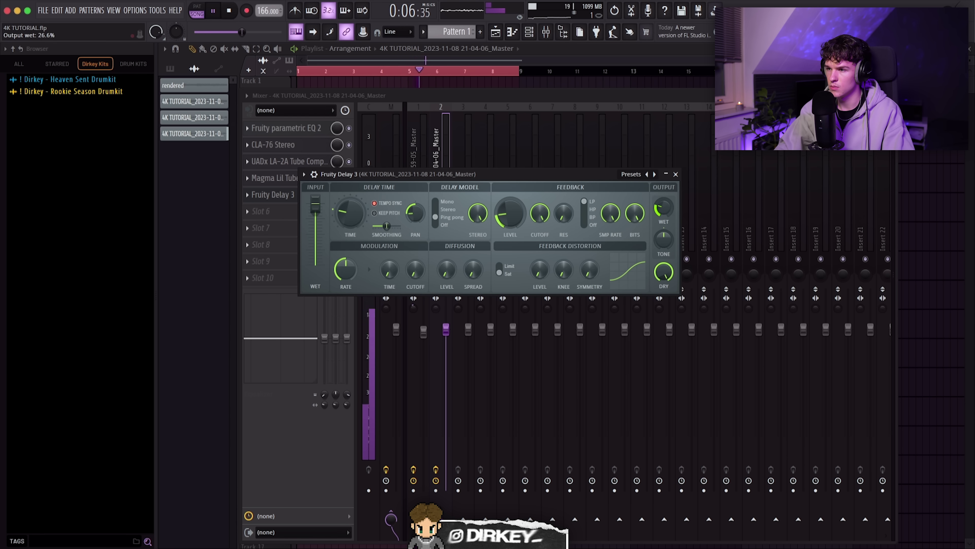
pyautogui.click(676, 174)
# Reduce the Magma Lil Tube drive to about 48 and place the plugin after Fruity Delay 3 in the chain
pyautogui.click(273, 178)
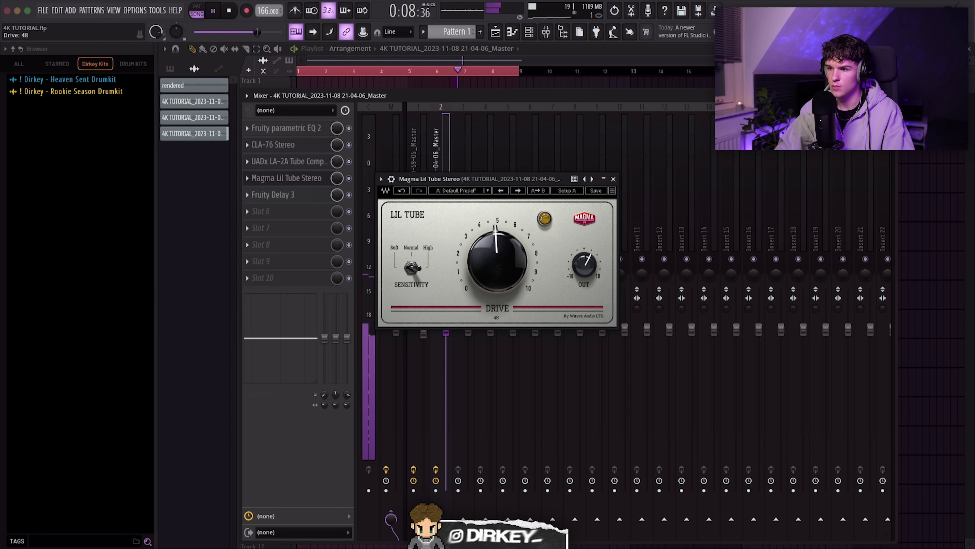
pyautogui.click(613, 180)
pyautogui.scroll(1, 288, 195)
# Add the ValhallaVintageVerb reverb in the sixth effect slot of the insert
pyautogui.click(288, 212)
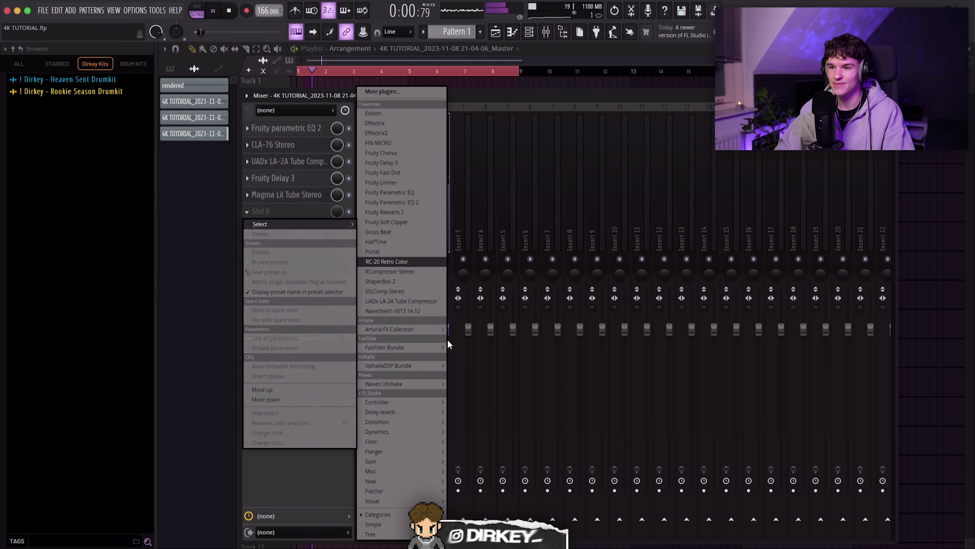
pyautogui.moveTo(426, 366)
pyautogui.click(487, 446)
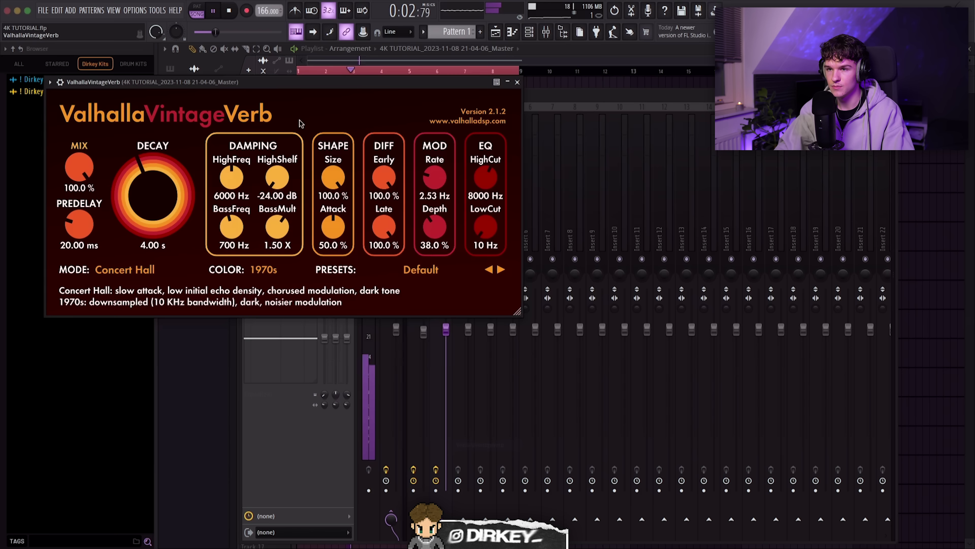
pyautogui.moveTo(271, 87); pyautogui.dragTo(494, 150)
# Set ValhallaVintageVerb to 13.94 ms predelay, 620 Hz low cut, 2.72 s decay and 20.8% mix, then close it
pyautogui.moveTo(303, 288); pyautogui.dragTo(303, 301)
pyautogui.moveTo(709, 291); pyautogui.dragTo(702, 240)
pyautogui.moveTo(295, 237); pyautogui.dragTo(293, 329)
pyautogui.moveTo(371, 267)
pyautogui.mouseDown()
pyautogui.moveTo(370, 278)
pyautogui.moveTo(386, 256)
pyautogui.mouseUp()
pyautogui.moveTo(295, 233)
pyautogui.mouseDown()
pyautogui.moveTo(293, 245)
pyautogui.moveTo(294, 237)
pyautogui.mouseUp()
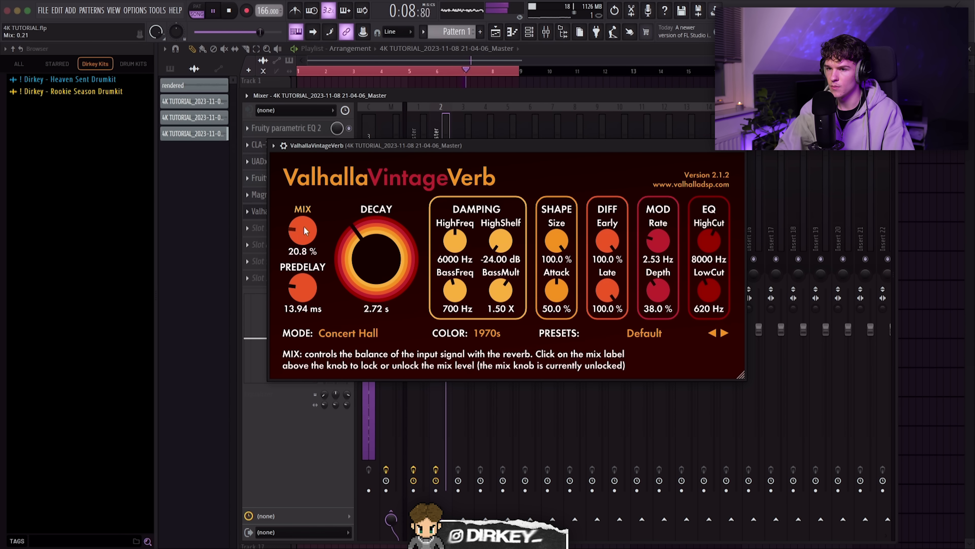
pyautogui.press('Escape')
# Add Fruity Parametric EQ 2 in slot 7, cutting band 4 about 4 dB near 900 Hz and boosting band 5 about 6 dB near 4 kHz
pyautogui.click(285, 232)
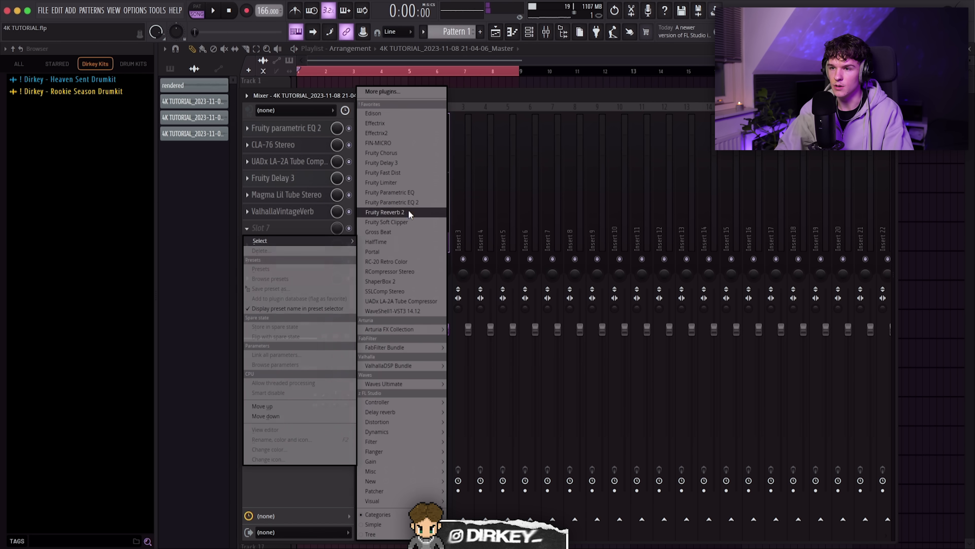
pyautogui.click(409, 210)
pyautogui.moveTo(432, 234); pyautogui.dragTo(416, 247)
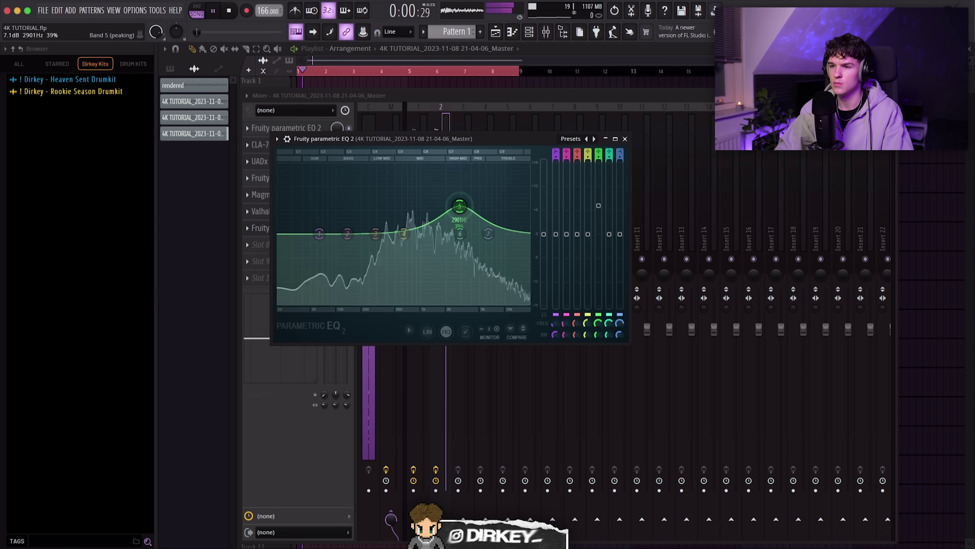
pyautogui.moveTo(307, 277); pyautogui.dragTo(307, 279)
pyautogui.moveTo(401, 198); pyautogui.dragTo(404, 212)
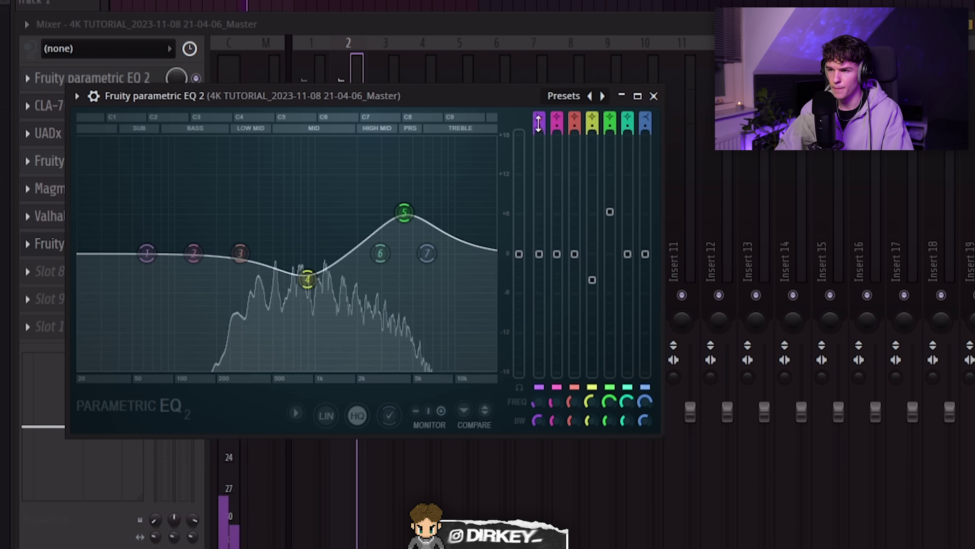
# Turn band 1 of the slot 7 EQ into a steep high-pass with its cutoff just under 200 Hz, then close the plugin
pyautogui.rightClick(147, 253)
pyautogui.moveTo(169, 298)
pyautogui.click(248, 352)
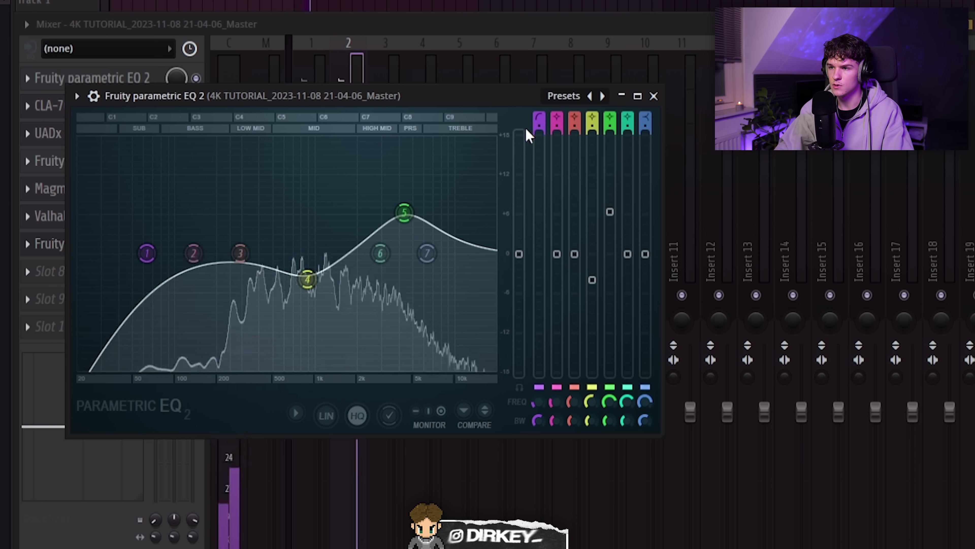
pyautogui.moveTo(540, 126); pyautogui.dragTo(539, 100)
pyautogui.moveTo(147, 253); pyautogui.dragTo(215, 254)
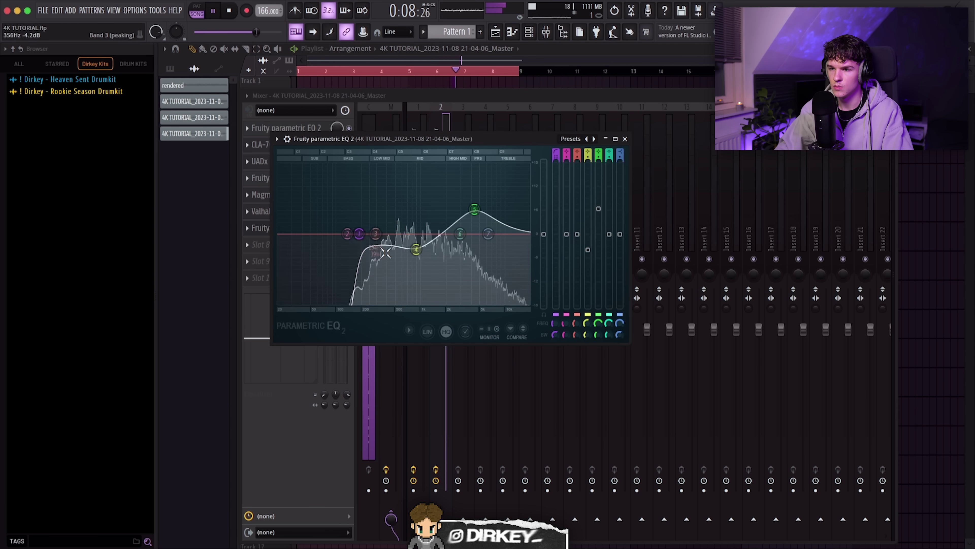
pyautogui.press('Escape')
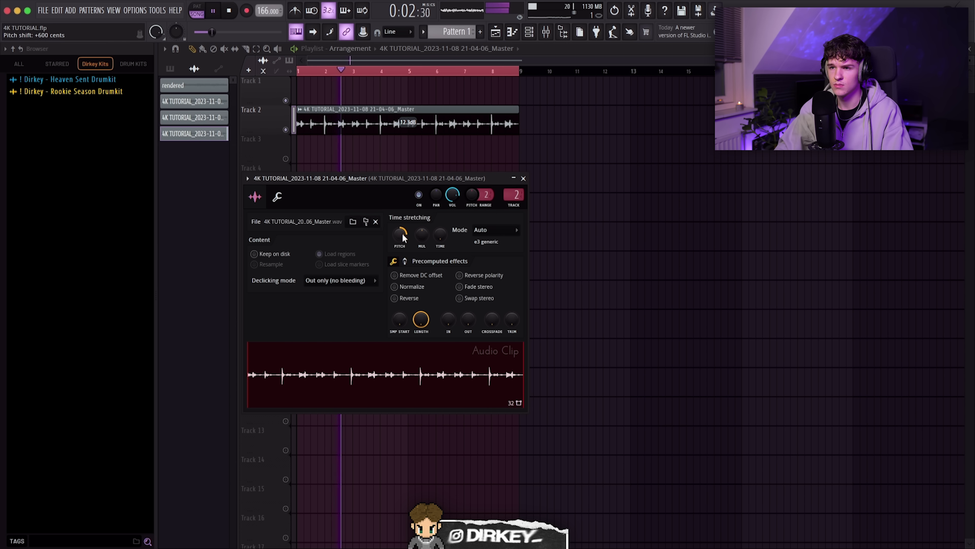
# Refine the slot 7 EQ with band 4 cutting about 5 dB near 1 kHz and band 5 boosting 5.1 dB at 4407 Hz
pyautogui.click(549, 32)
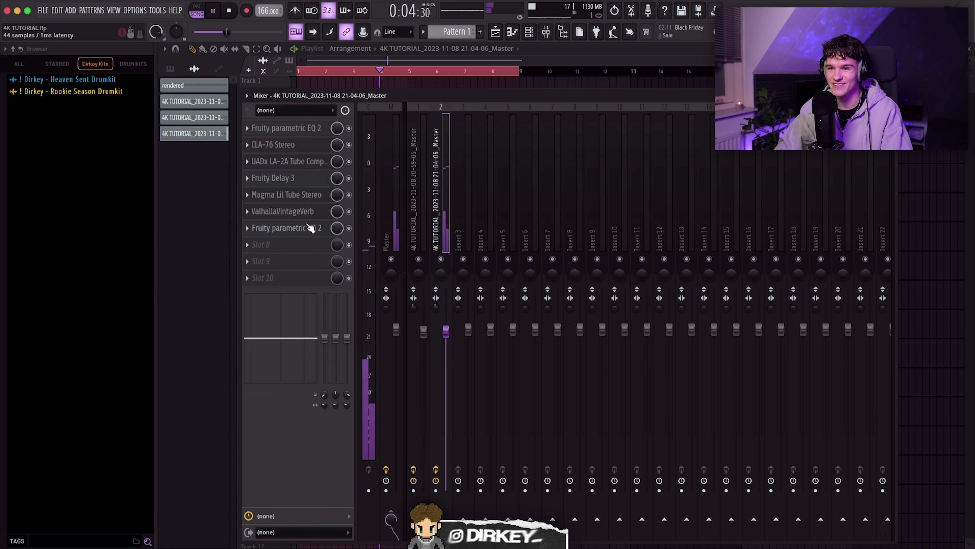
pyautogui.click(308, 227)
pyautogui.moveTo(423, 250); pyautogui.dragTo(424, 252)
pyautogui.moveTo(476, 215); pyautogui.dragTo(476, 217)
pyautogui.moveTo(423, 251); pyautogui.dragTo(424, 253)
pyautogui.moveTo(477, 215); pyautogui.dragTo(475, 215)
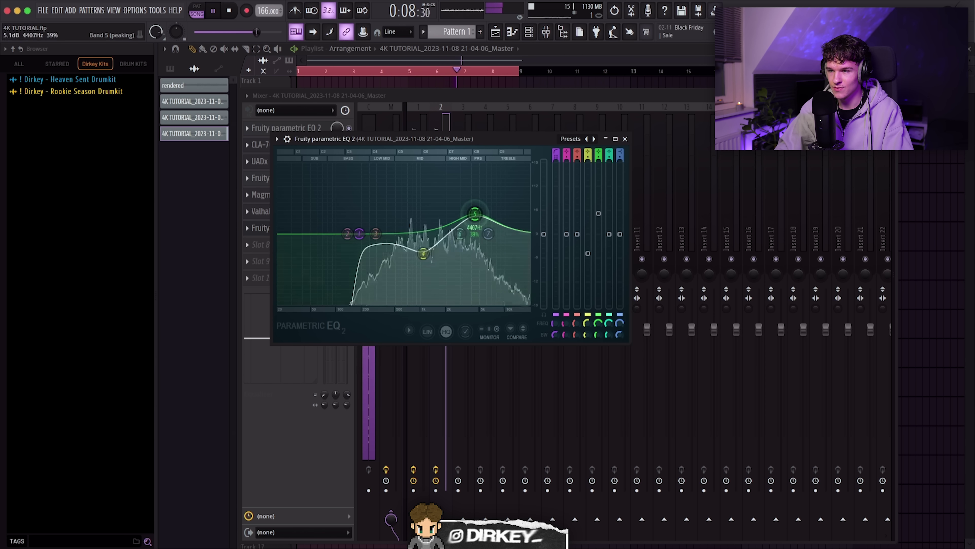
pyautogui.press('Escape')
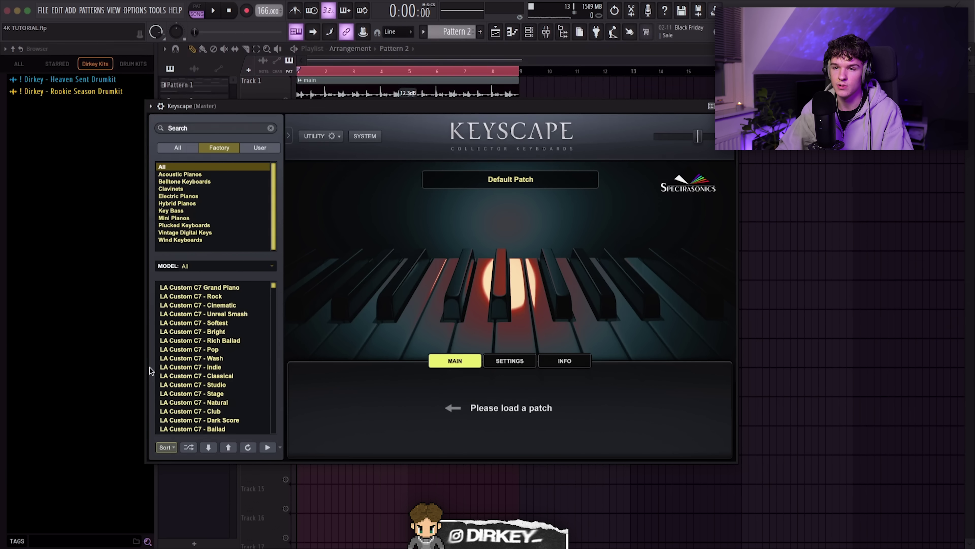
# Load Keyscape's LA Custom C7 - Cinematic patch and enter a two-bar D5 note in its piano roll
pyautogui.click(198, 305)
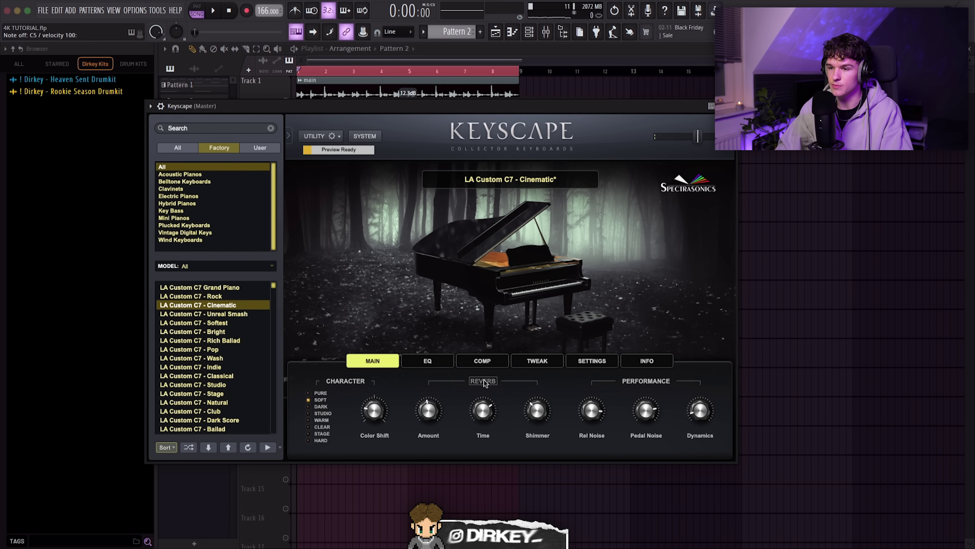
pyautogui.click(731, 106)
pyautogui.press('F7')
pyautogui.keyDown('ctrl'); pyautogui.scroll(3, 204, 161); pyautogui.keyUp('ctrl')
pyautogui.click(222, 202)
pyautogui.press('space')
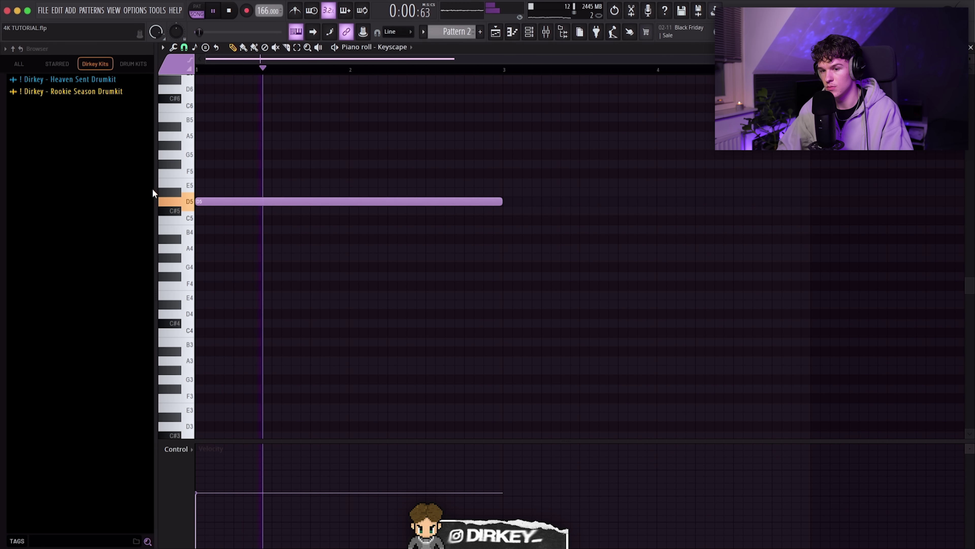
# Stop playback and lower the piano note three semitones to B4
pyautogui.press('space')
pyautogui.hotkey('shift', 'Down')
pyautogui.hotkey('shift', 'Down')
pyautogui.hotkey('shift', 'Down')
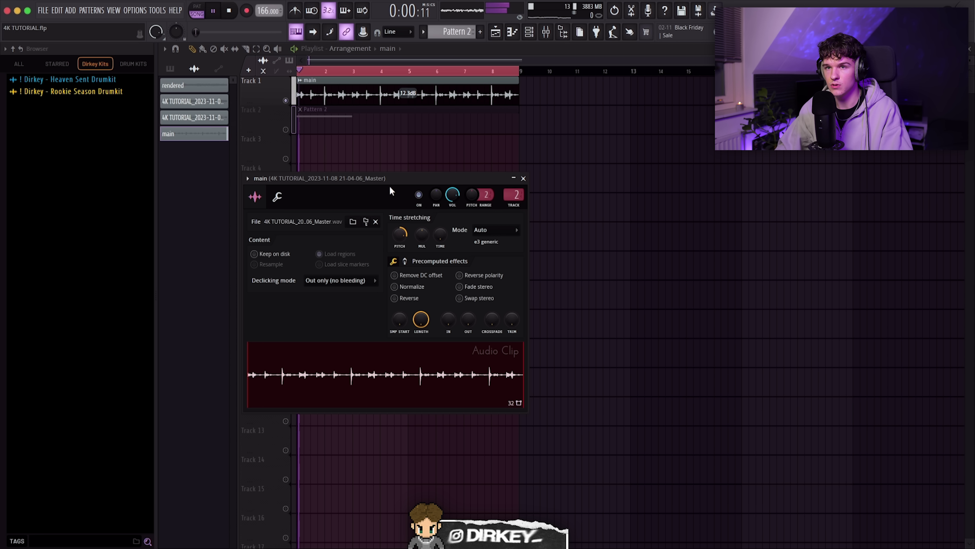
# Examine the second Fruity Parametric EQ 2 and the LA-2A compressor on the main sample's insert
pyautogui.click(548, 31)
pyautogui.click(277, 230)
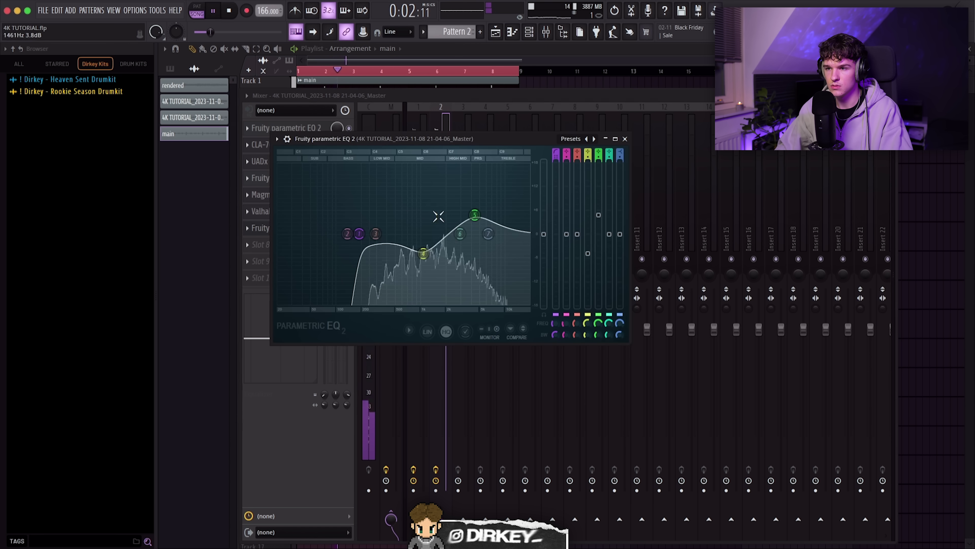
pyautogui.press('Escape')
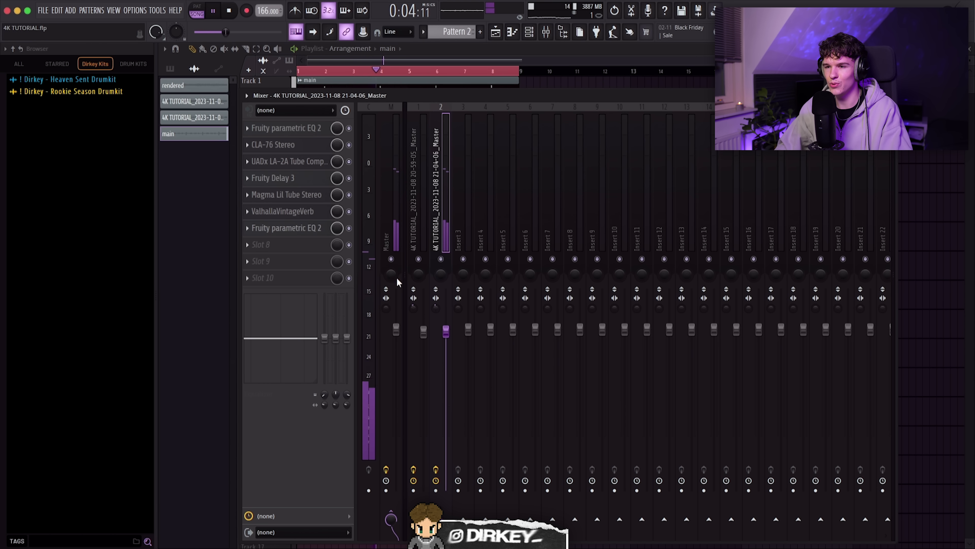
pyautogui.click(286, 162)
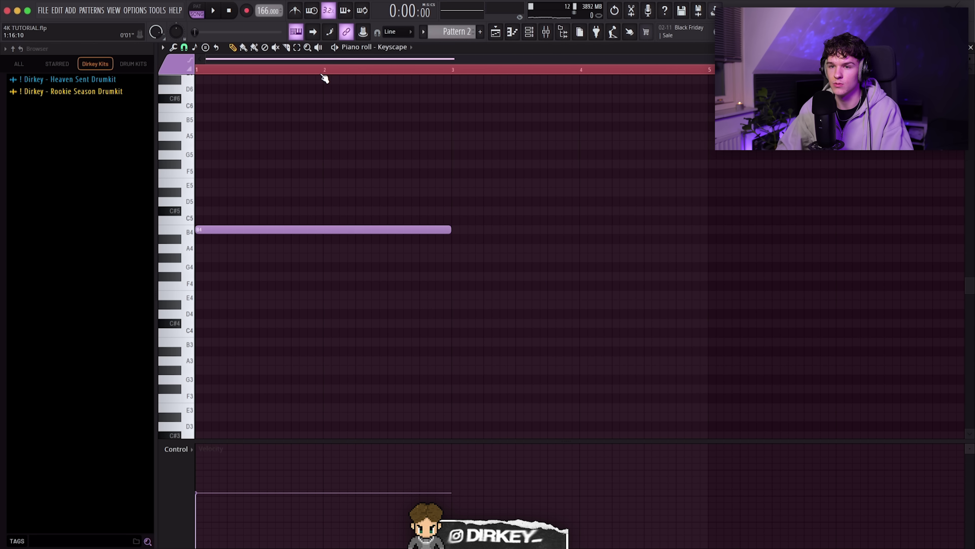
# Raise the piano note one semitone to C5, set its velocity to maximum and audition it
pyautogui.hotkey('shift', 'Up')
pyautogui.press('space')
pyautogui.click(310, 169)
pyautogui.rightClick(311, 170)
pyautogui.moveTo(220, 526); pyautogui.dragTo(226, 434)
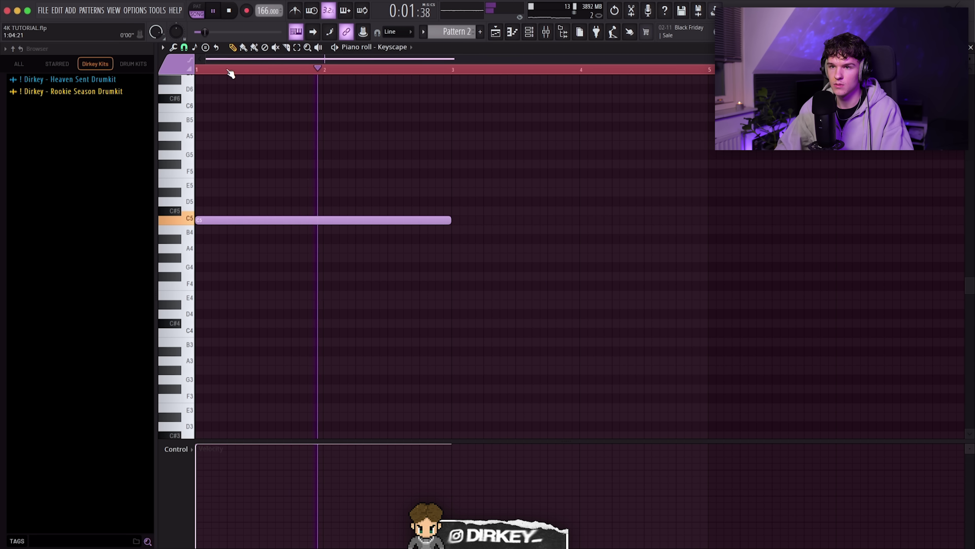
pyautogui.rightClick(229, 70)
pyautogui.press('space')
# Add octave copies of the C5 note at C6 and C4
pyautogui.click(222, 211)
pyautogui.rightClick(244, 212)
pyautogui.press('super+a')
pyautogui.press('super+Up')
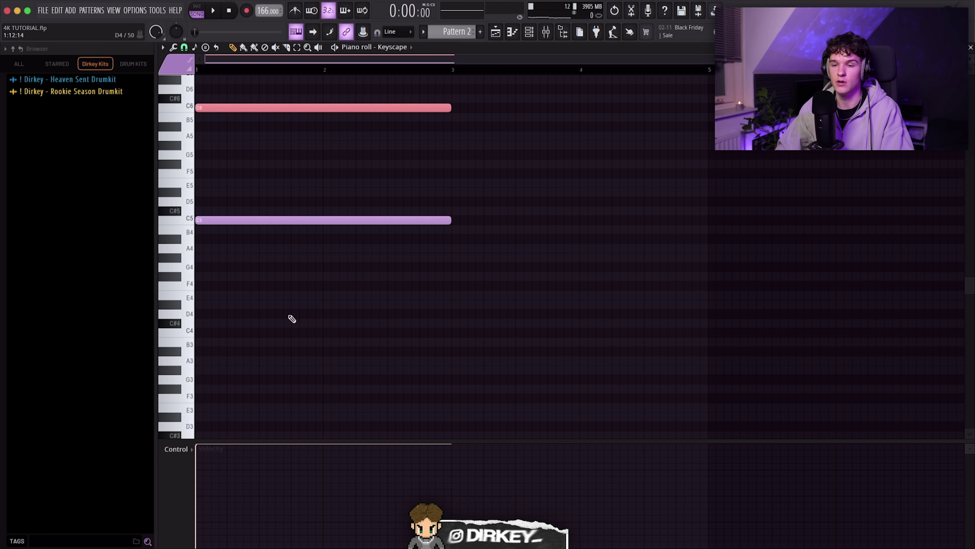
pyautogui.press('space')
pyautogui.hotkey('ctrl', 'v')
pyautogui.hotkey('ctrl', 'Down')
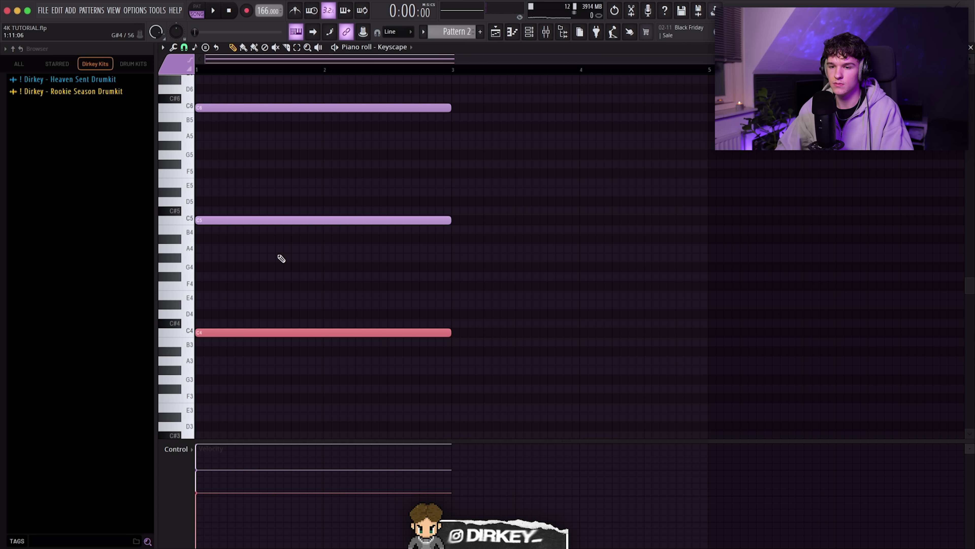
# Transpose all three notes down two octaves to C4, C3 and C2, then deselect them
pyautogui.press('space')
pyautogui.hotkey('ctrl', 'a')
pyautogui.hotkey('ctrl', 'Down')
pyautogui.hotkey('ctrl', 'Down')
pyautogui.hotkey('ctrl', 'd')
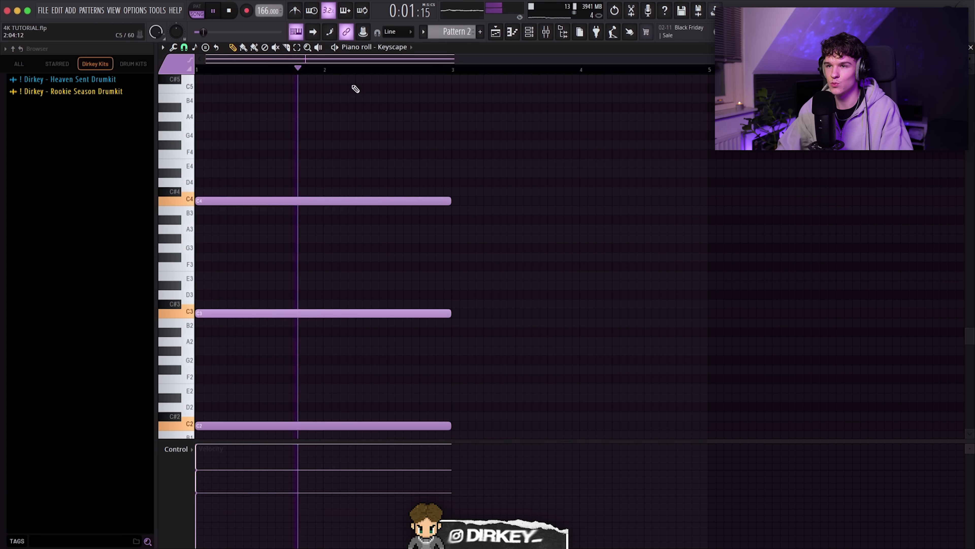
# Extend the C4, C3 and C2 notes to four bars each
pyautogui.scroll(-8, 353, 79)
pyautogui.scroll(5, 491, 263)
pyautogui.scroll(5, 492, 266)
pyautogui.scroll(-5, 494, 280)
pyautogui.moveTo(496, 83); pyautogui.dragTo(326, 406)
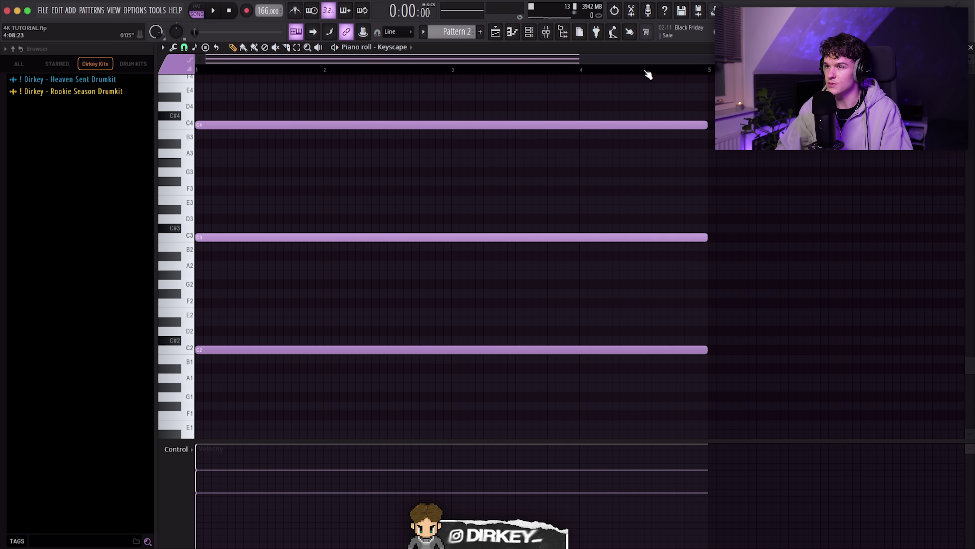
pyautogui.scroll(-2, 645, 73)
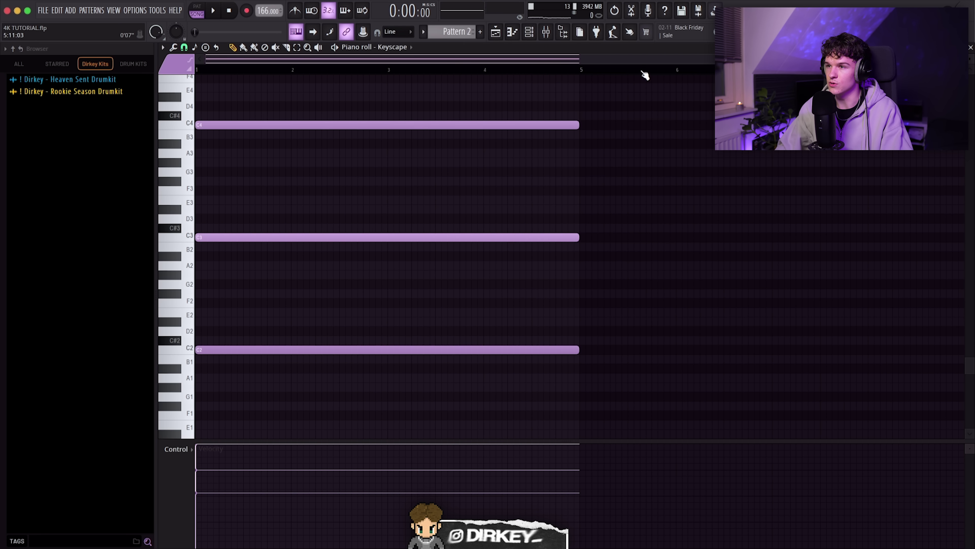
# Duplicate the three octave notes into bars 5 to 8 and play the eight-bar pattern
pyautogui.hotkey('ctrl', 'b')
pyautogui.press('space')
pyautogui.scroll(-3, 452, 74)
pyautogui.hotkey('ctrl', 'd')
pyautogui.click(538, 33)
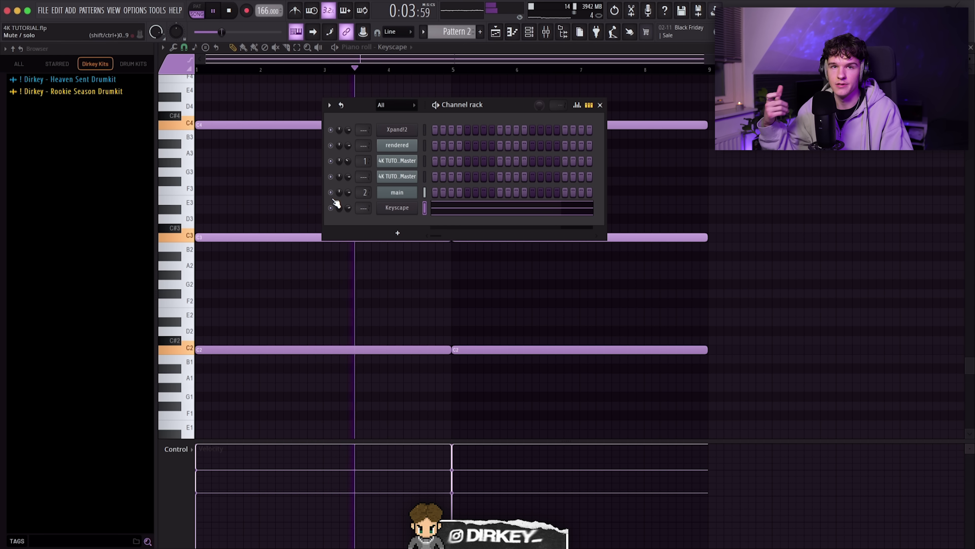
pyautogui.press('F6')
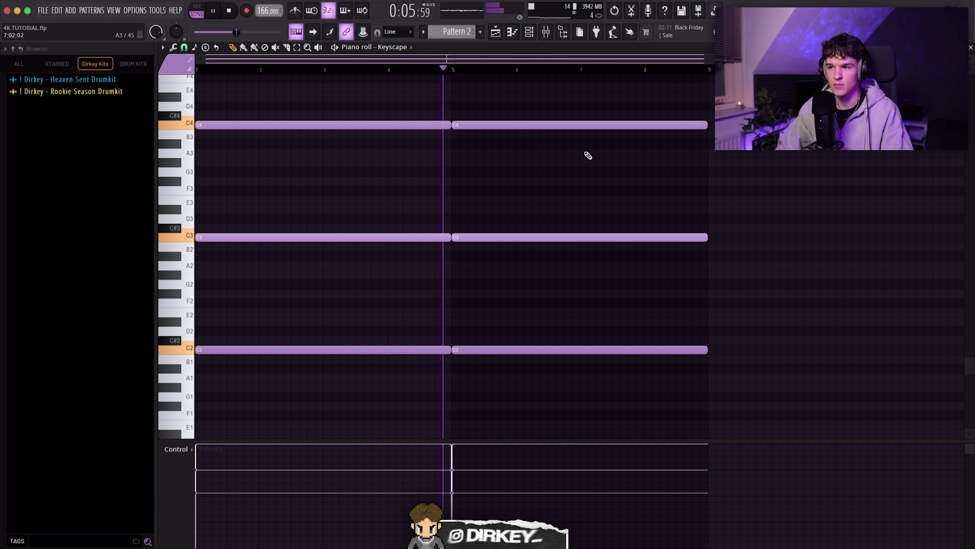
# Render the master track's song selection to a 32-bit float stereo WAV with cut remainder and 64-point sinc resampling, then play it
pyautogui.press('F6')
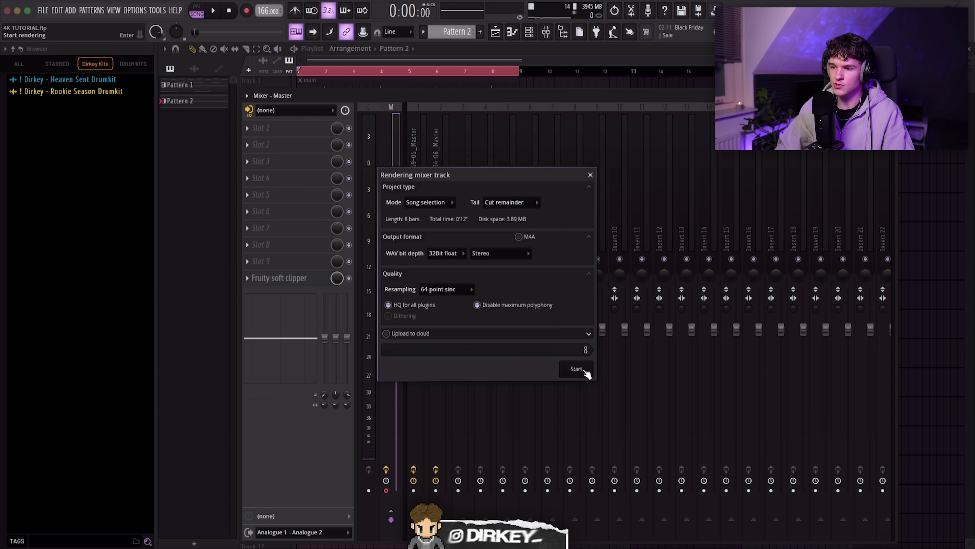
pyautogui.press('Return')
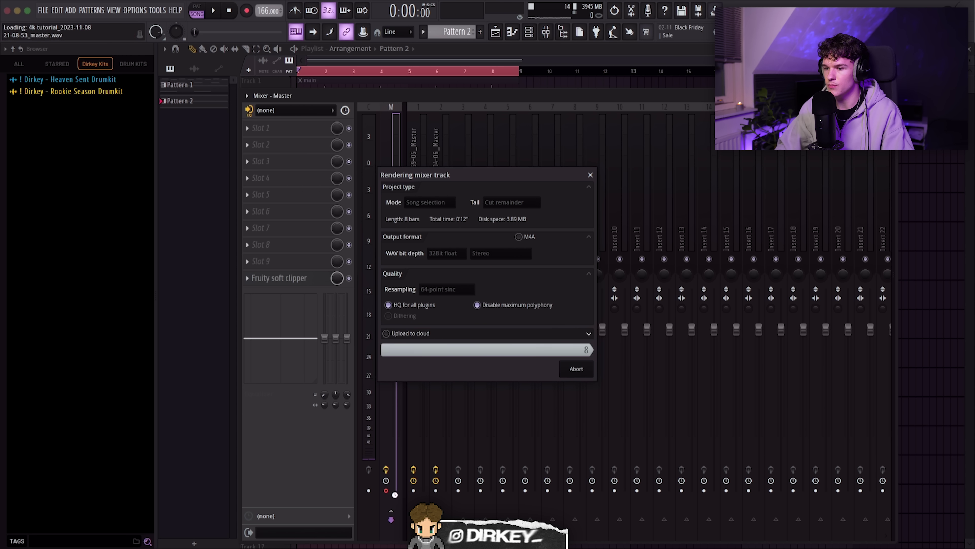
pyautogui.press('space')
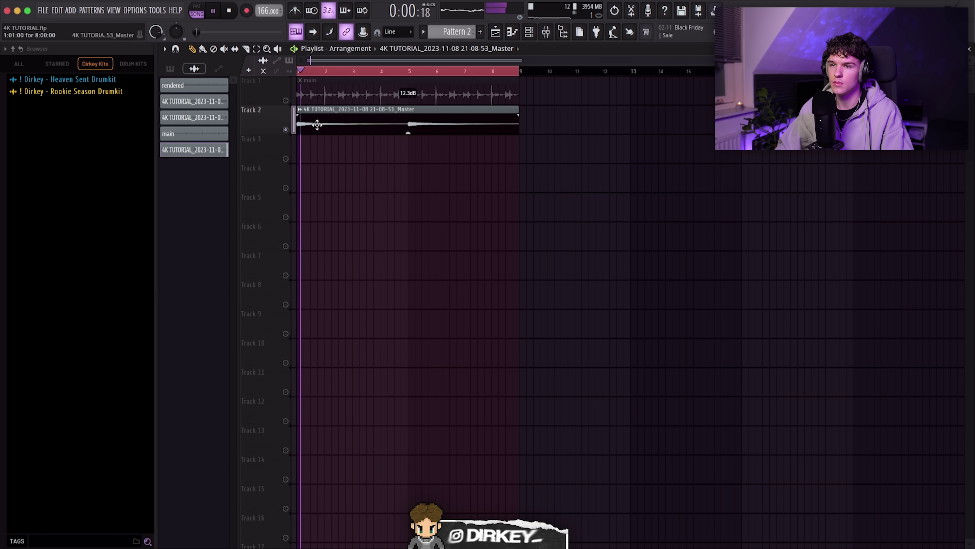
# Try reversing the rendered piano clip and listen to it together with the main clip
pyautogui.doubleClick(316, 125)
pyautogui.click(316, 218)
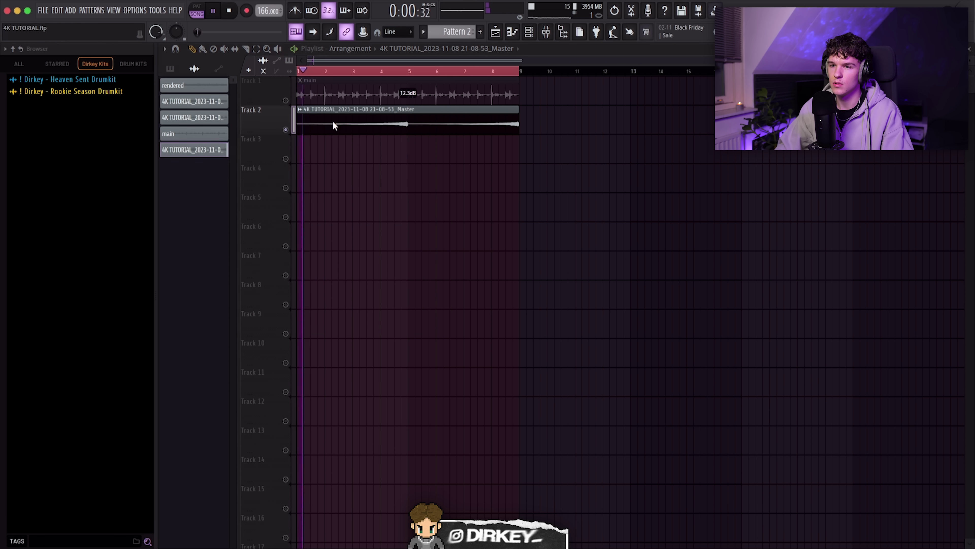
pyautogui.click(285, 100)
pyautogui.click(451, 216)
pyautogui.rightClick(451, 215)
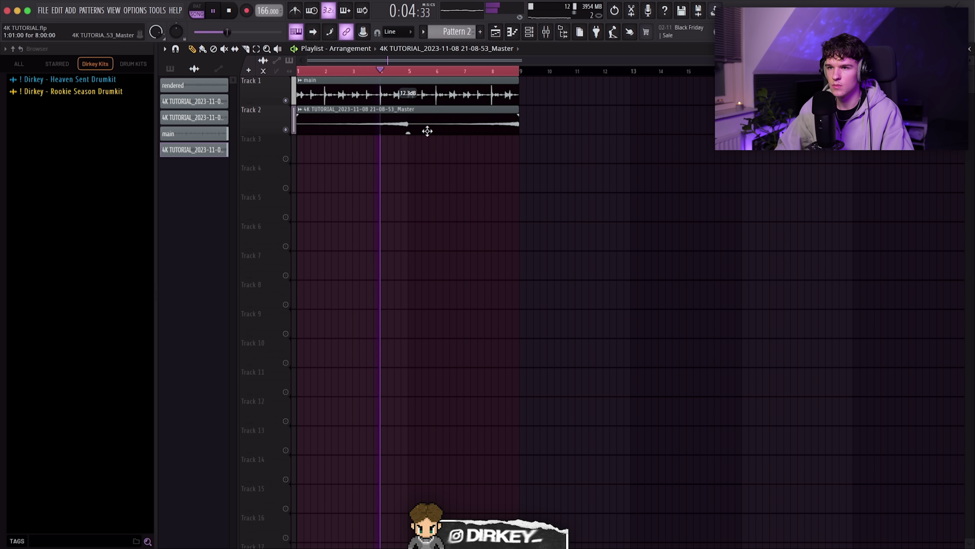
pyautogui.press('space')
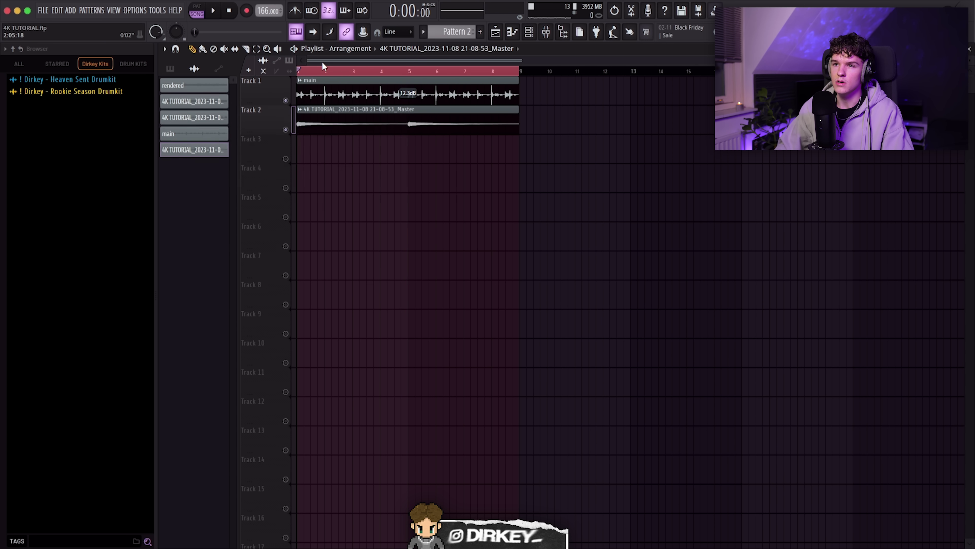
# Copy the first four bars of the rendered piano clip to Track 4 and make the copy unique
pyautogui.scroll(2, 321, 61)
pyautogui.moveTo(257, 65); pyautogui.dragTo(254, 66)
pyautogui.moveTo(323, 177); pyautogui.dragTo(266, 174)
pyautogui.click(300, 167)
pyautogui.click(329, 266)
# Reverse the unique piano clip on Track 4 and close its channel settings
pyautogui.doubleClick(329, 178)
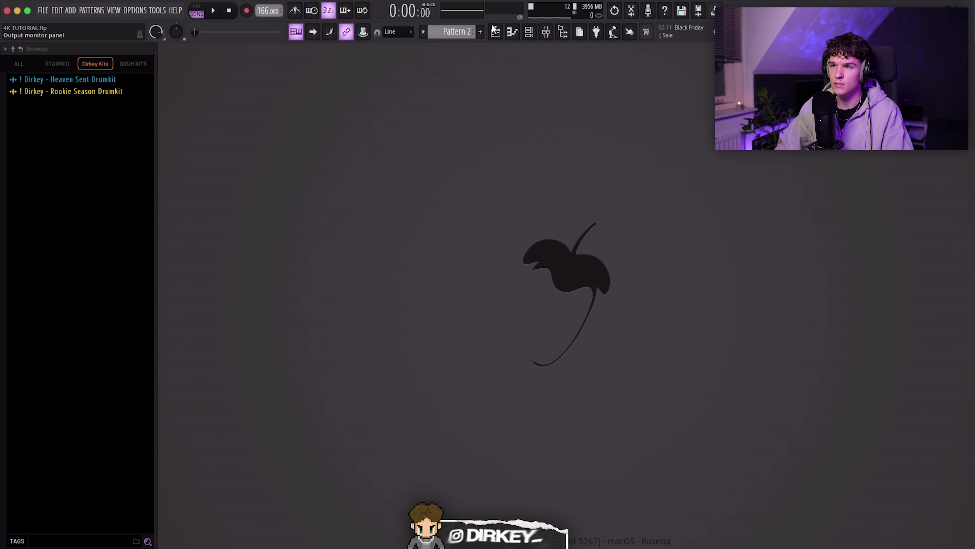
pyautogui.press('F5')
pyautogui.doubleClick(360, 171)
pyautogui.click(345, 232)
pyautogui.press('Escape')
pyautogui.click(286, 188)
# Fade in the reversed clip on Track 4 over about its first two bars, using a single curve
pyautogui.keyDown('super'); pyautogui.click(324, 125); pyautogui.keyUp('super')
pyautogui.keyDown('super'); pyautogui.click(320, 151); pyautogui.keyUp('super')
pyautogui.keyDown('super'); pyautogui.click(292, 132); pyautogui.keyUp('super')
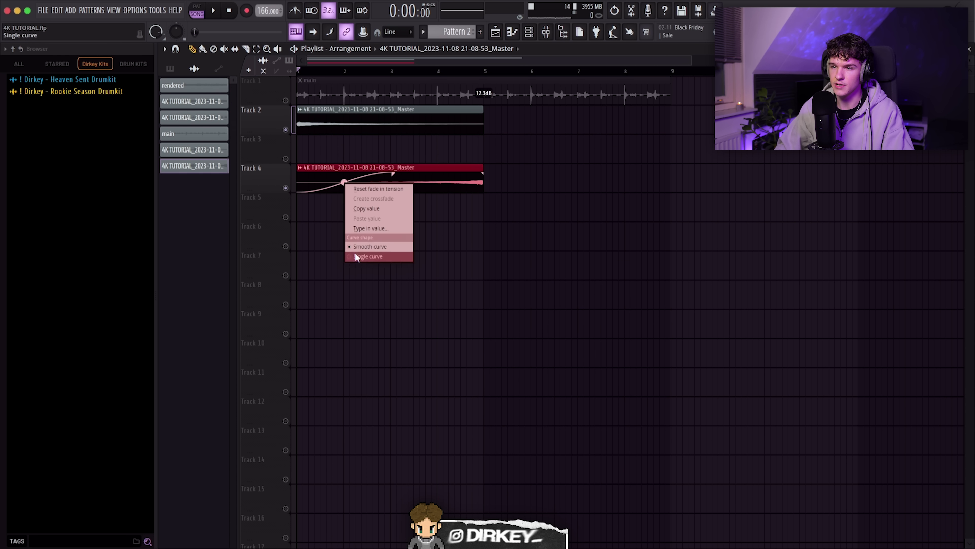
pyautogui.click(367, 256)
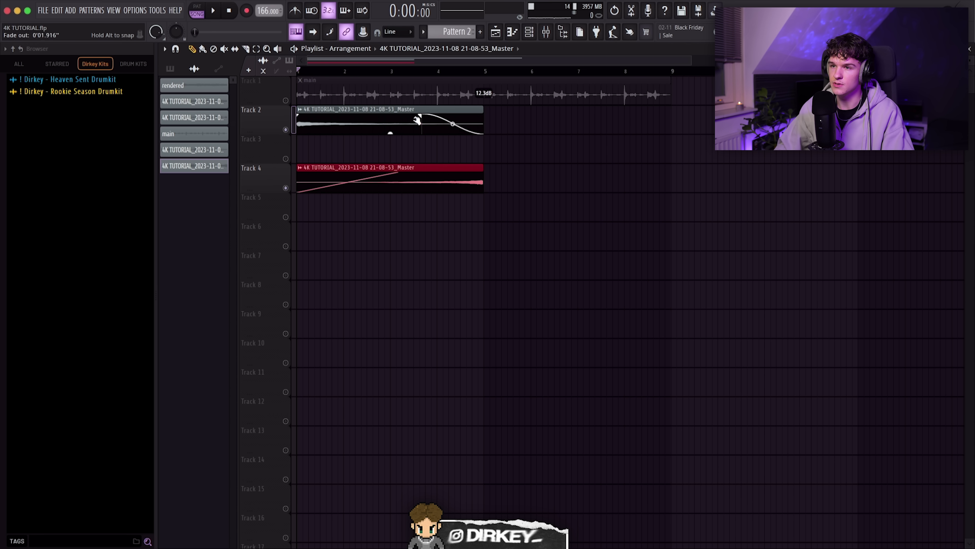
# Fade out the forward clip on Track 2 over about its last two bars with a single curve, and play it with Track 1 unmuted
pyautogui.rightClick(448, 131)
pyautogui.click(472, 194)
pyautogui.press('space')
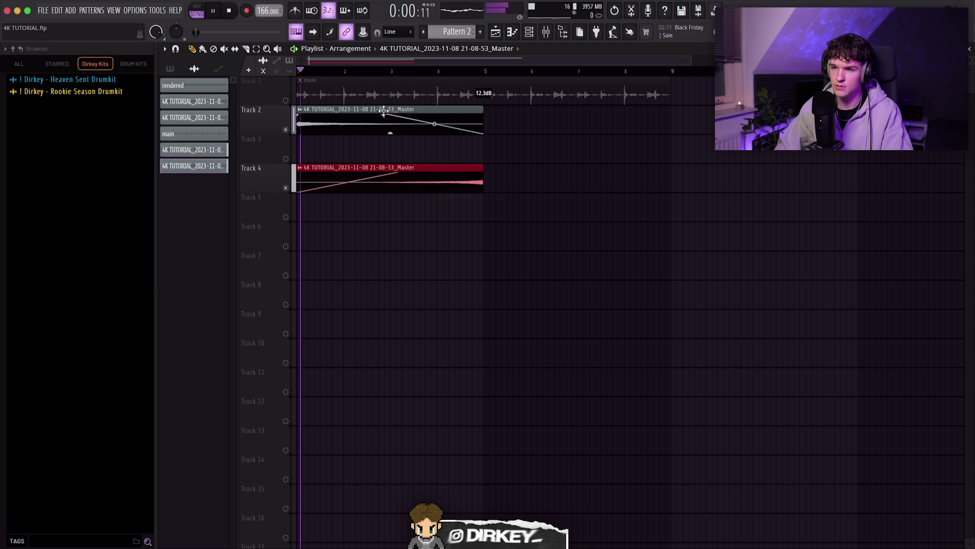
pyautogui.click(286, 100)
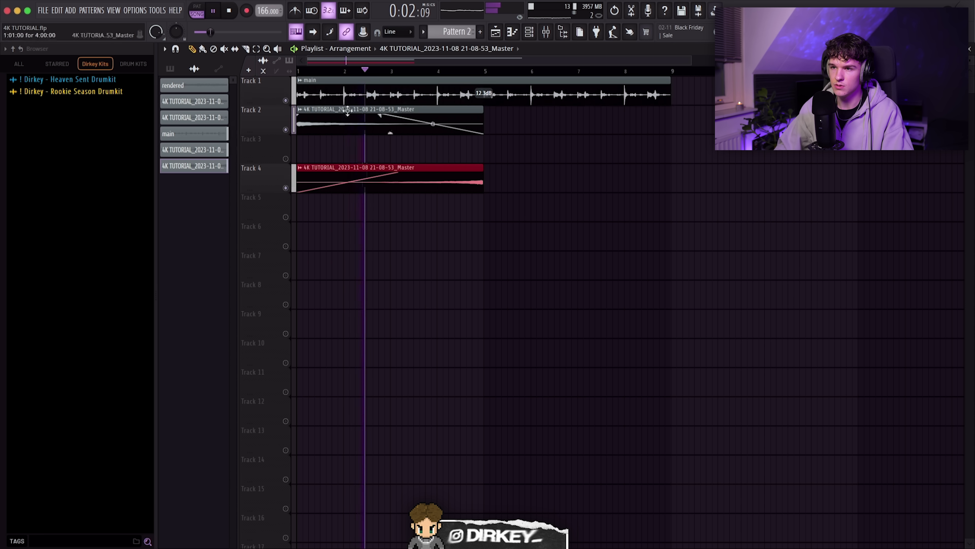
# Duplicate the faded piano clips on Tracks 2 and 4 into bars 5 to 8
pyautogui.moveTo(509, 105); pyautogui.dragTo(342, 194)
pyautogui.hotkey('ctrl', 'b')
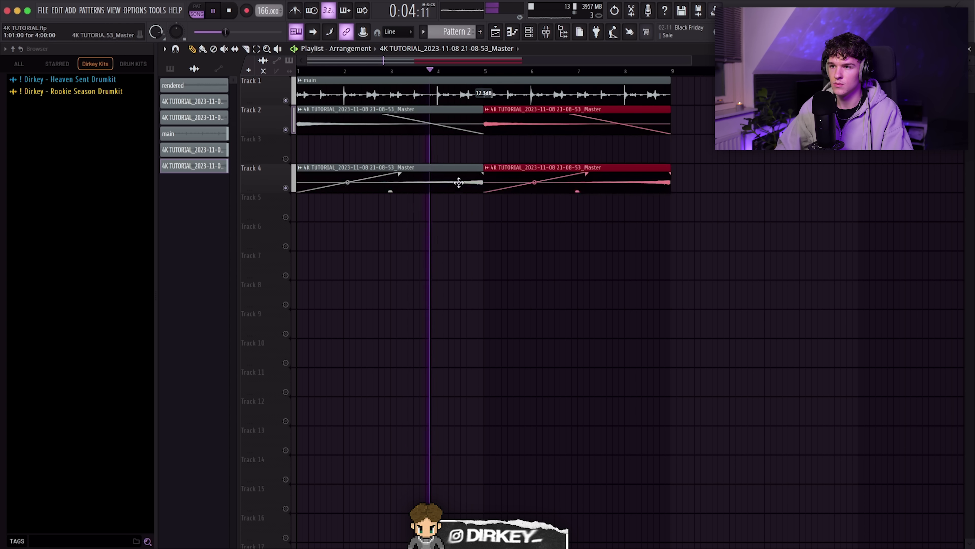
pyautogui.scroll(-2, 447, 61)
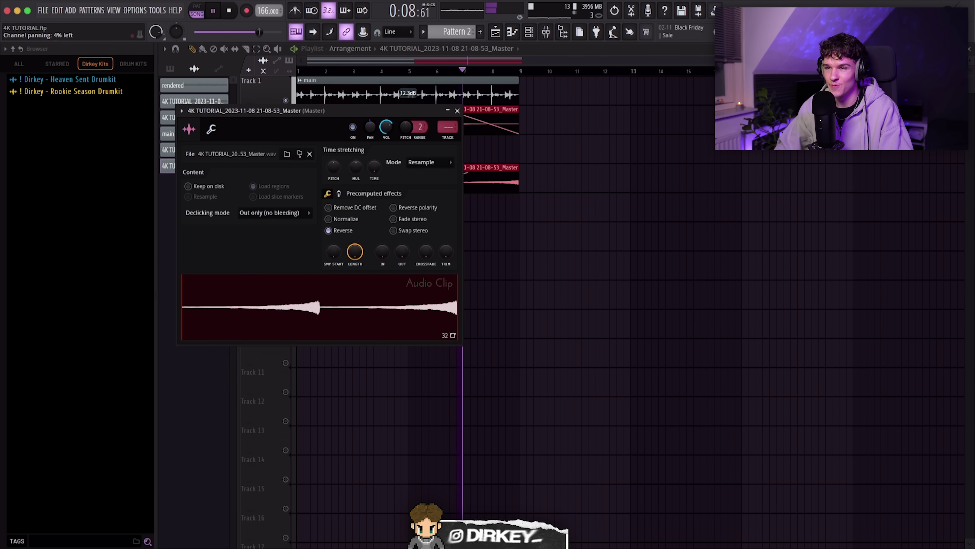
# Pan the reversed piano clip's channel to the left and play the arrangement
pyautogui.moveTo(370, 128); pyautogui.dragTo(370, 138)
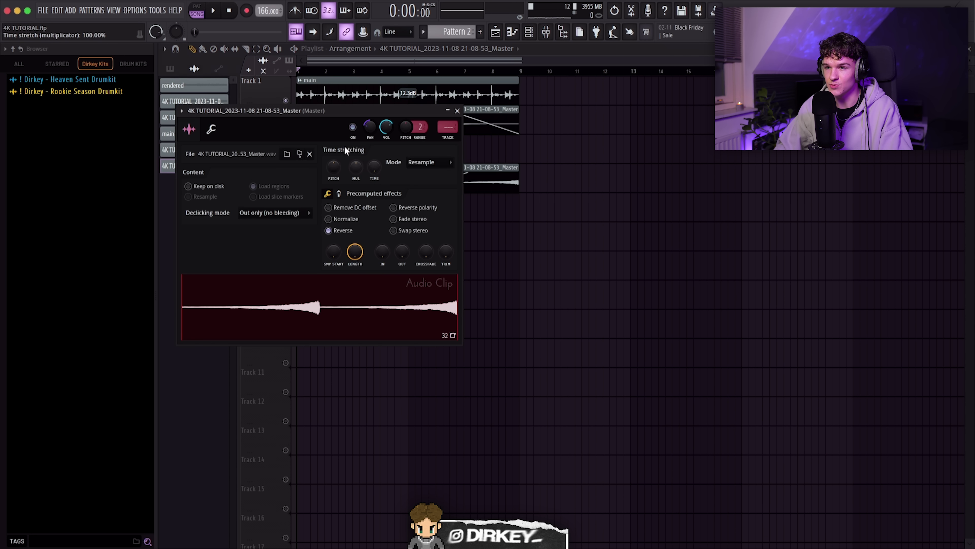
pyautogui.press('space')
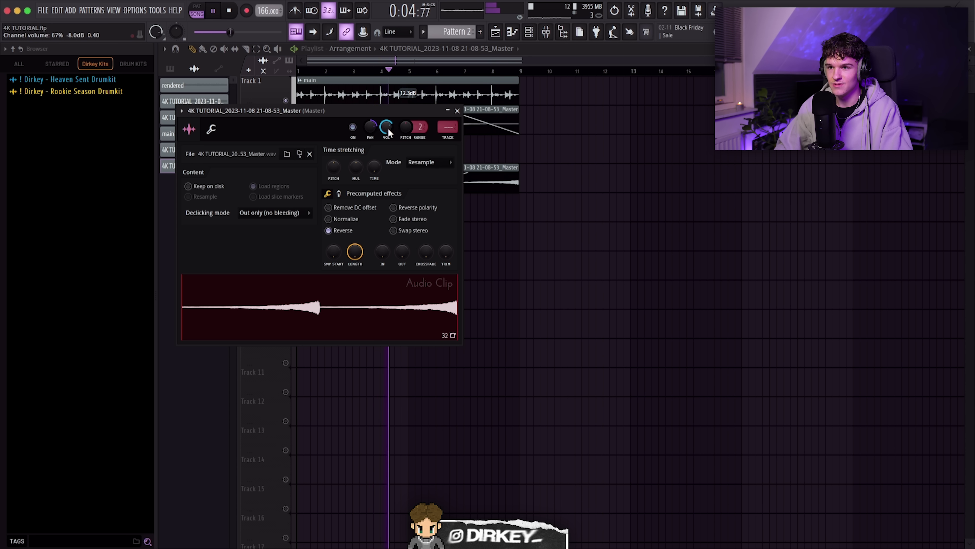
# Render the crossfaded piano clips on Tracks 2 and 4 to a single audio clip, with Track 1 muted
pyautogui.click(559, 166)
pyautogui.rightClick(561, 167)
pyautogui.click(286, 187)
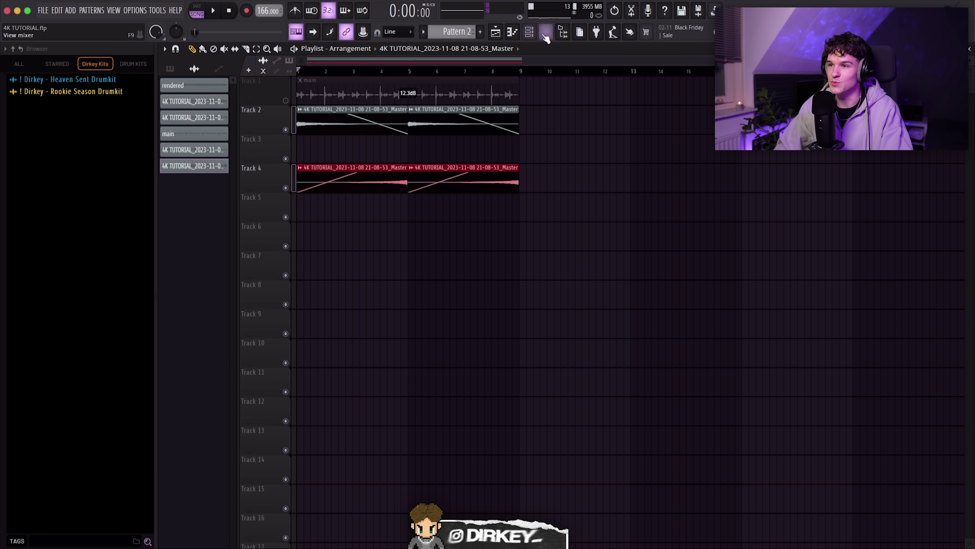
pyautogui.click(546, 36)
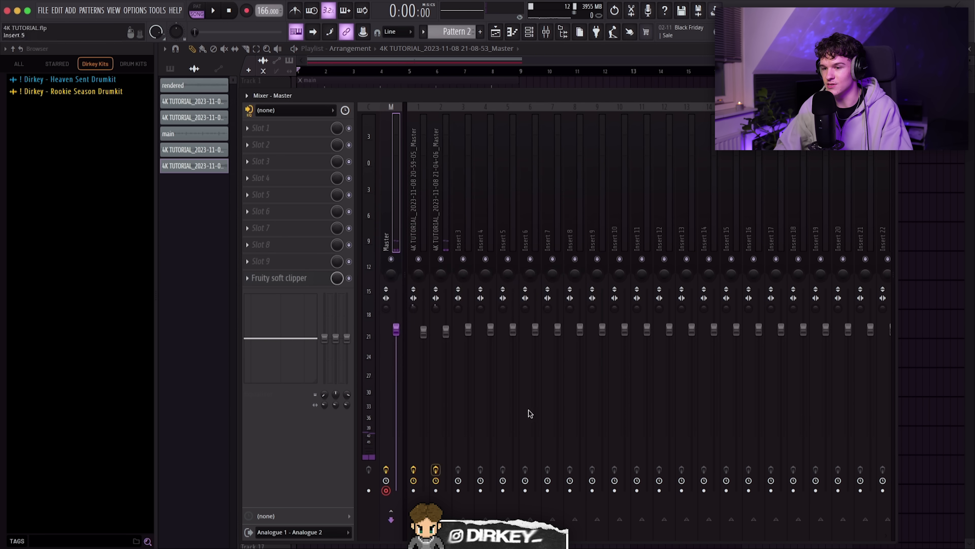
pyautogui.hotkey('ctrl', 'alt', 'r')
pyautogui.click(578, 369)
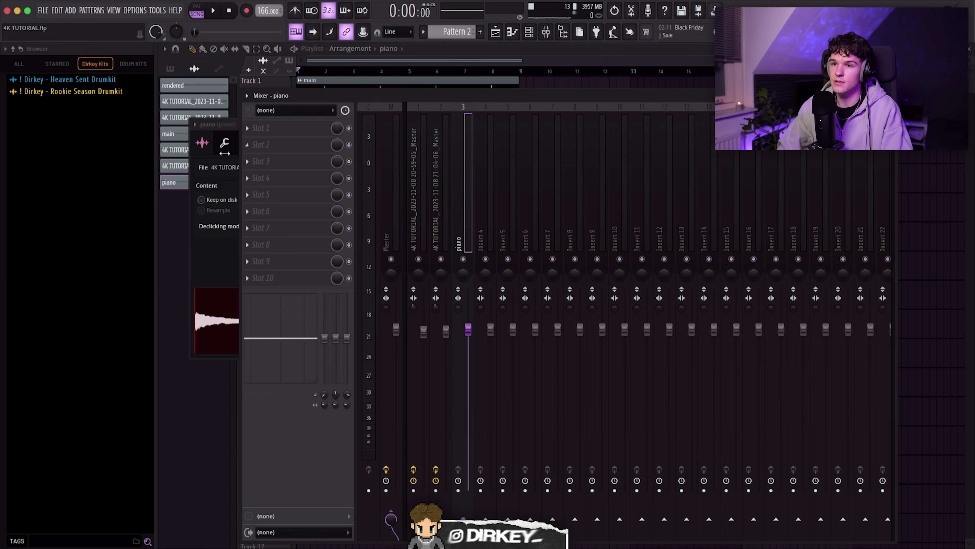
# Load Fruity Parametric EQ 2 on the piano's mixer track and make band 1 a high-pass filter during playback
pyautogui.click(248, 129)
pyautogui.moveTo(264, 140)
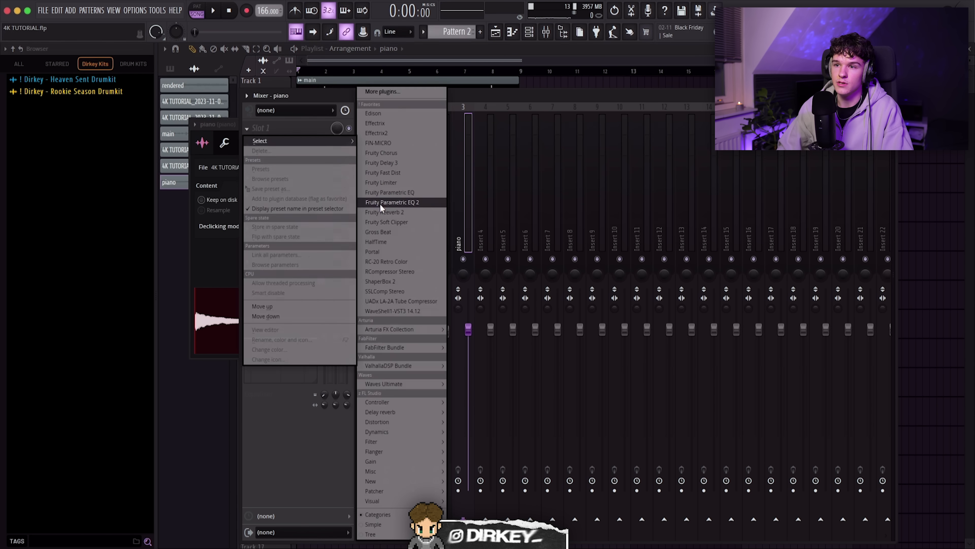
pyautogui.click(379, 204)
pyautogui.press('space')
pyautogui.rightClick(211, 185)
pyautogui.moveTo(230, 212)
pyautogui.click(265, 240)
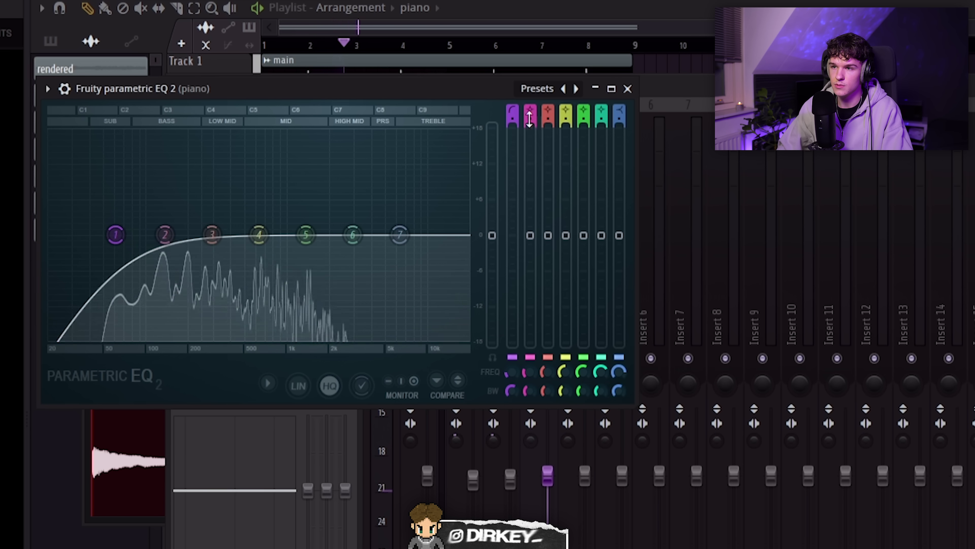
# Shape the piano EQ: raise the low cut slightly, boost band 5 about 9 dB near 4 kHz and dip the low mids with band 3
pyautogui.moveTo(116, 235); pyautogui.dragTo(126, 235)
pyautogui.moveTo(306, 234); pyautogui.dragTo(379, 177)
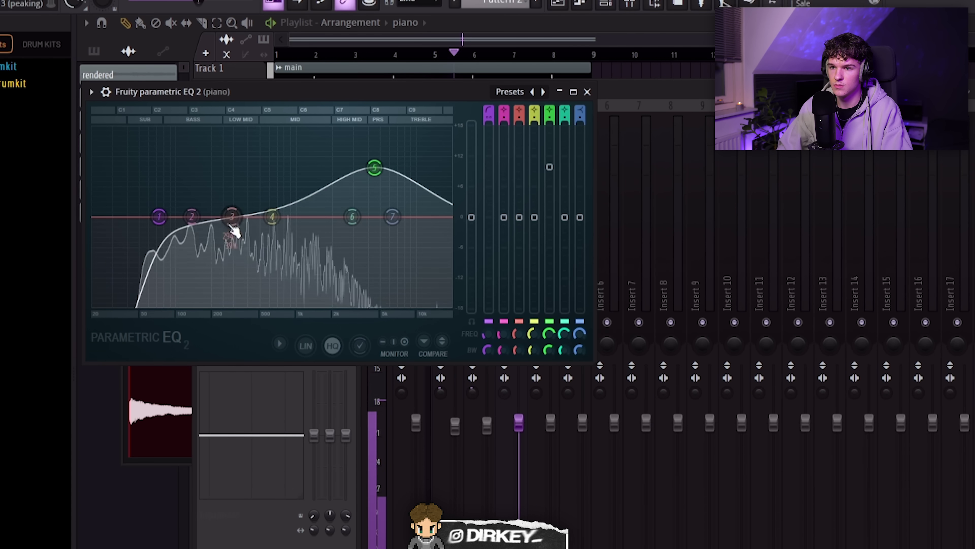
pyautogui.moveTo(231, 221); pyautogui.dragTo(270, 232)
pyautogui.press('Escape')
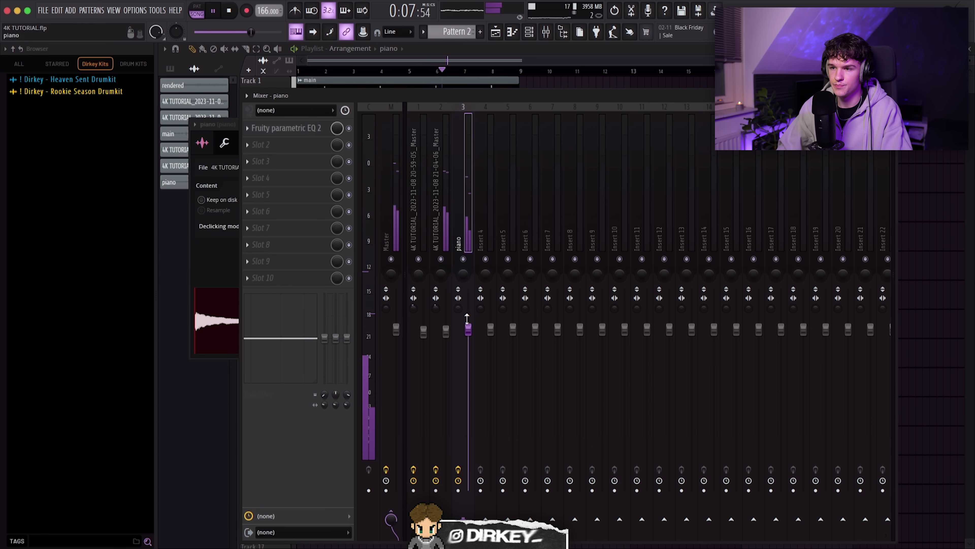
# Raise the piano's mixer level and copy the ValhallaVintageVerb from mixer track 2 into the piano's second effect slot
pyautogui.moveTo(519, 423); pyautogui.dragTo(519, 396)
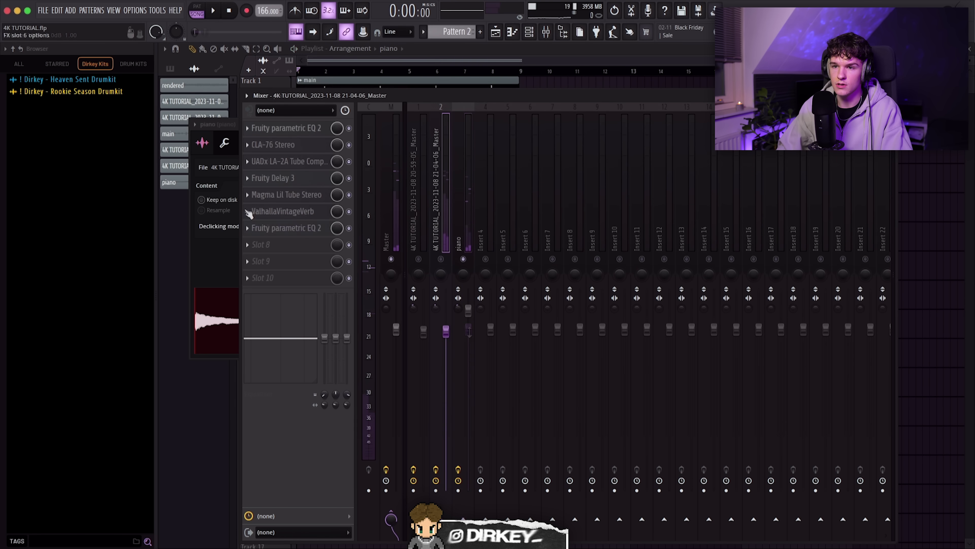
pyautogui.click(248, 212)
pyautogui.moveTo(252, 273); pyautogui.dragTo(457, 241)
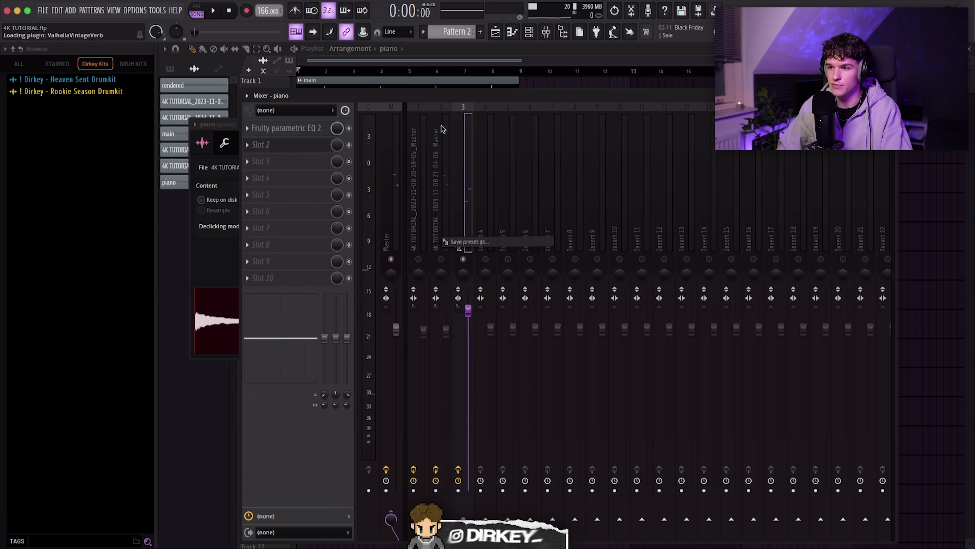
pyautogui.moveTo(331, 77); pyautogui.dragTo(464, 111)
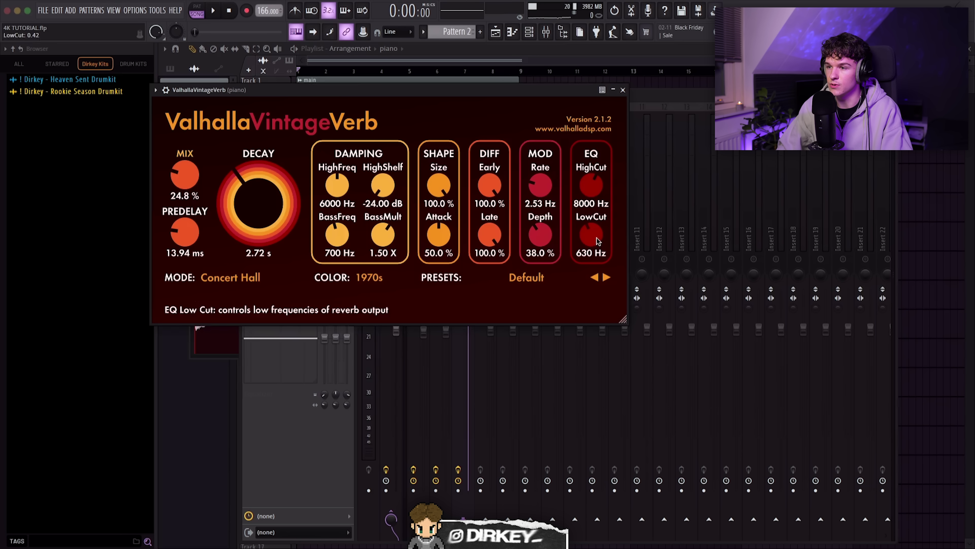
# Set the piano reverb's mix to 12% and adjust its predelay while the arrangement plays
pyautogui.press('space')
pyautogui.moveTo(185, 178)
pyautogui.mouseDown()
pyautogui.moveTo(193, 188)
pyautogui.moveTo(182, 182)
pyautogui.mouseUp()
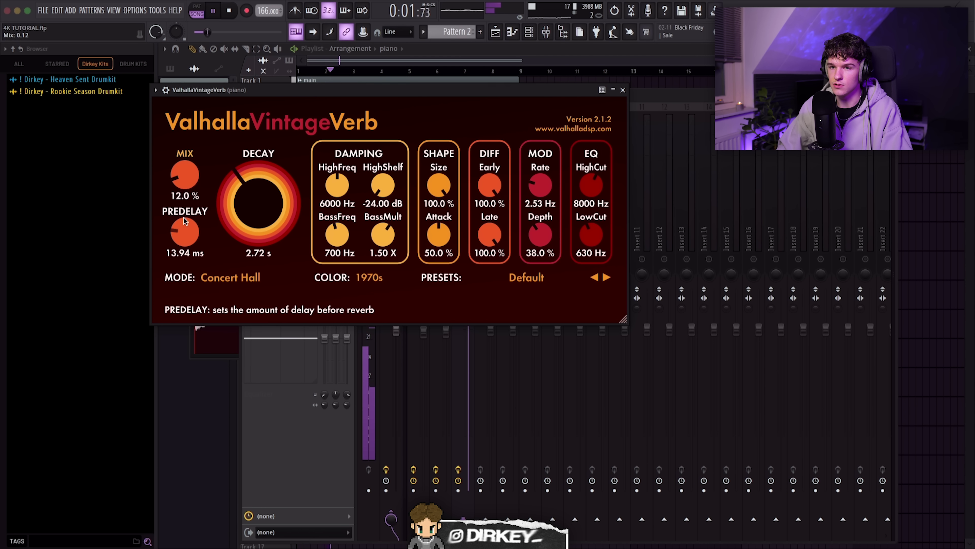
pyautogui.moveTo(185, 238); pyautogui.dragTo(185, 185)
pyautogui.press('Escape')
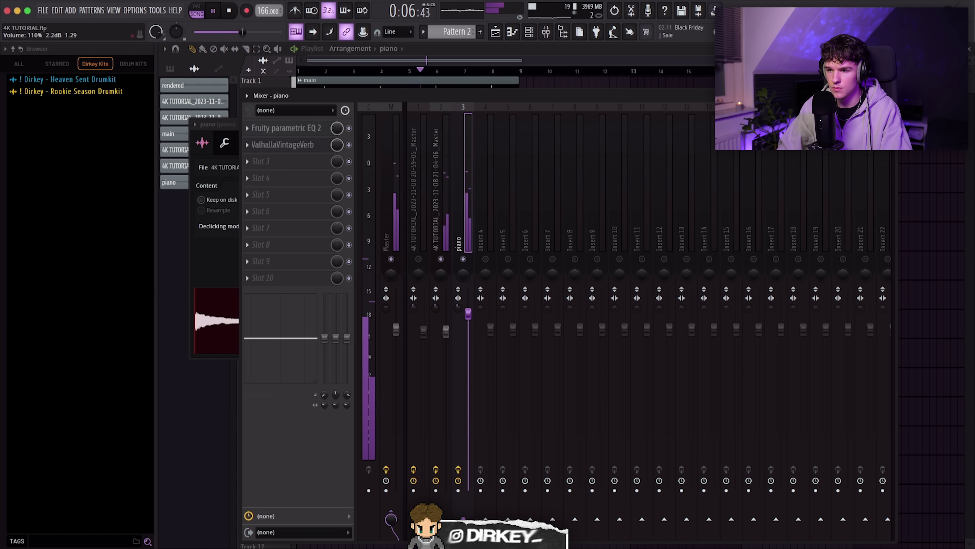
pyautogui.press('Escape')
pyautogui.press('Escape')
# Add the Perc [ The Tubular ] sample to Pattern 3, place a short C5 note at bar 1 and play it
pyautogui.click(592, 325)
pyautogui.rightClick(633, 317)
pyautogui.press('space')
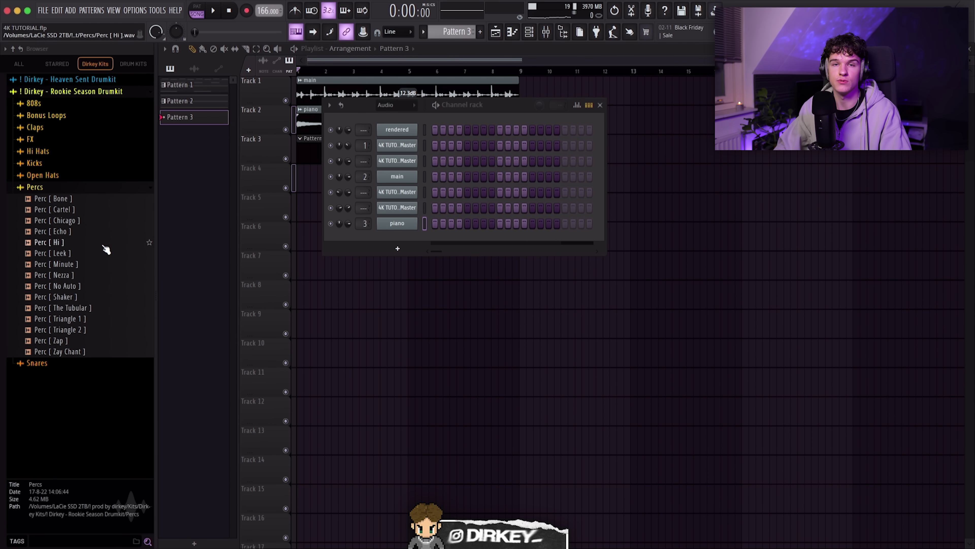
pyautogui.moveTo(53, 309); pyautogui.dragTo(410, 240)
pyautogui.press('F7')
pyautogui.moveTo(215, 153); pyautogui.dragTo(166, 152)
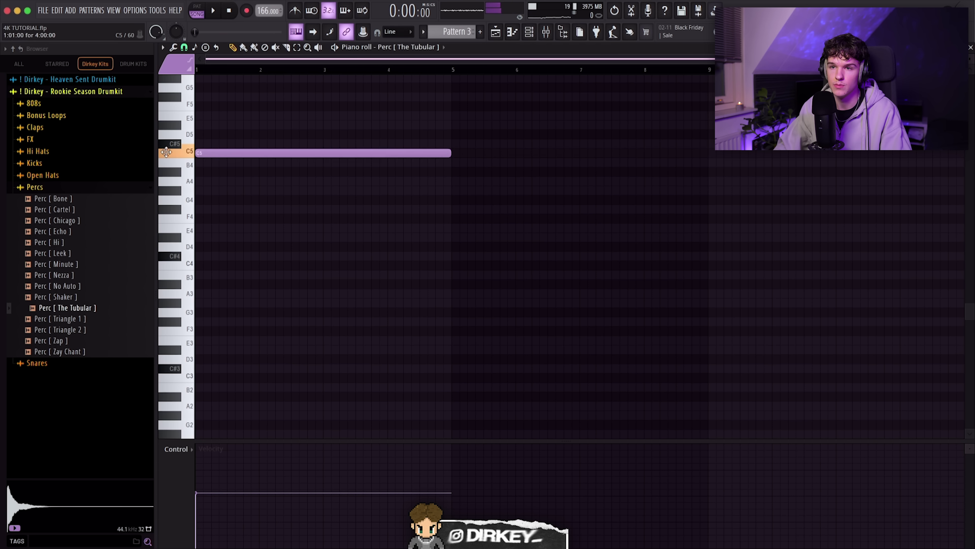
pyautogui.press('space')
pyautogui.press('F5')
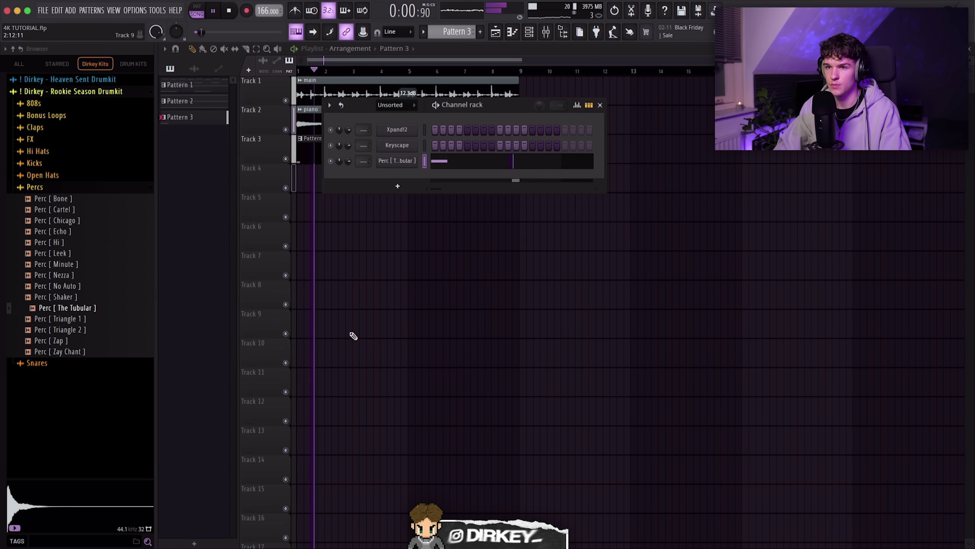
# Rename the Perc [ The Tubular ] channel to "tubular" and return to the arrangement
pyautogui.keyDown('shift'); pyautogui.click(394, 165); pyautogui.keyUp('shift')
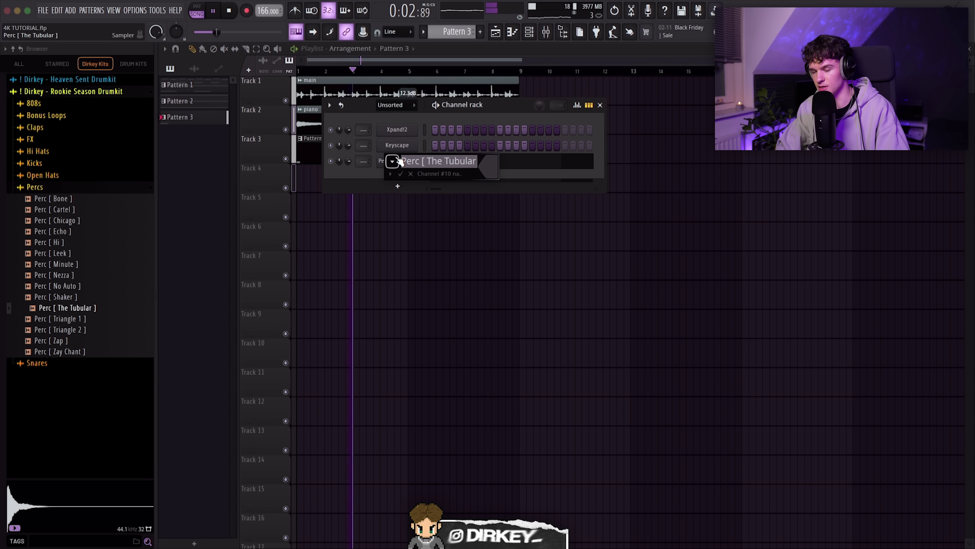
pyautogui.write('tubular')
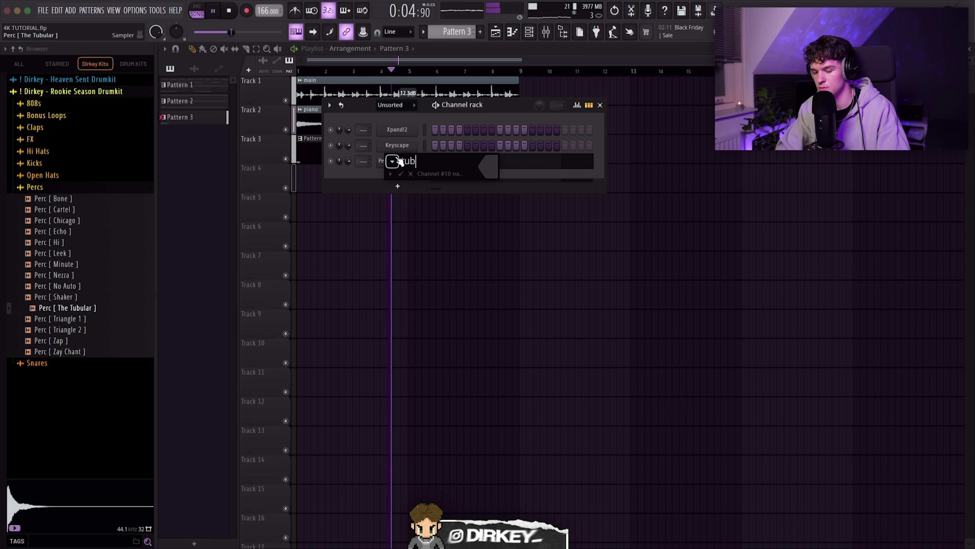
pyautogui.press('Return')
pyautogui.press('F6')
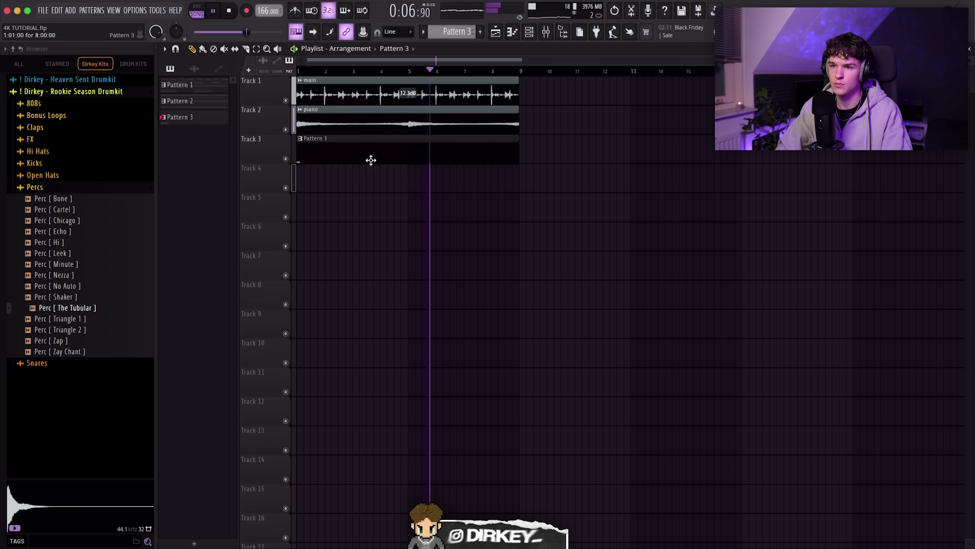
# Repeat the tubular's C5 note at bar 5 and play the pattern
pyautogui.press('space')
pyautogui.press('F7')
pyautogui.scroll(2, 294, 73)
pyautogui.click(205, 151)
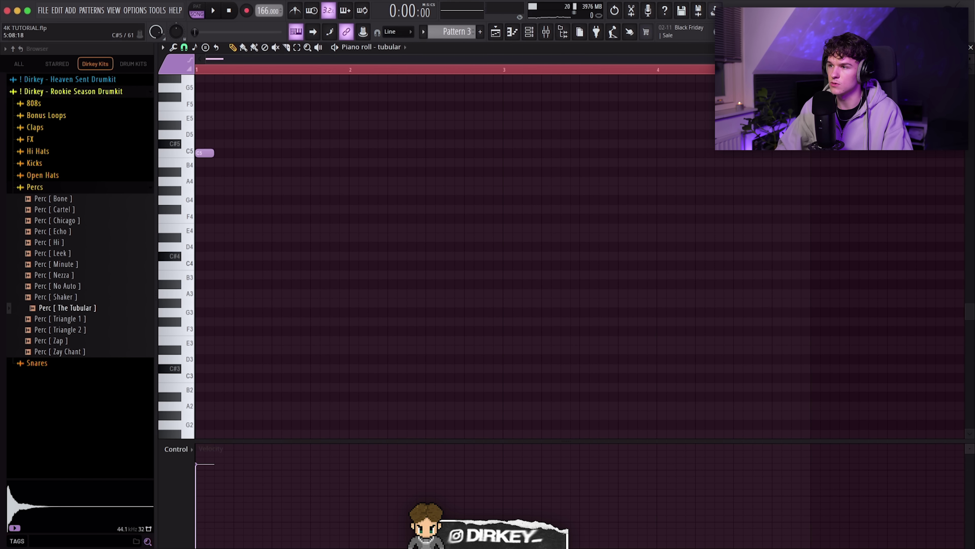
pyautogui.press('space')
pyautogui.scroll(-3, 653, 72)
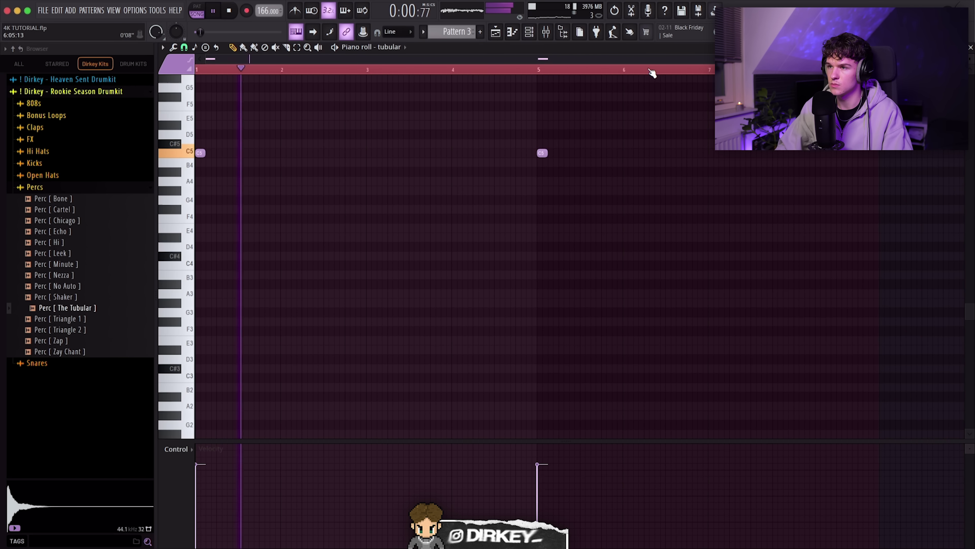
# Route the tubular channel to mixer track 4 and load Fruity Parametric EQ 2 and Fruity Delay 3 on it
pyautogui.press('F6')
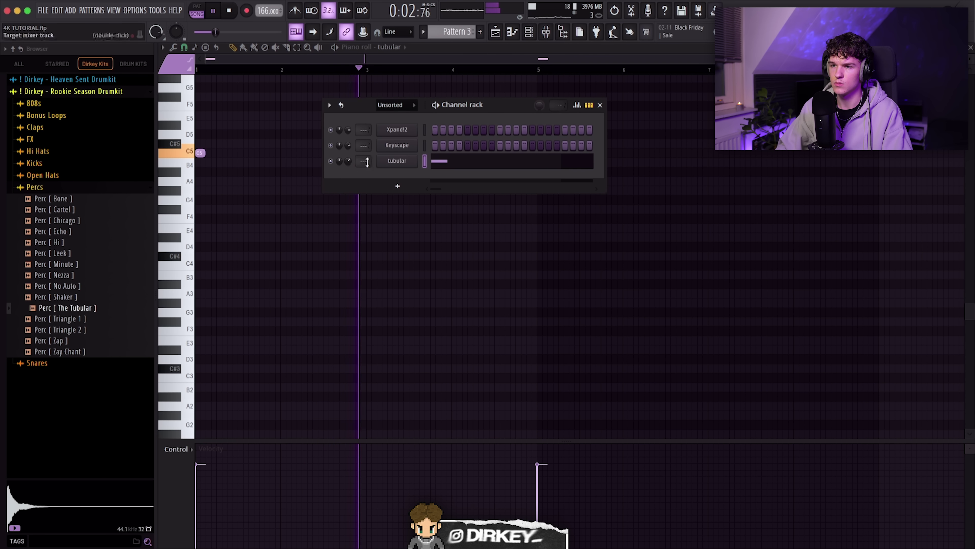
pyautogui.click(529, 31)
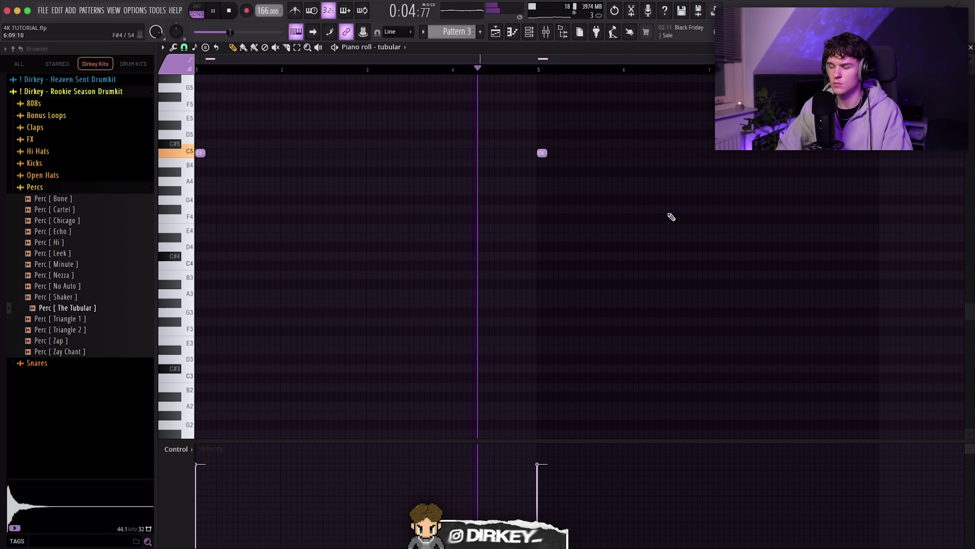
pyautogui.scroll(3, 672, 213)
pyautogui.press('F6')
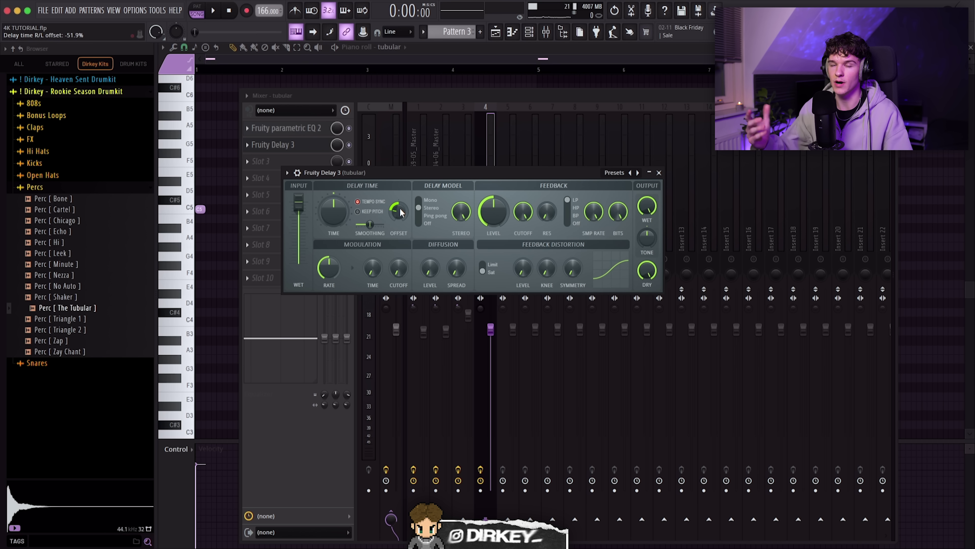
# Lower the feedback and wet levels of the tubular's Fruity Delay 3 and audition the result
pyautogui.moveTo(493, 211); pyautogui.dragTo(493, 223)
pyautogui.press('space')
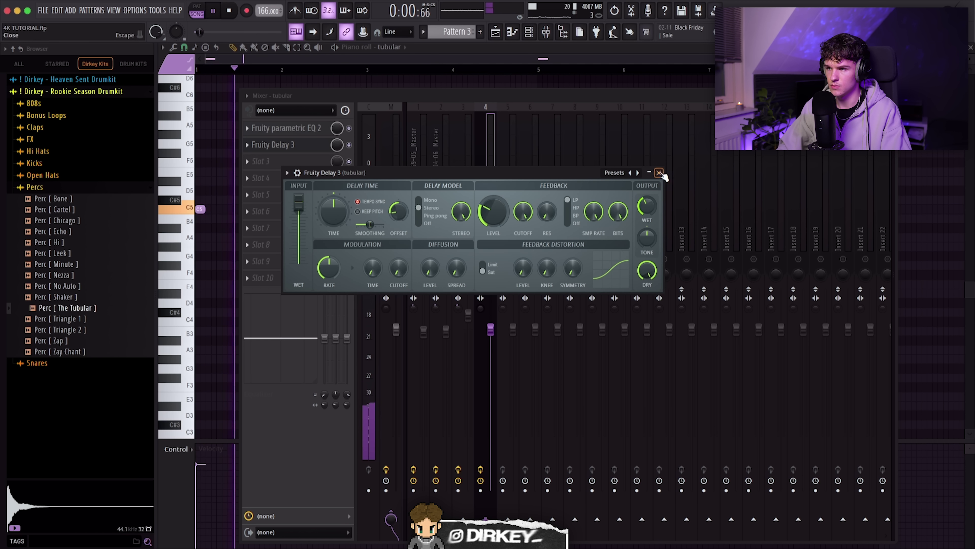
pyautogui.press('space')
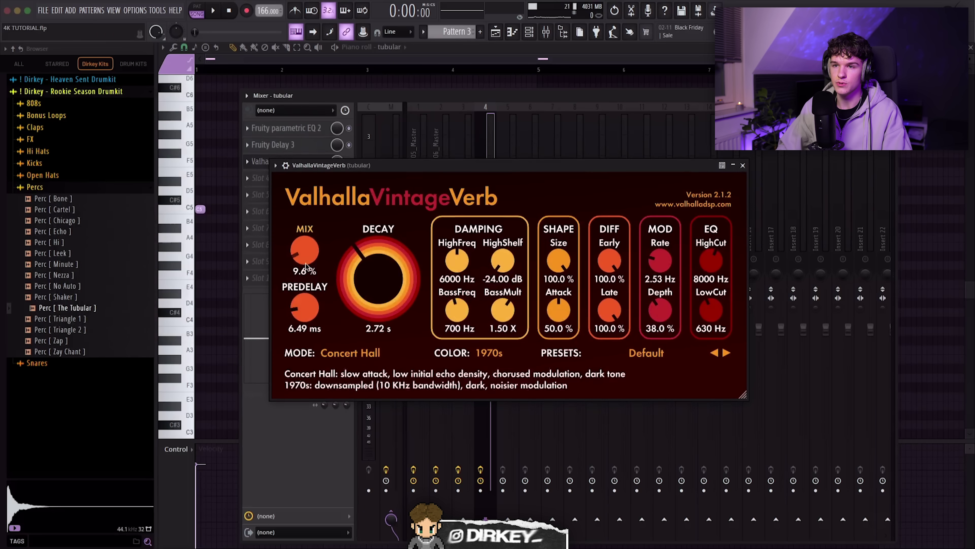
# Raise the predelay and mix slightly in the tubular's ValhallaVintageVerb and audition the reverb
pyautogui.moveTo(305, 308); pyautogui.dragTo(305, 303)
pyautogui.moveTo(304, 253)
pyautogui.mouseDown()
pyautogui.moveTo(306, 236)
pyautogui.moveTo(306, 246)
pyautogui.mouseUp()
pyautogui.press('space')
pyautogui.press('space')
pyautogui.press('space')
pyautogui.click(266, 163)
pyautogui.click(279, 162)
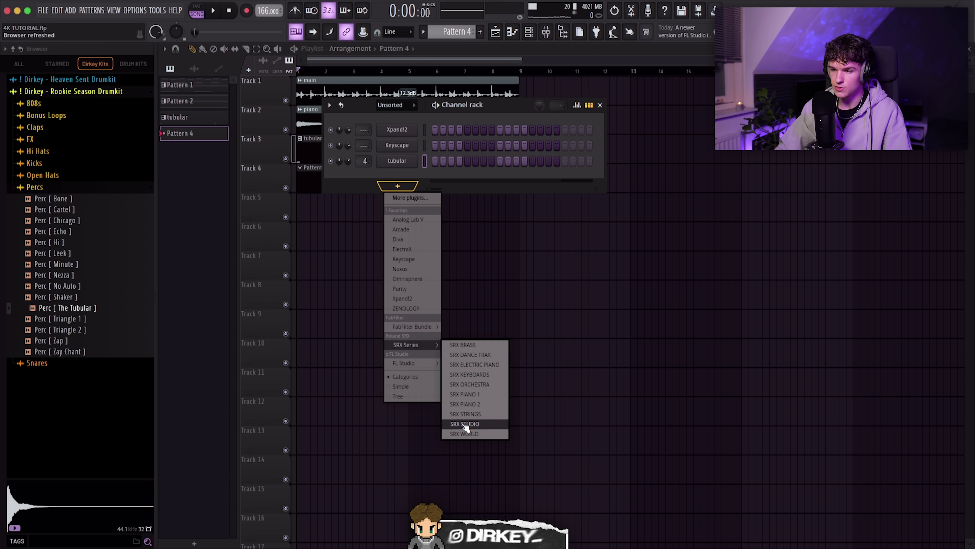
# Add an SRX STRINGS instrument from the Roland SRX series to Pattern 4
pyautogui.click(466, 415)
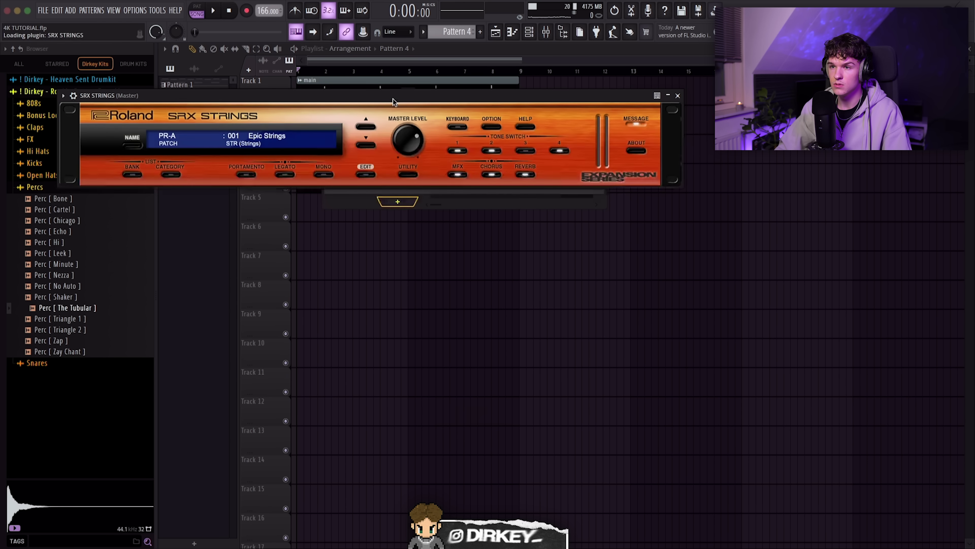
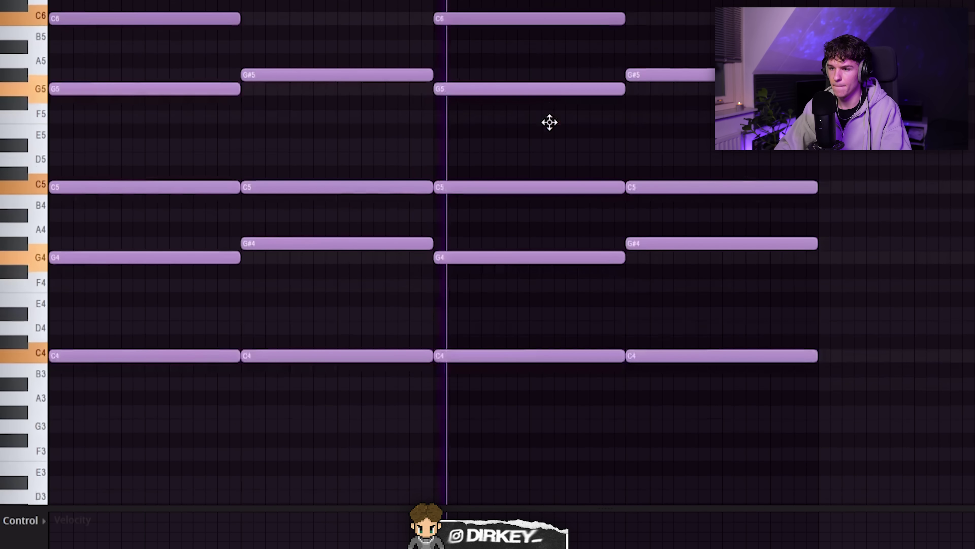
# Place C3 bass notes under the first and third chords of the SRX STRINGS pattern, at bars 1 and 5
pyautogui.scroll(5, 614, 283)
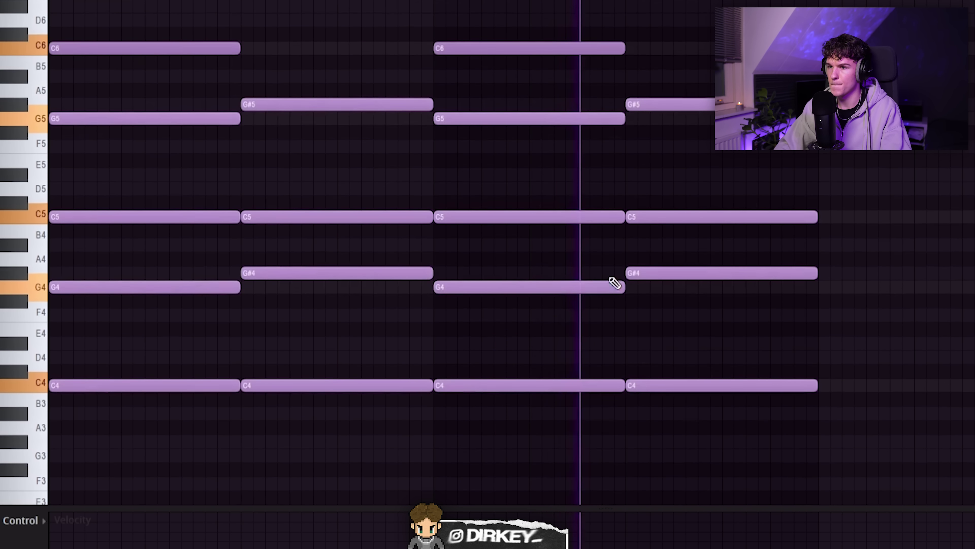
pyautogui.moveTo(711, 85); pyautogui.dragTo(230, 152)
pyautogui.scroll(3, 255, 155)
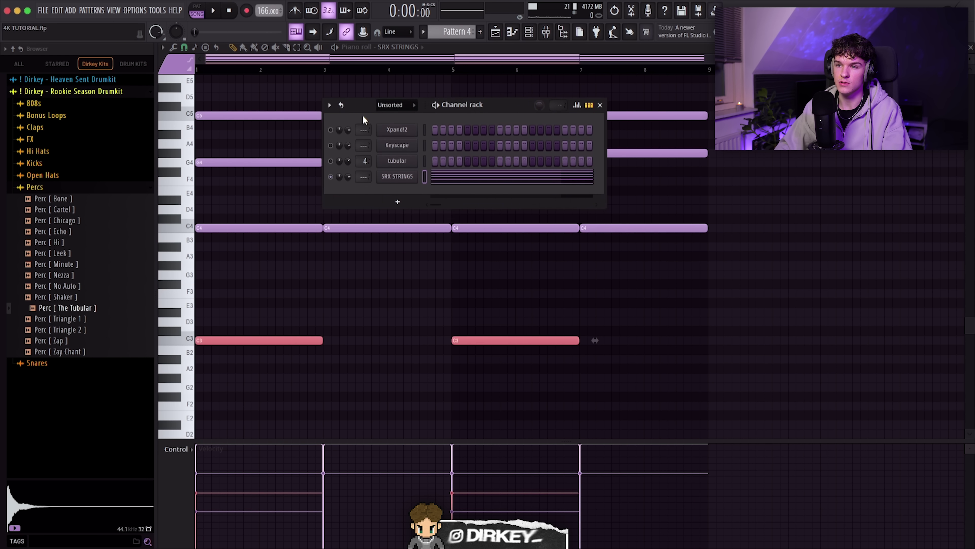
# Play the string chords through the SRX STRINGS patch sfz! Crsc/sw with the instrument window moved clear of the notes
pyautogui.click(401, 203)
pyautogui.press('space')
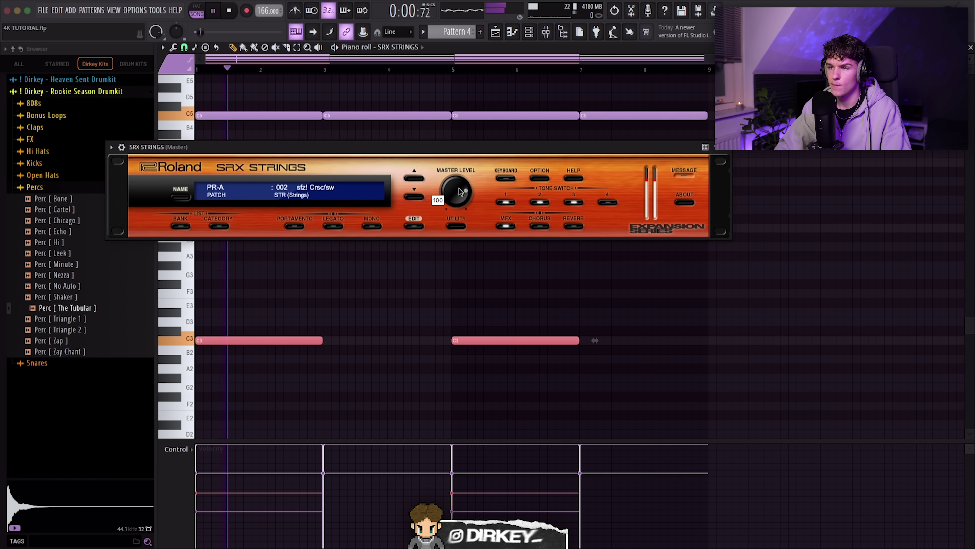
pyautogui.moveTo(438, 149); pyautogui.dragTo(539, 285)
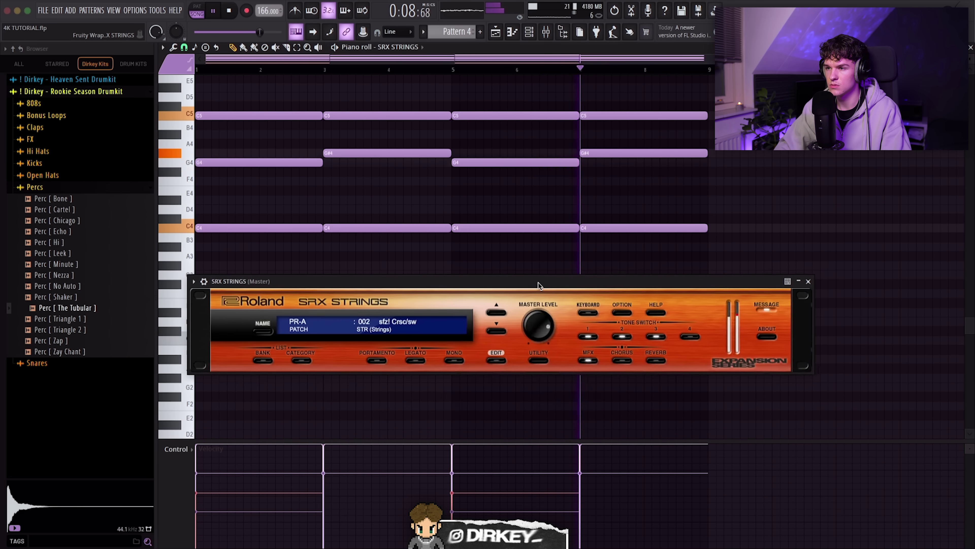
pyautogui.press('space')
pyautogui.press('Escape')
# Randomize the string notes' velocities with bipolar levels, audition the variation and accept it
pyautogui.hotkey('alt', 'r')
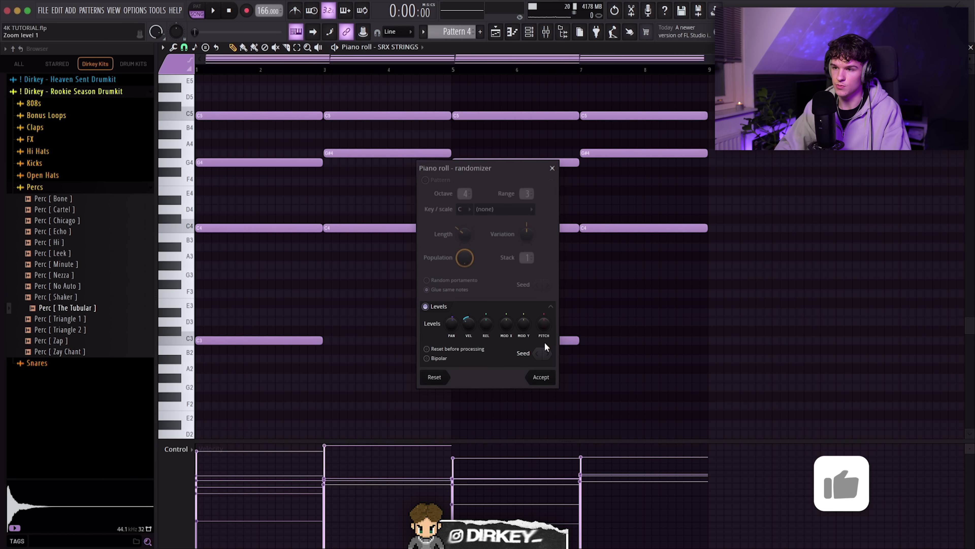
pyautogui.moveTo(469, 325)
pyautogui.mouseDown()
pyautogui.moveTo(469, 315)
pyautogui.moveTo(468, 327)
pyautogui.mouseUp()
pyautogui.click(427, 357)
pyautogui.press('space')
pyautogui.press('space')
pyautogui.press('space')
pyautogui.click(552, 379)
# Play the arrangement and load Fruity Parametric EQ 2 in the first effect slot of the strings mixer track
pyautogui.press('space')
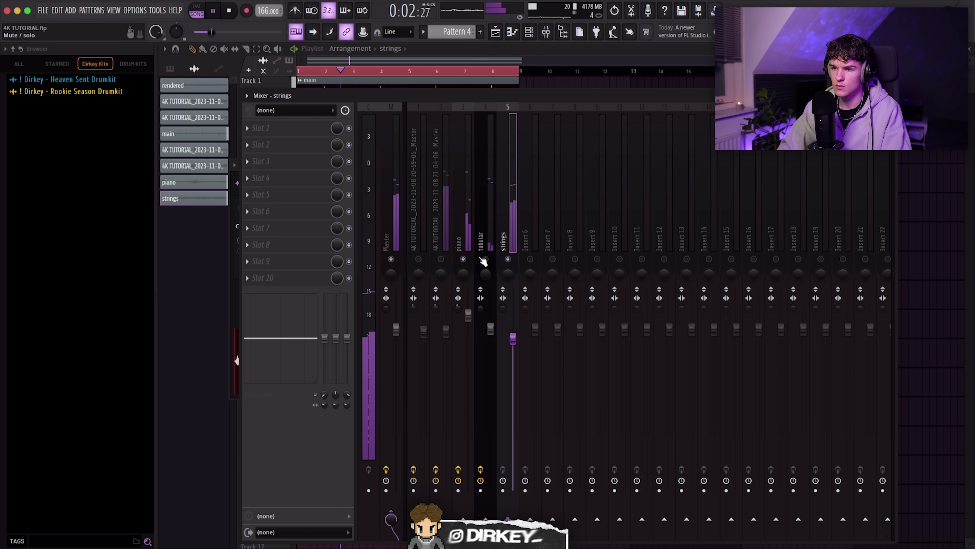
pyautogui.click(253, 126)
pyautogui.click(384, 203)
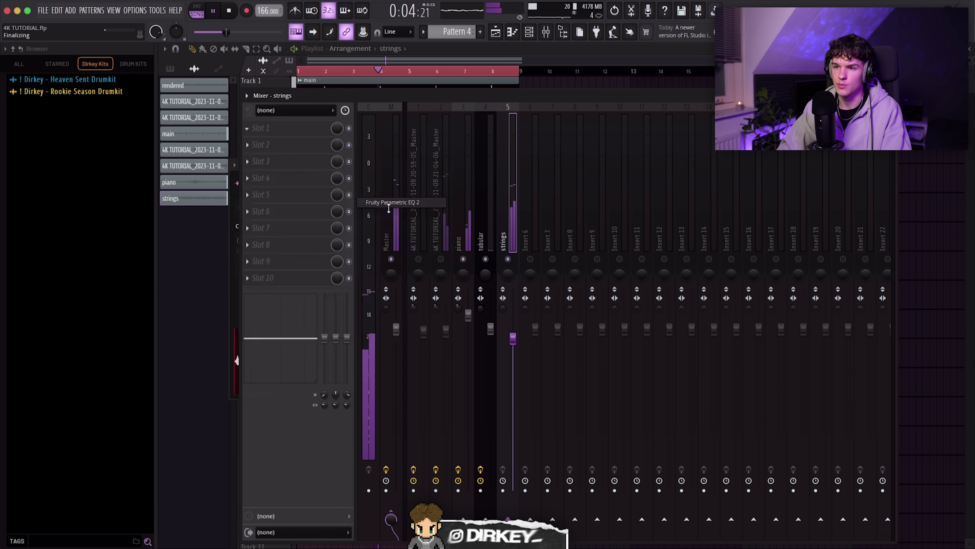
# Cut the strings' low end with a high-pass band at 131 Hz in Fruity Parametric EQ 2
pyautogui.press('space')
pyautogui.press('Escape')
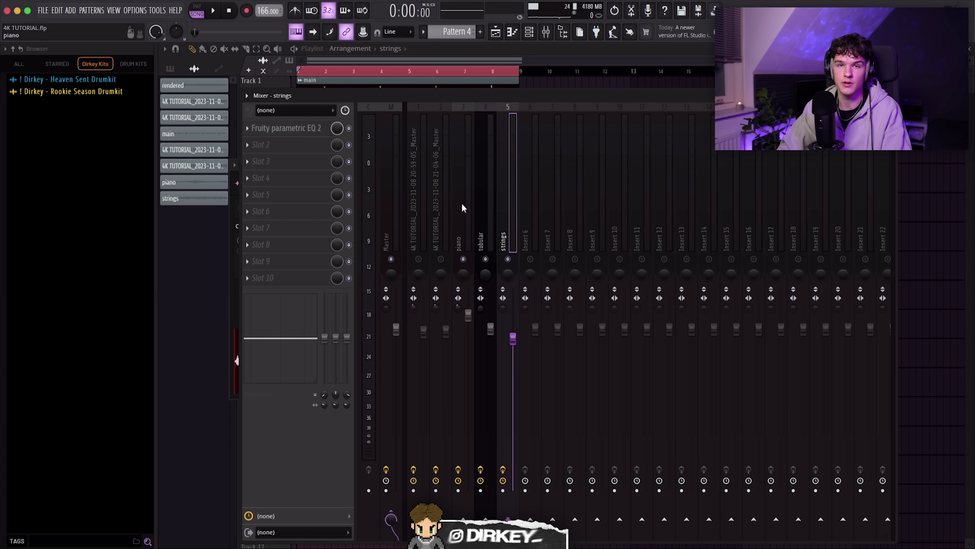
pyautogui.moveTo(263, 238); pyautogui.dragTo(290, 238)
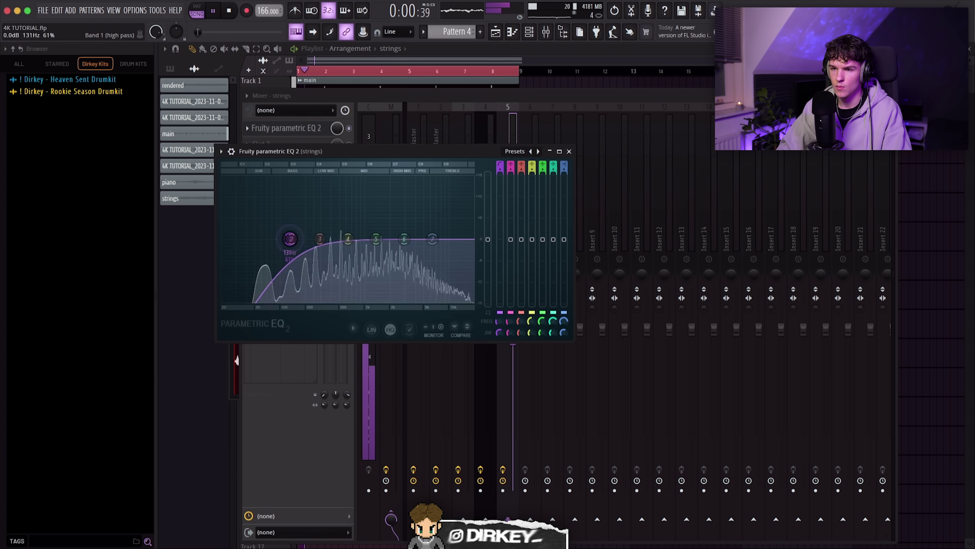
# Boost the strings' treble, dip the upper mids slightly and raise band 3 by 4 dB at 517 Hz during playback
pyautogui.moveTo(405, 239); pyautogui.dragTo(420, 223)
pyautogui.moveTo(323, 249); pyautogui.dragTo(315, 256)
pyautogui.scroll(-3, 316, 256)
pyautogui.moveTo(221, 250); pyautogui.dragTo(262, 226)
pyautogui.scroll(-3, 256, 226)
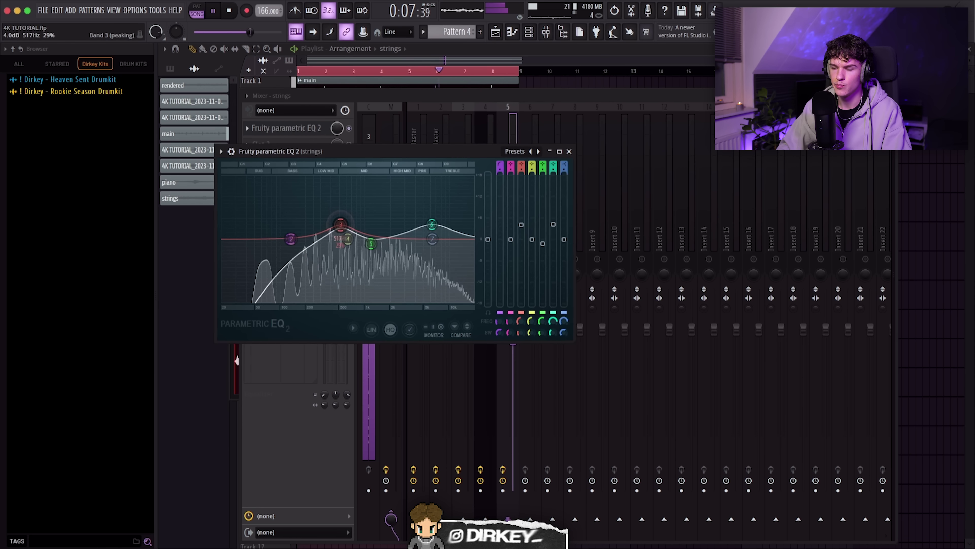
pyautogui.moveTo(340, 225); pyautogui.dragTo(340, 225)
pyautogui.press('Escape')
pyautogui.press('space')
# Load UADx LA-2A Tube Compressor in the strings track's second effect slot and set peak reduction to about 41
pyautogui.click(294, 130)
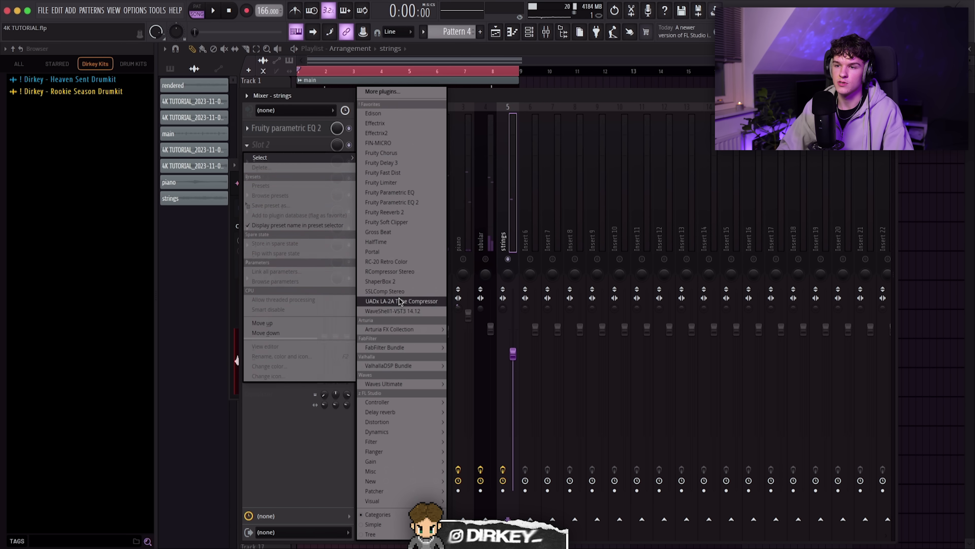
pyautogui.click(400, 302)
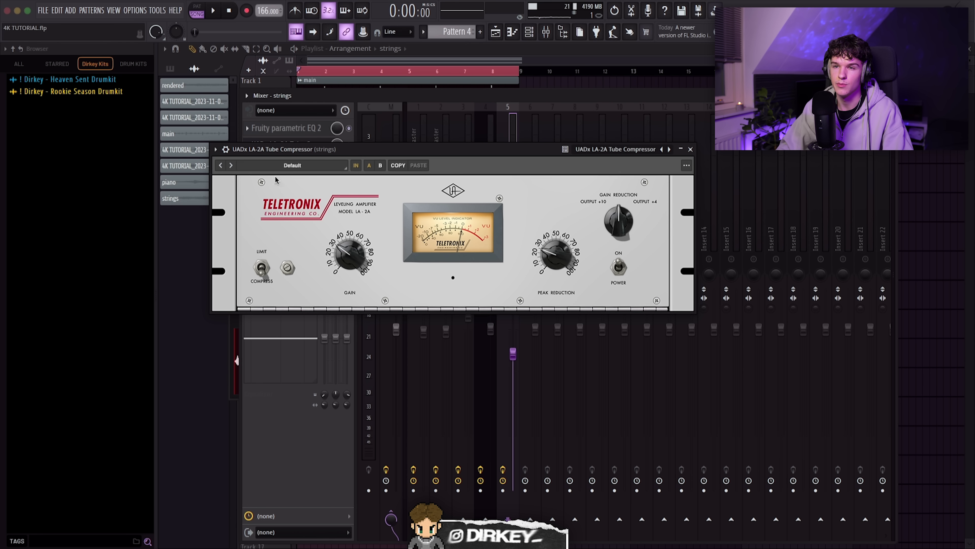
pyautogui.moveTo(372, 245); pyautogui.dragTo(351, 255)
pyautogui.press('space')
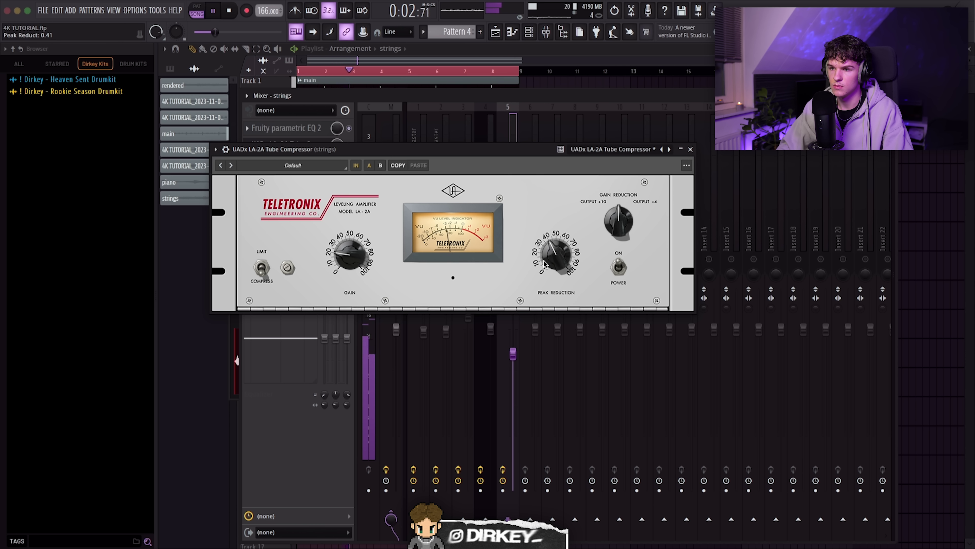
# Pan the strings track 38% left and add ValhallaVintageVerb in slot 3 with mix 28% and LowCut 630 Hz
pyautogui.moveTo(465, 154); pyautogui.dragTo(629, 194)
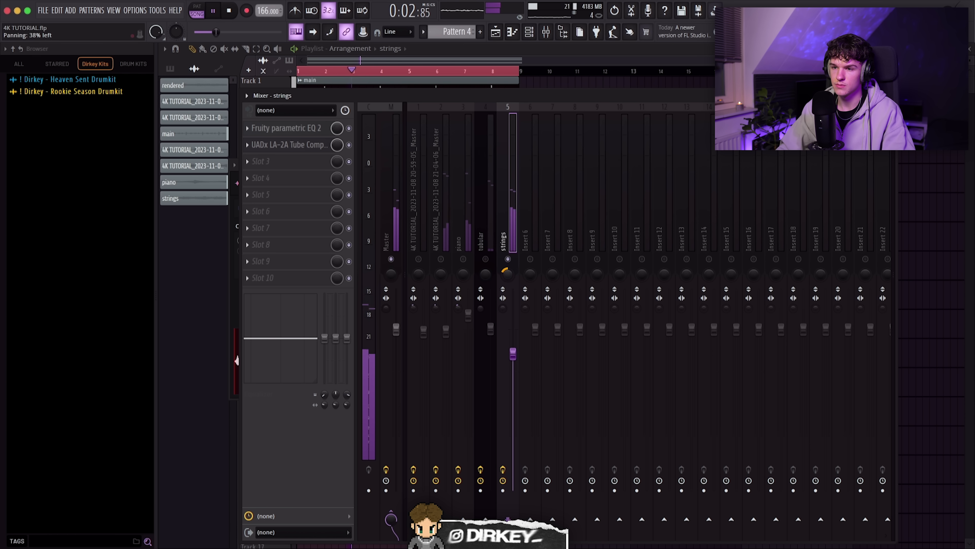
pyautogui.click(480, 240)
pyautogui.click(247, 161)
pyautogui.moveTo(255, 204); pyautogui.dragTo(513, 209)
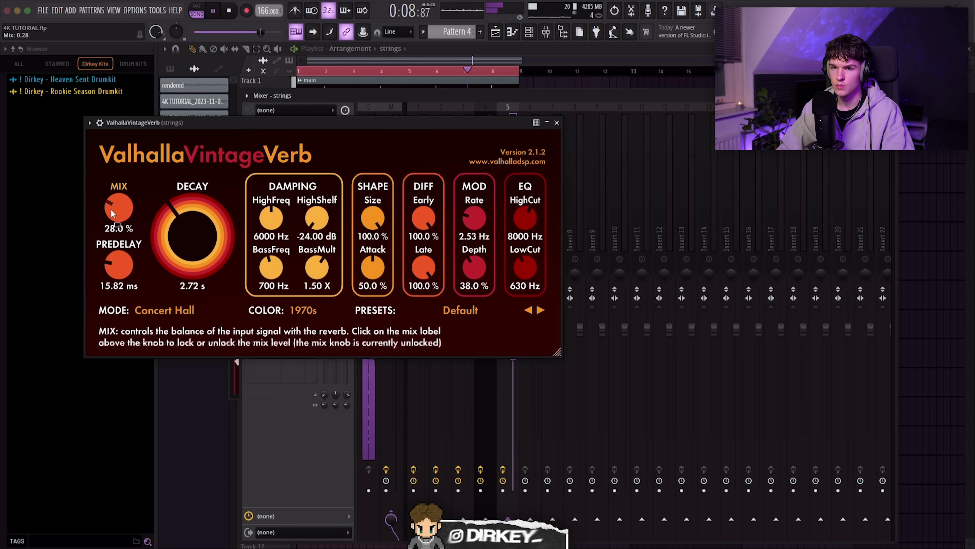
pyautogui.press('Escape')
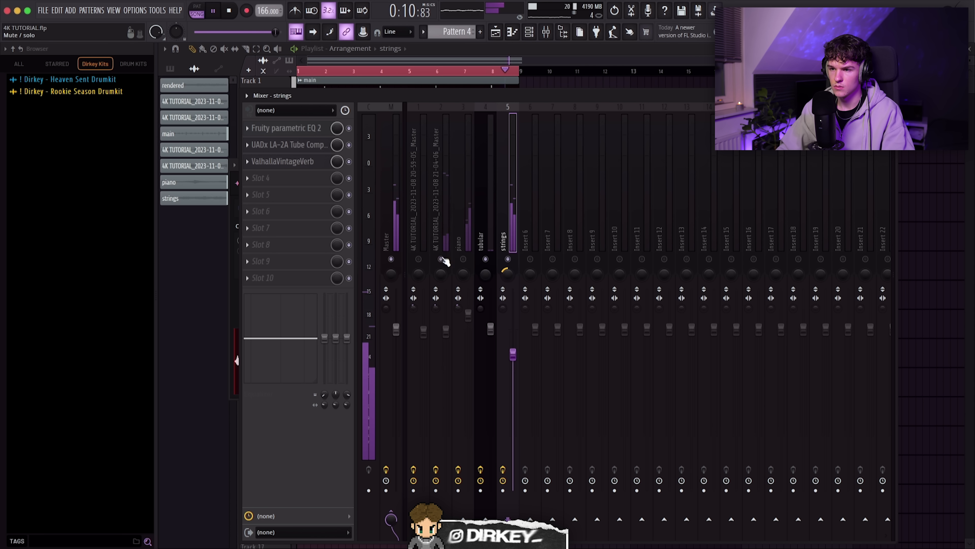
# Check the LA-2A on the resampled loop's mixer track and set the strings LA-2A gain to about 25
pyautogui.click(446, 209)
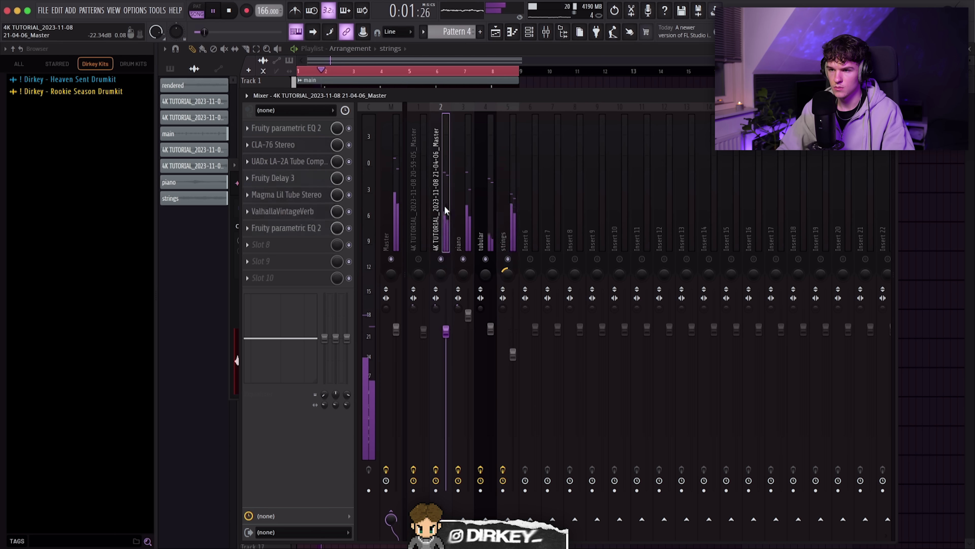
pyautogui.click(273, 166)
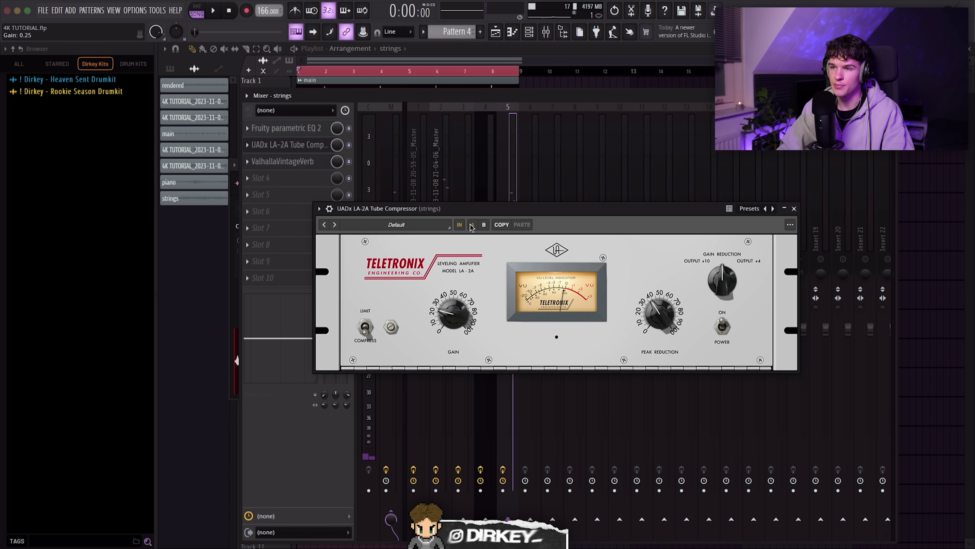
pyautogui.moveTo(477, 209); pyautogui.dragTo(428, 267)
pyautogui.press('Escape')
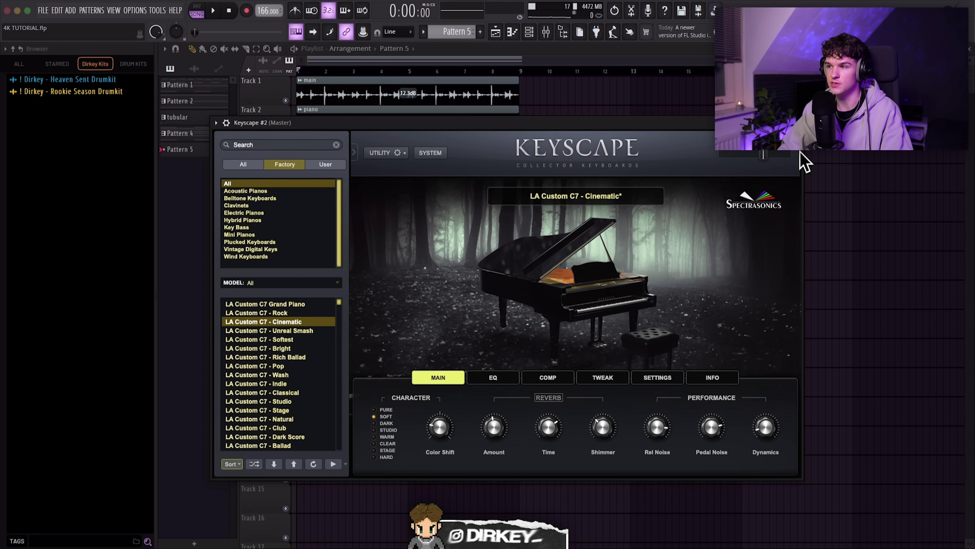
# Write a two-bar Keyscape #2 melody in Pattern 5 on C8, G8, G#8, D#8 and D8, and duplicate it from bar 3
pyautogui.click(796, 123)
pyautogui.rightClick(405, 220)
pyautogui.click(438, 218)
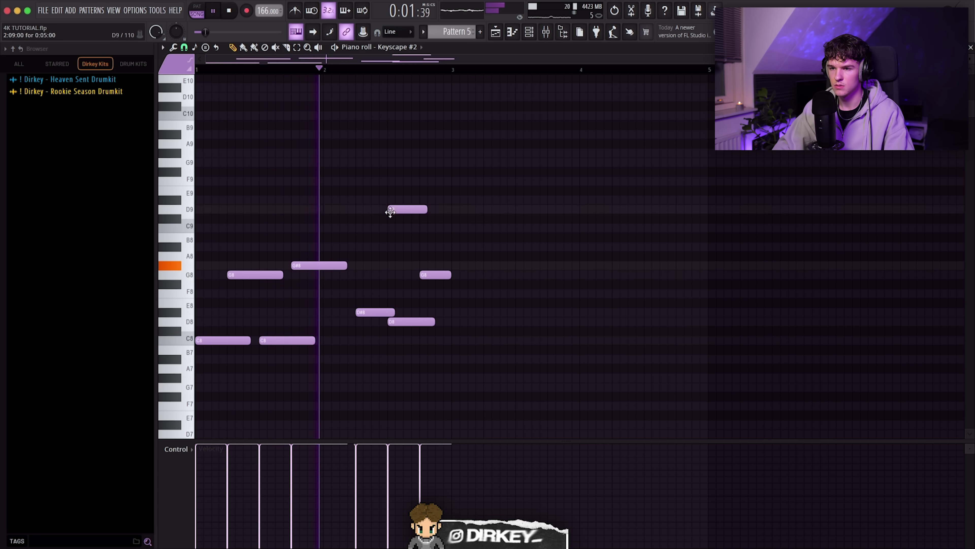
pyautogui.press('super+b')
pyautogui.scroll(-1, 347, 70)
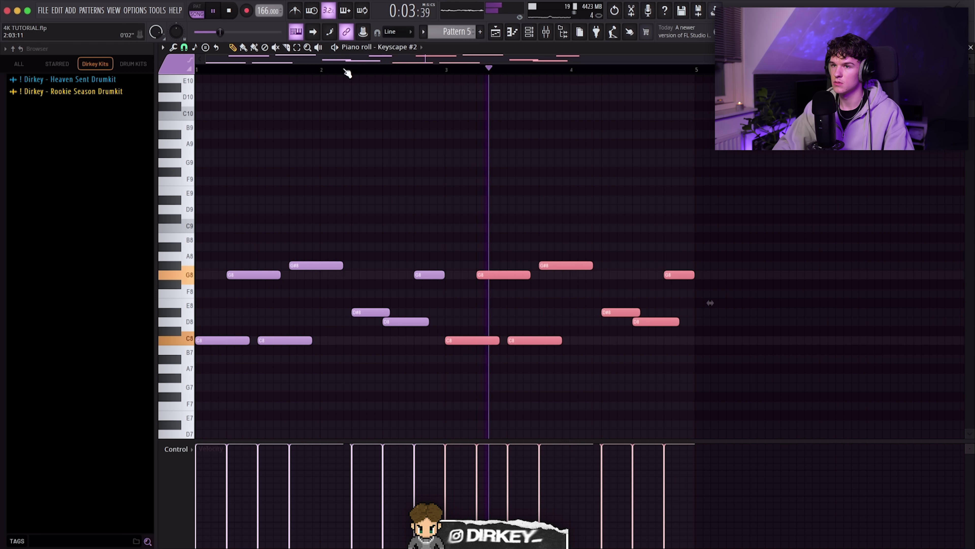
# Rework the melody's ending in bar 4 with G#8, D#9 and D9 notes and repeat the four-bar phrase from bar 5
pyautogui.click(532, 171)
pyautogui.rightClick(545, 169)
pyautogui.moveTo(527, 312); pyautogui.dragTo(522, 266)
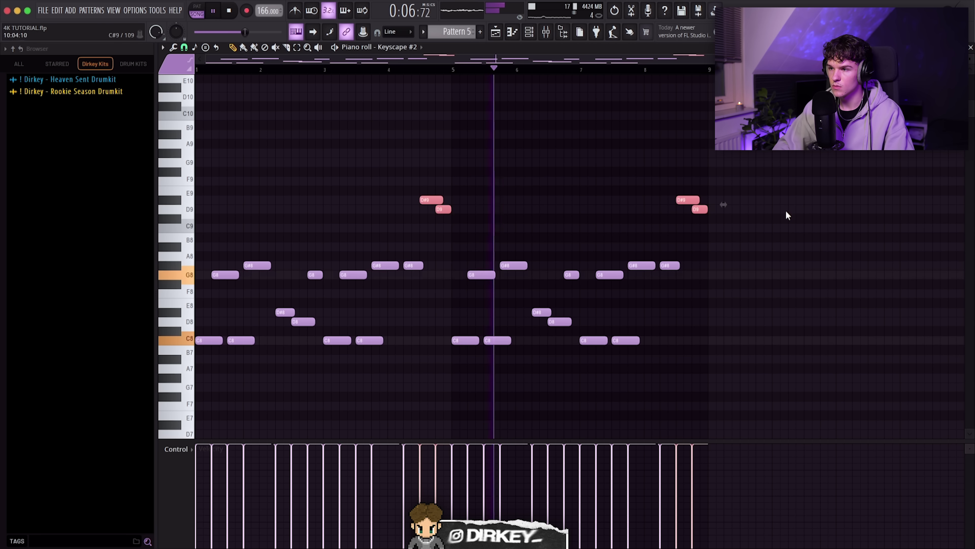
# Transpose the D#9 and D9 notes at the ends of bars 4 and 8 down one octave
pyautogui.press('super+Down')
pyautogui.click(719, 209)
pyautogui.rightClick(720, 210)
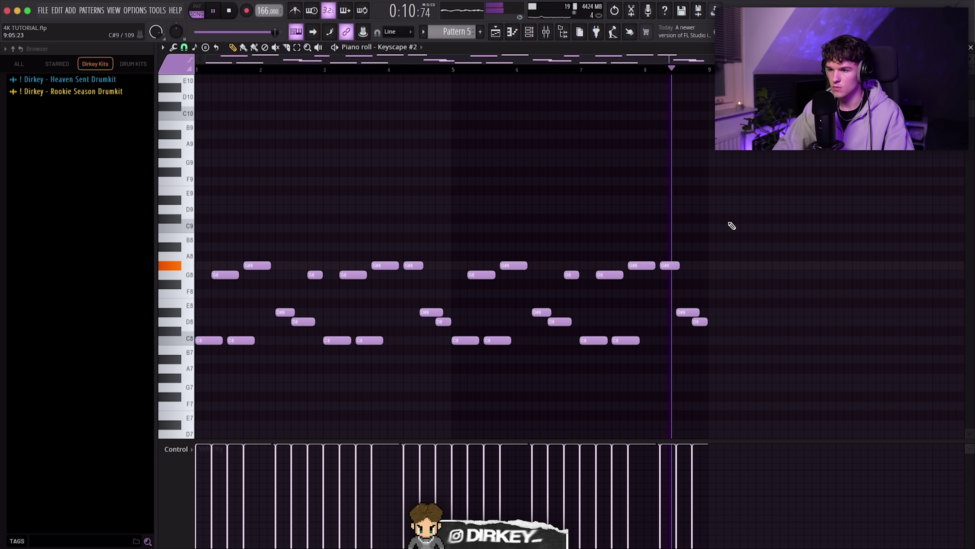
# Vary the melody notes' velocities and lower the G#8 note in bar 4 to F8
pyautogui.press('space')
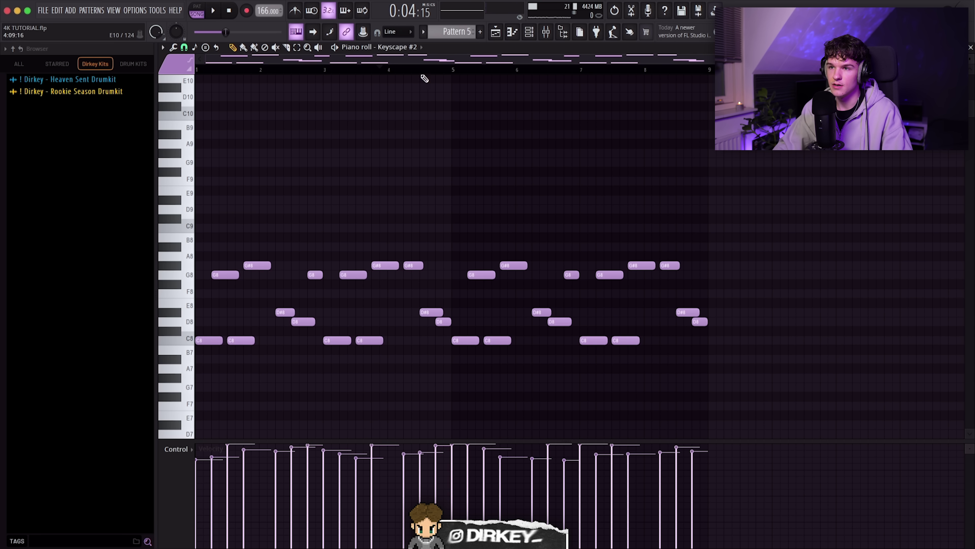
pyautogui.scroll(3, 424, 79)
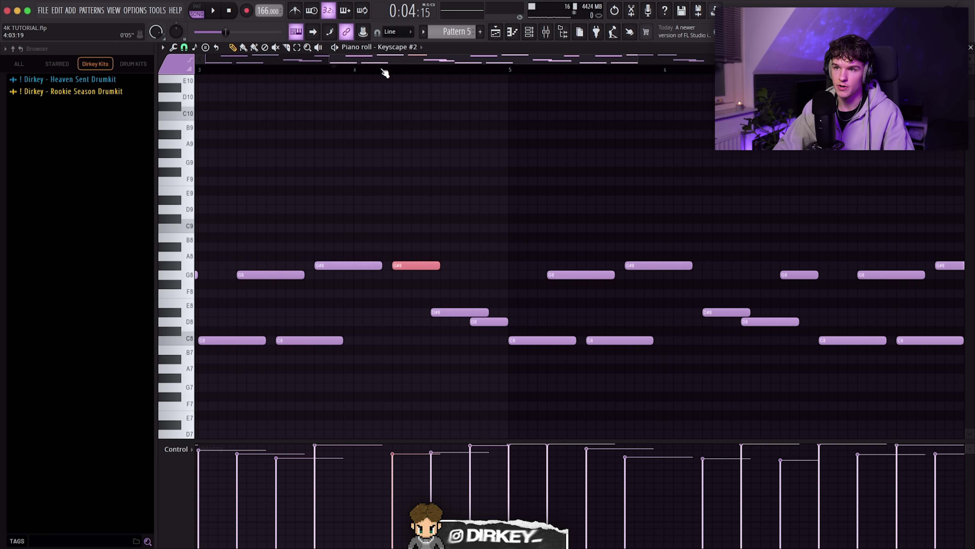
pyautogui.scroll(-3, 385, 72)
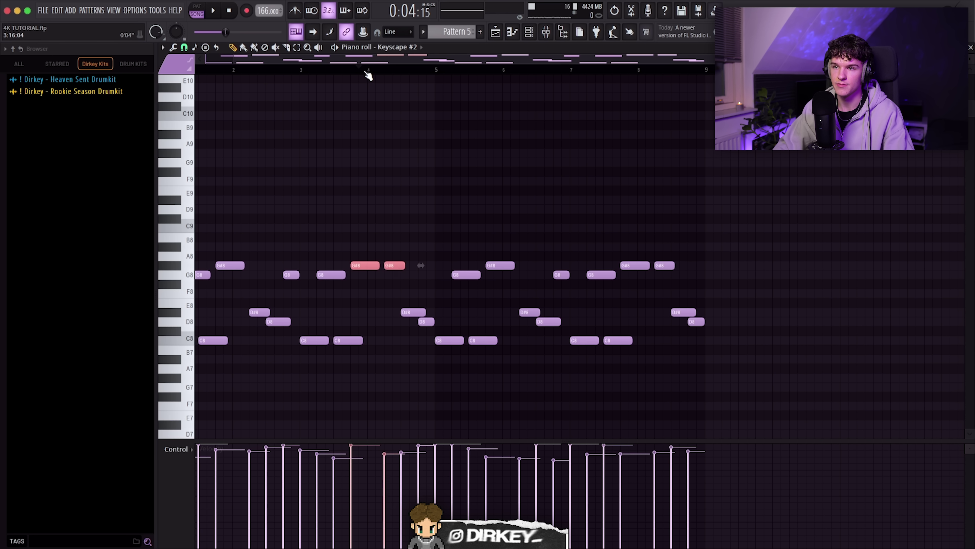
pyautogui.scroll(3, 368, 75)
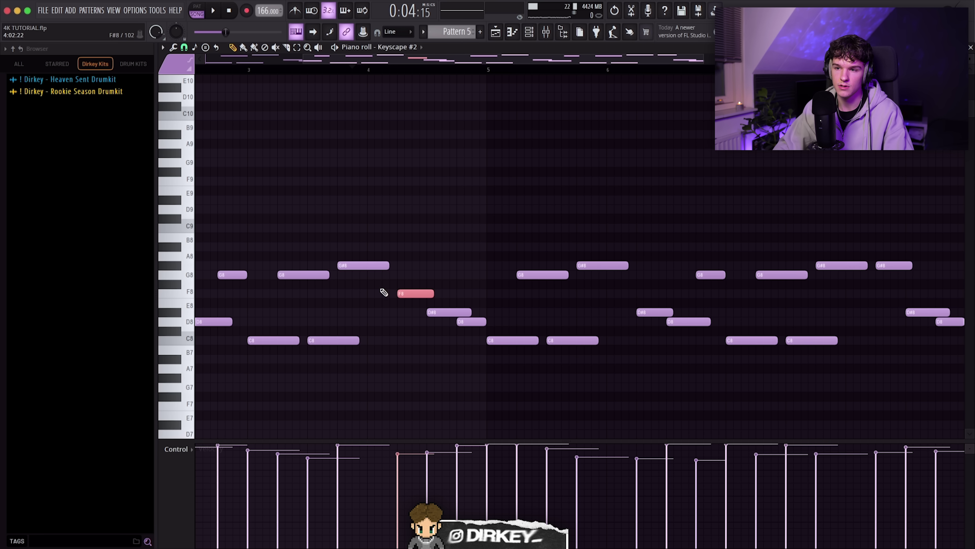
pyautogui.scroll(-3, 397, 76)
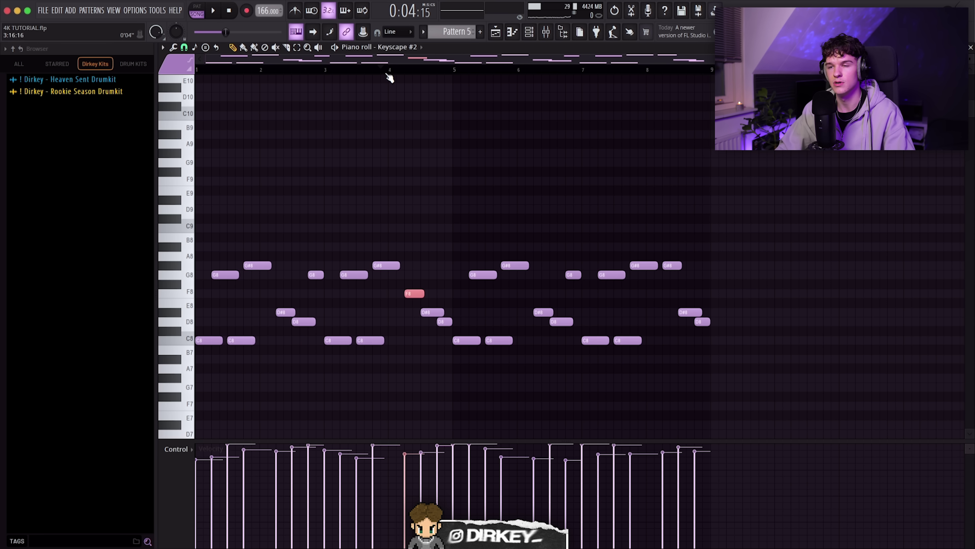
# Replace the melody's notes in bars 5 to 8 with a duplicate of the first four bars
pyautogui.press('space')
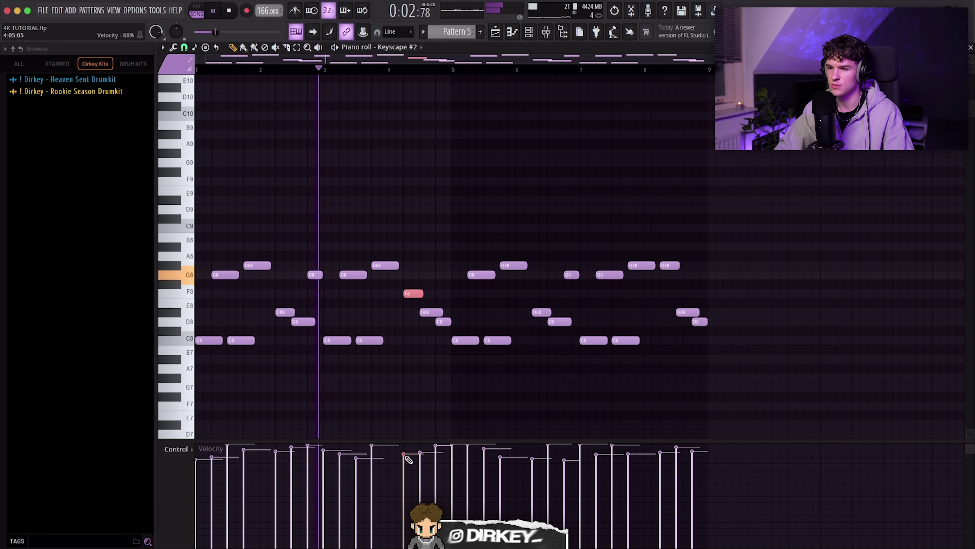
pyautogui.moveTo(771, 224); pyautogui.dragTo(450, 387)
pyautogui.press('Delete')
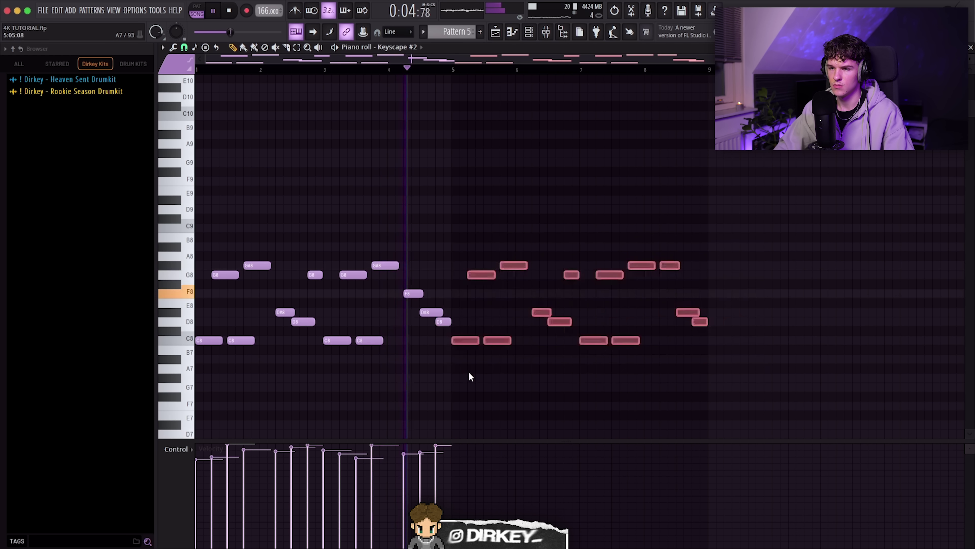
pyautogui.hotkey('ctrl', 'b')
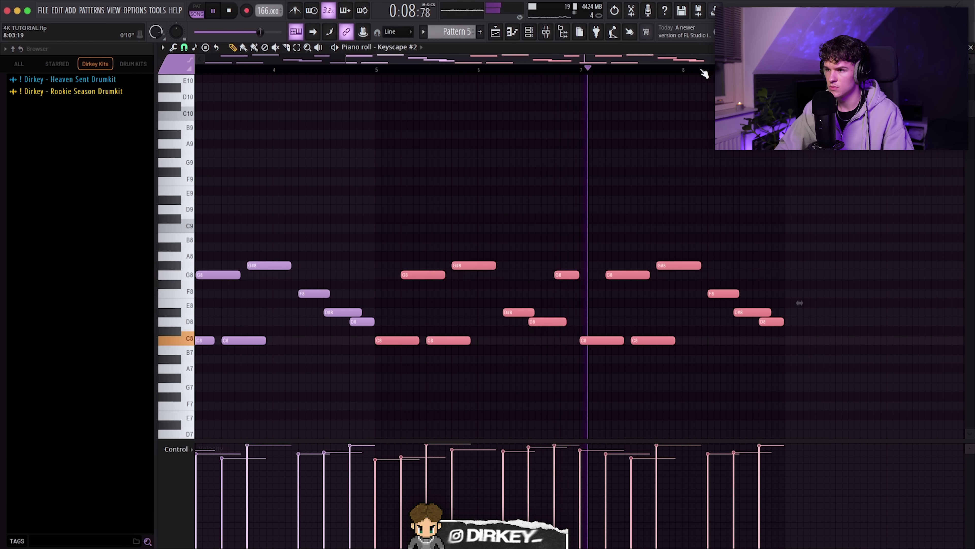
pyautogui.scroll(-3, 701, 71)
pyautogui.click(537, 146)
pyautogui.rightClick(538, 145)
pyautogui.press('space')
# Add Fruity Parametric EQ 2 to the Keyscape #2 mixer track with a 131 Hz high pass and a 6.1 dB boost at 7298 Hz
pyautogui.press('F9')
pyautogui.click(271, 129)
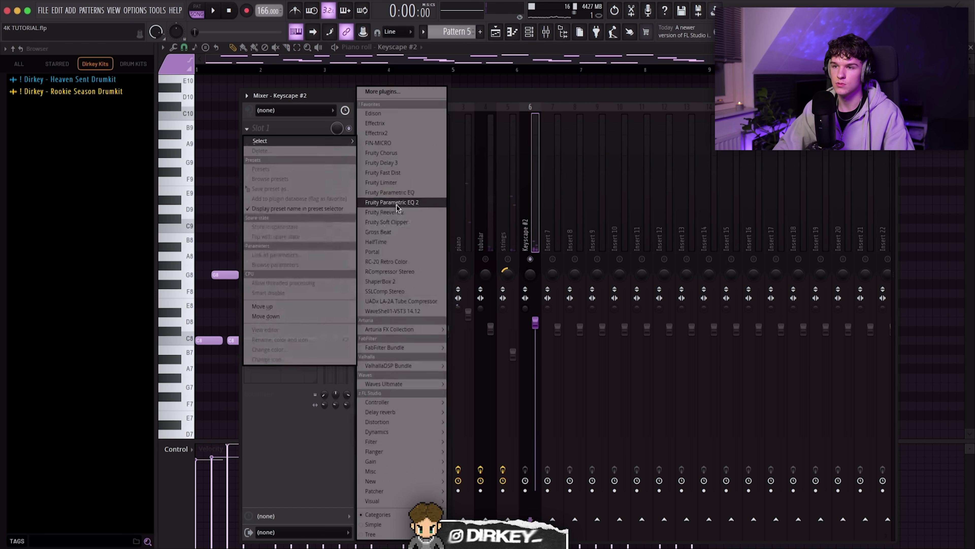
pyautogui.click(408, 207)
pyautogui.moveTo(311, 306); pyautogui.dragTo(338, 306)
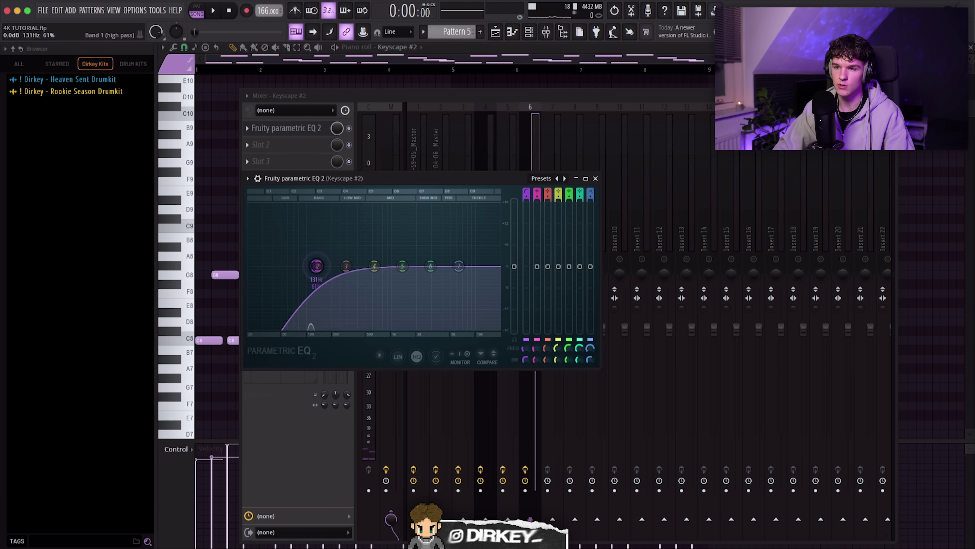
pyautogui.press('space')
pyautogui.moveTo(431, 265); pyautogui.dragTo(464, 244)
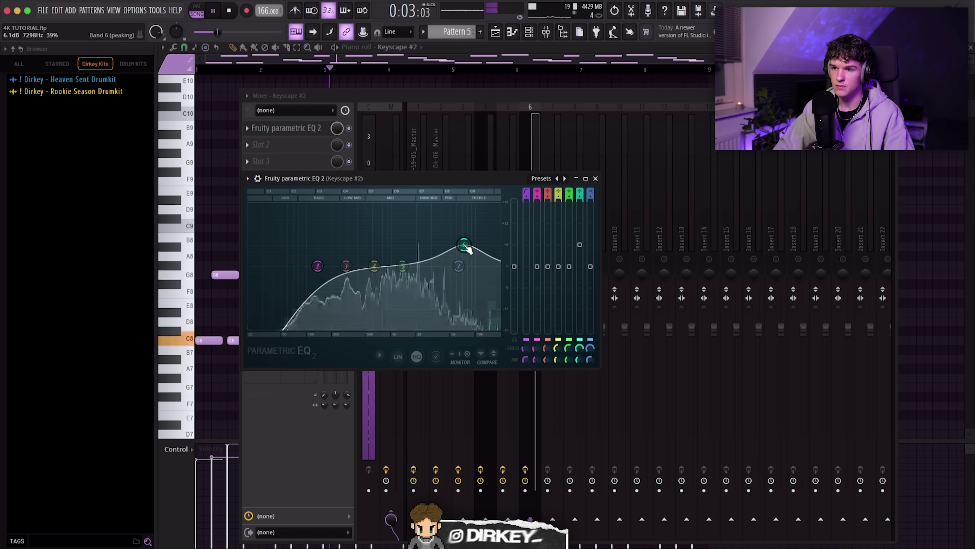
# Pan the Keyscape #2 mixer track to the right and audition it with the strings
pyautogui.press('space')
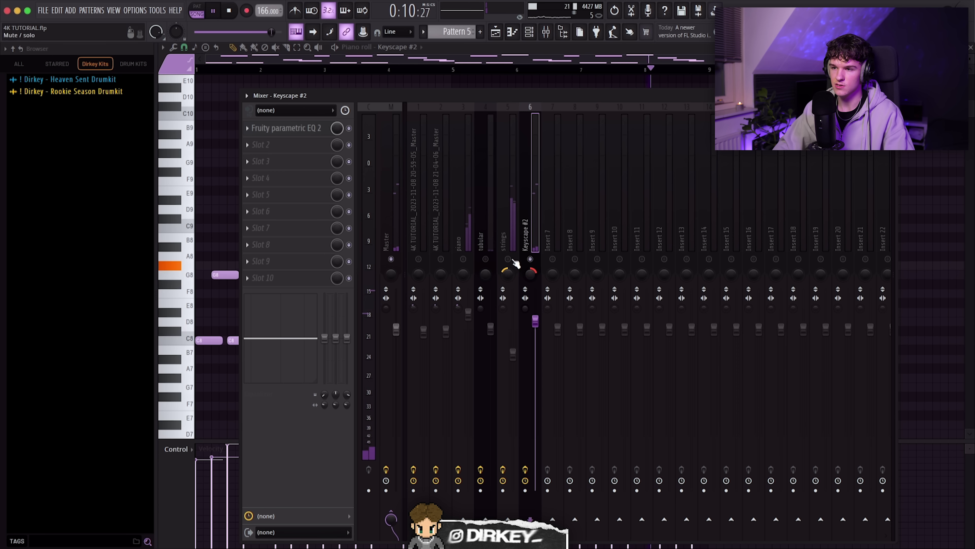
pyautogui.press('space')
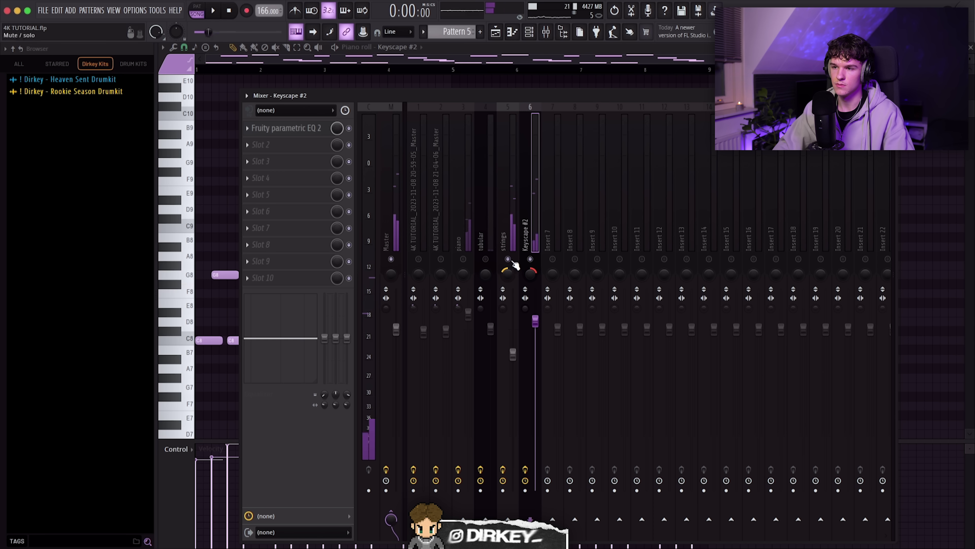
pyautogui.press('space')
pyautogui.moveTo(531, 276); pyautogui.dragTo(508, 278)
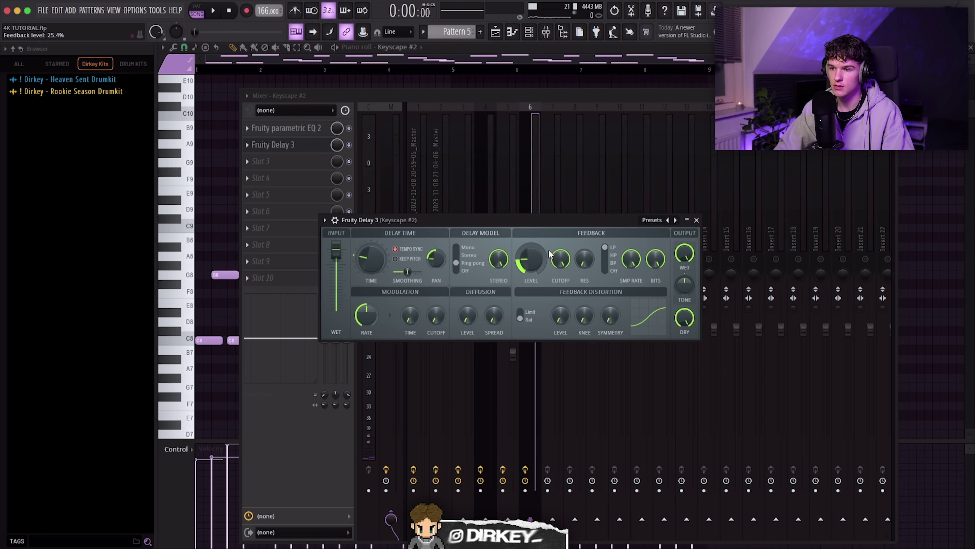
# Set Fruity Delay 3 on the Keyscape #2 track to a 33.2% feedback level and a lower wet output during playback
pyautogui.press('space')
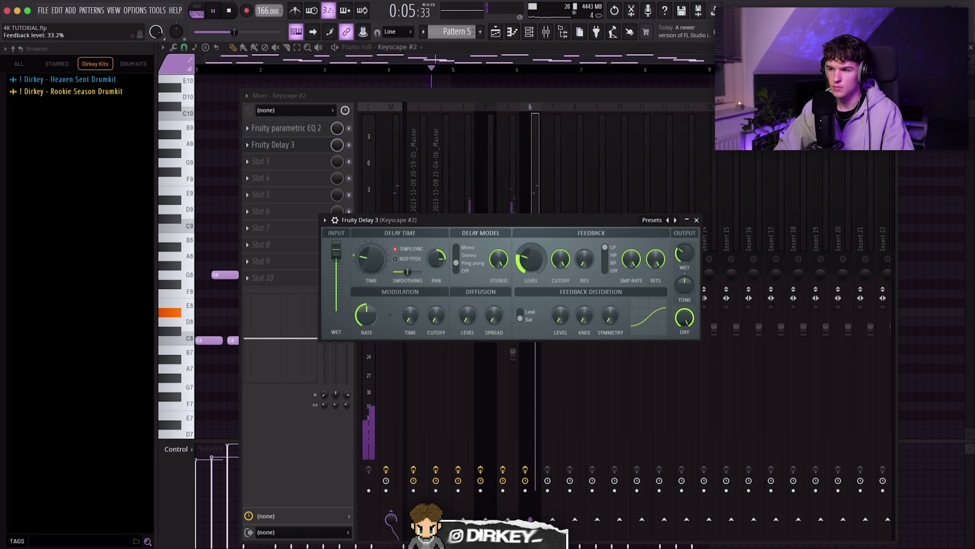
pyautogui.click(429, 235)
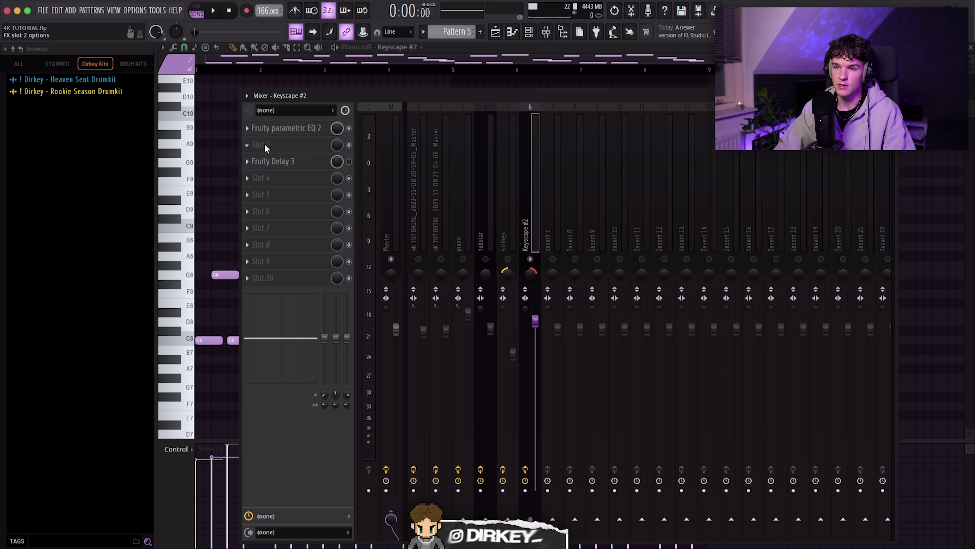
# Add the CLA-76 Stereo compressor to slot 2 of the Keyscape #2 track and adjust its output with the Bluey revision during playback
pyautogui.click(265, 147)
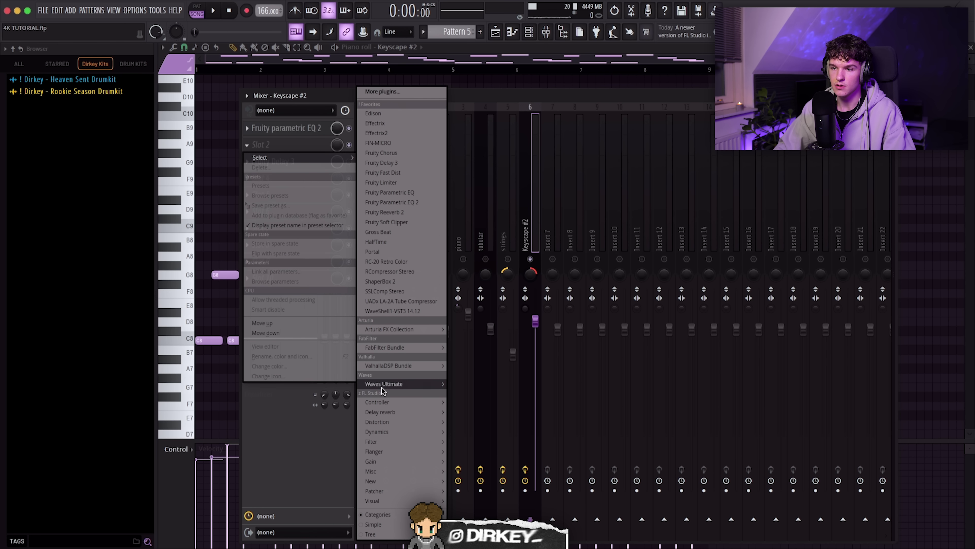
pyautogui.moveTo(381, 385)
pyautogui.click(473, 403)
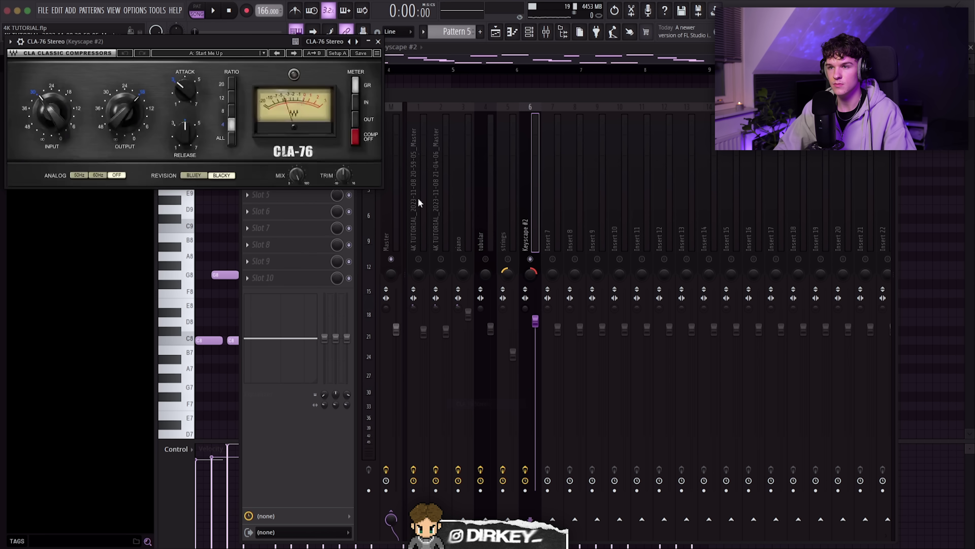
pyautogui.moveTo(210, 40); pyautogui.dragTo(439, 140)
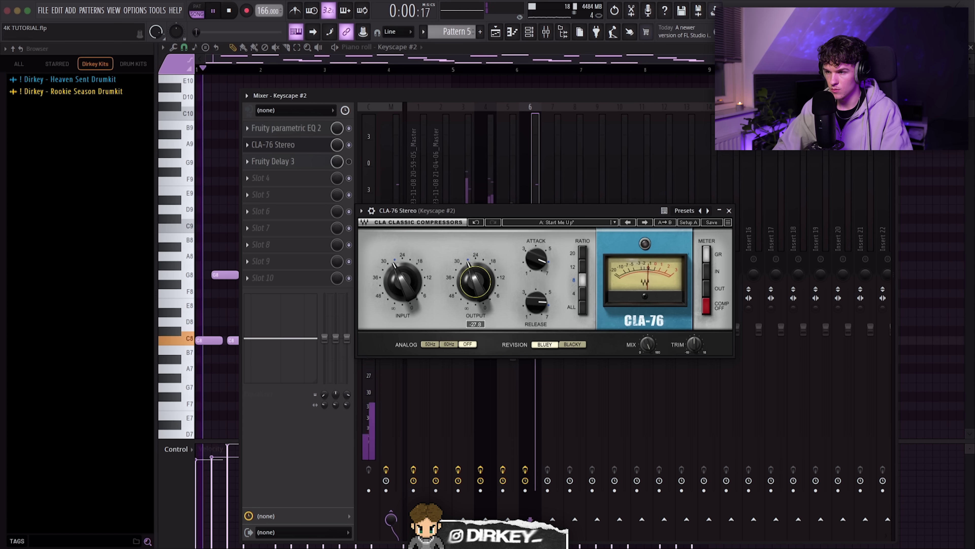
pyautogui.moveTo(474, 285); pyautogui.dragTo(475, 278)
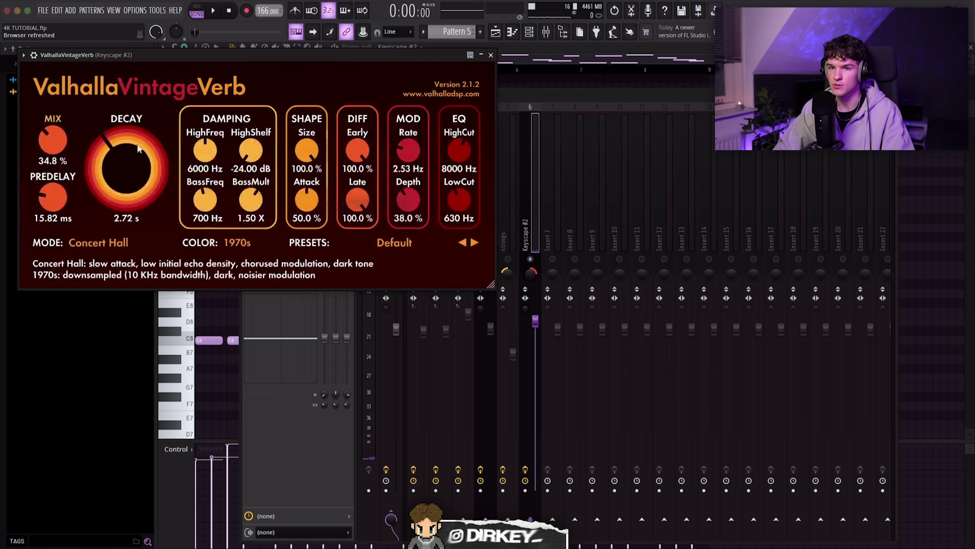
# Adjust the mix and decay of ValhallaVintageVerb on the Keyscape #2 track and audition the melody together with the strings
pyautogui.moveTo(54, 143); pyautogui.dragTo(54, 135)
pyautogui.moveTo(139, 56); pyautogui.dragTo(252, 92)
pyautogui.moveTo(163, 172); pyautogui.dragTo(174, 255)
pyautogui.press('space')
pyautogui.press('Escape')
pyautogui.click(283, 178)
pyautogui.doubleClick(164, 179)
pyautogui.press('Escape')
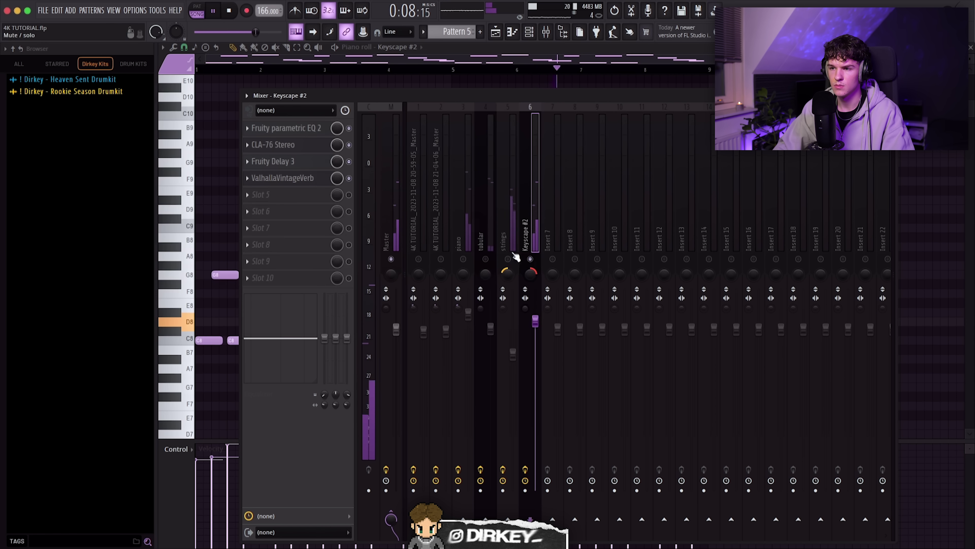
pyautogui.click(271, 182)
pyautogui.press('Escape')
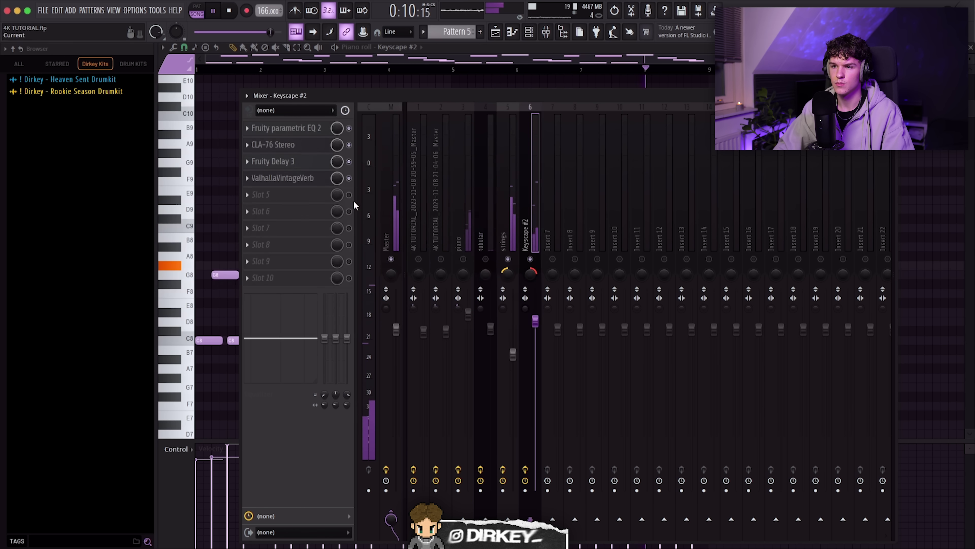
# Unmute the main loop's track in the playlist and play the arrangement with all layers
pyautogui.press('F9')
pyautogui.press('F5')
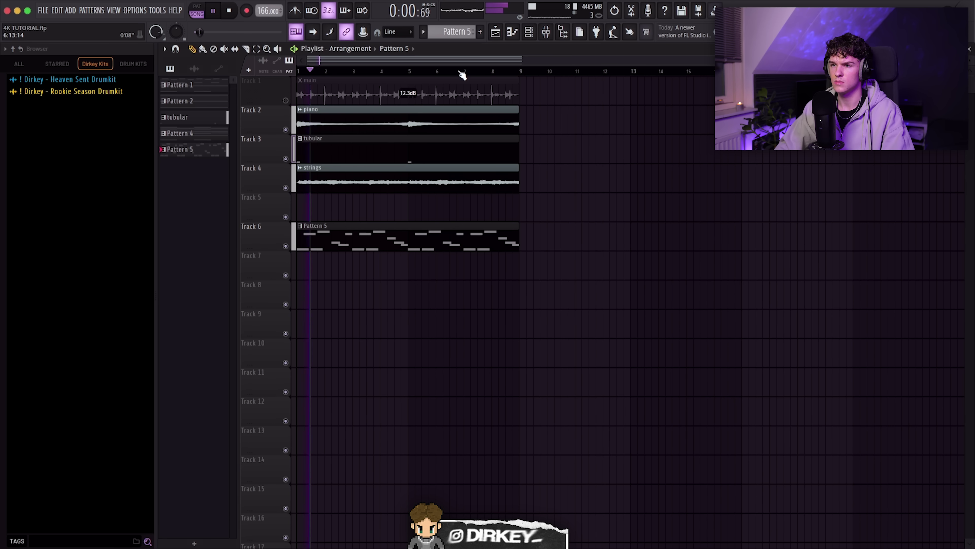
pyautogui.click(286, 100)
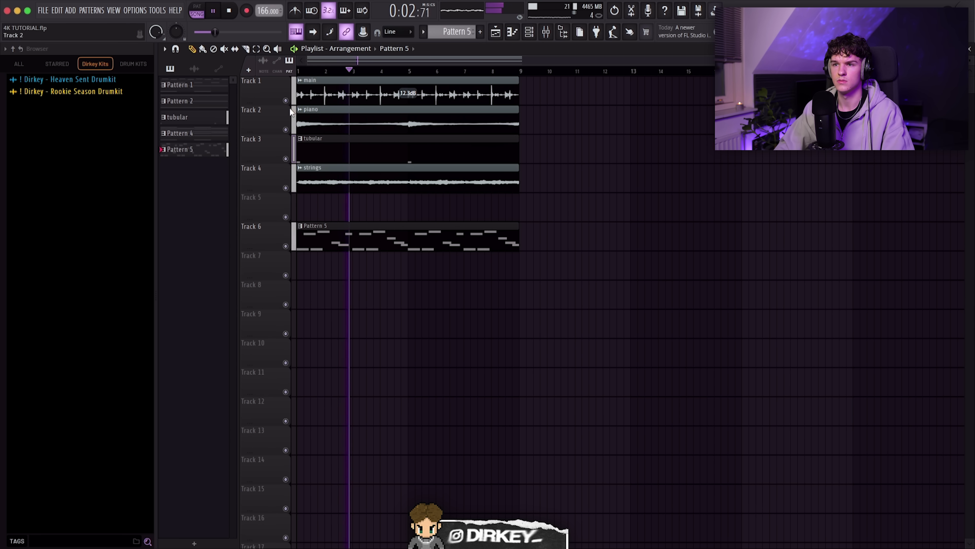
pyautogui.click(576, 159)
pyautogui.rightClick(577, 160)
pyautogui.scroll(5, 378, 71)
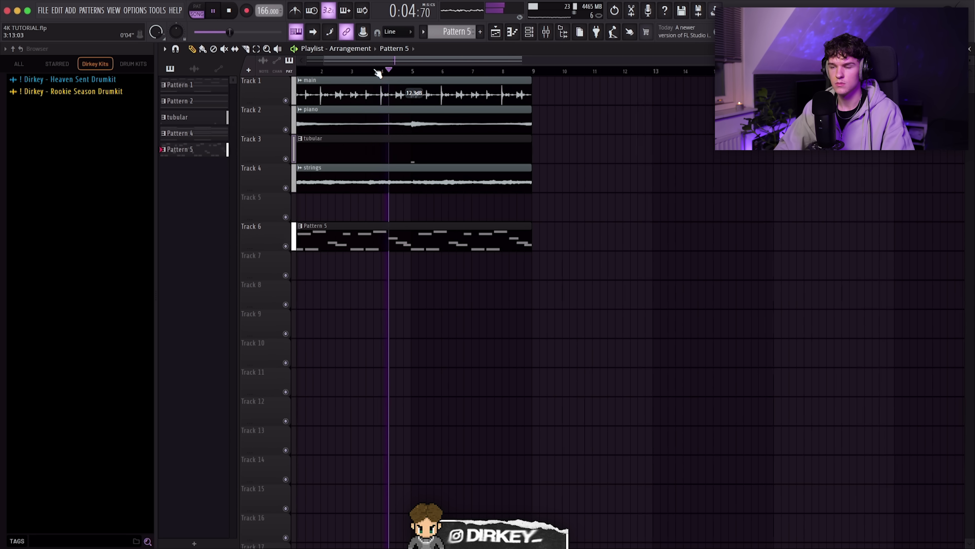
pyautogui.scroll(-2, 346, 70)
pyautogui.scroll(-1, 347, 74)
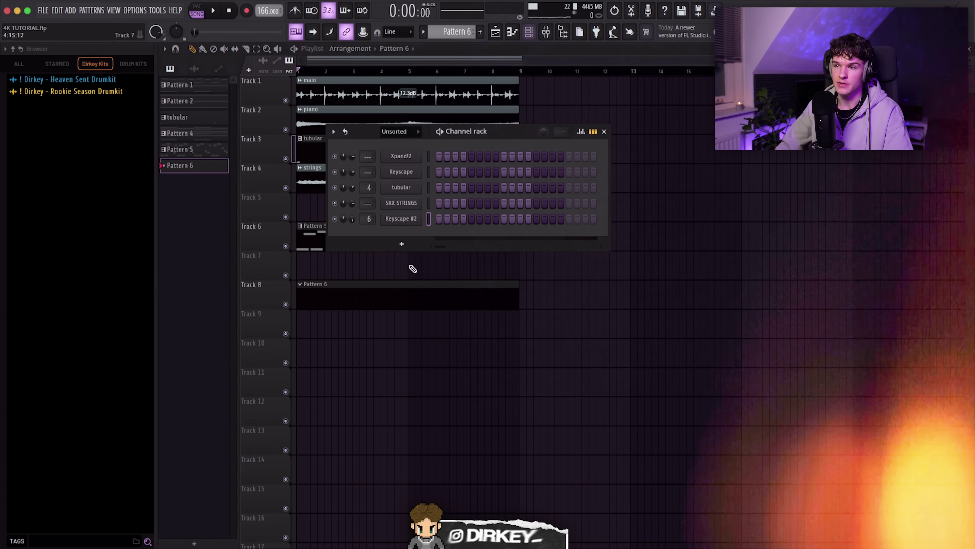
# Add Arcade as a new channel in Pattern 6 and filter the samplers of its Chopped line by Guitar
pyautogui.click(393, 246)
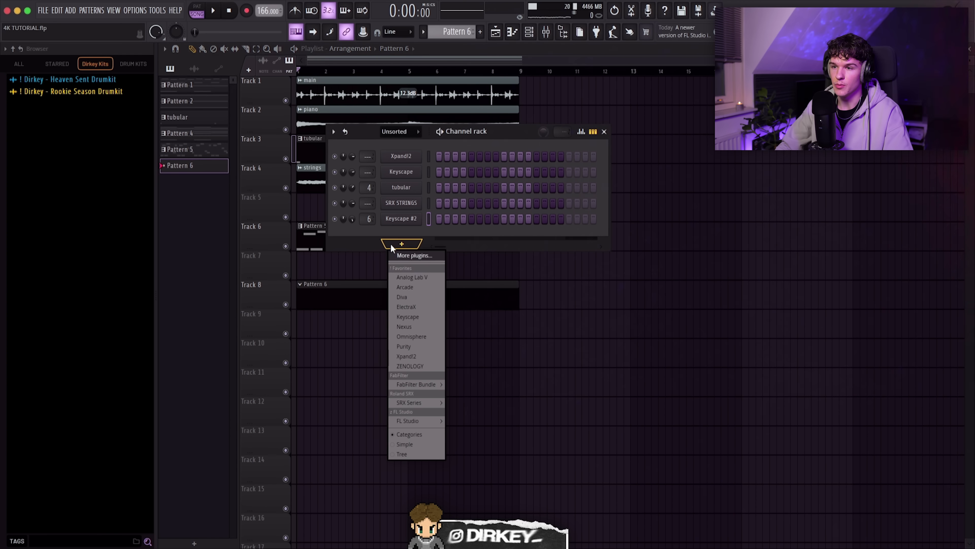
pyautogui.click(416, 286)
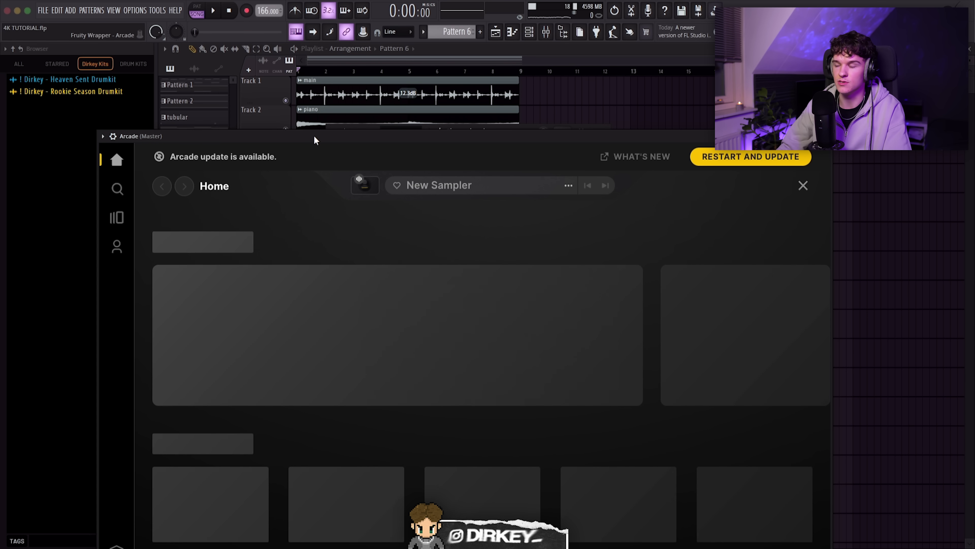
pyautogui.moveTo(315, 137); pyautogui.dragTo(308, 94)
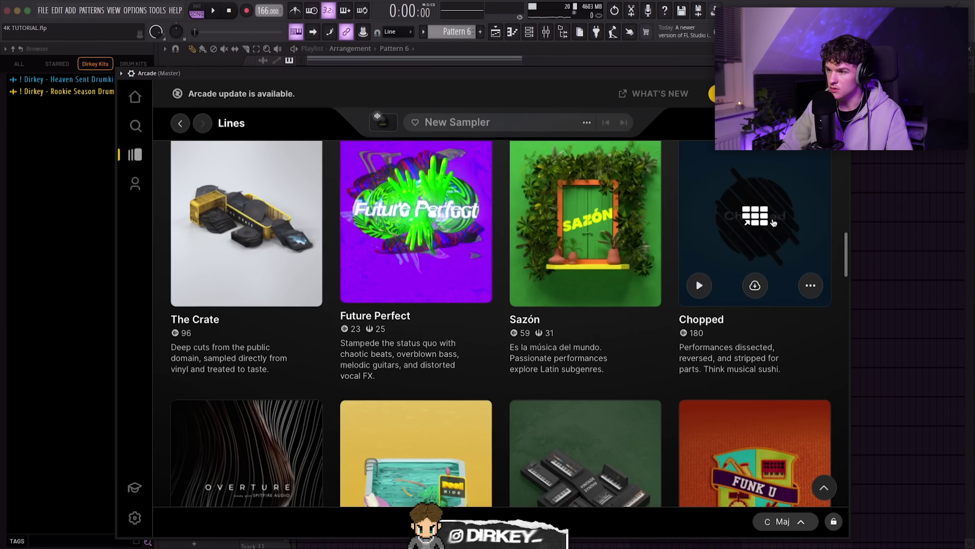
pyautogui.click(788, 262)
pyautogui.moveTo(428, 76); pyautogui.dragTo(447, 51)
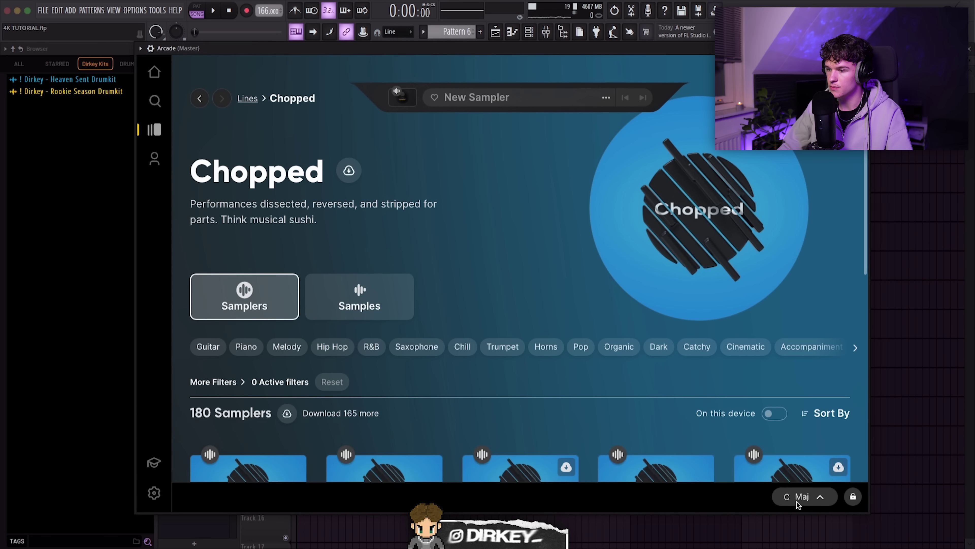
pyautogui.click(204, 352)
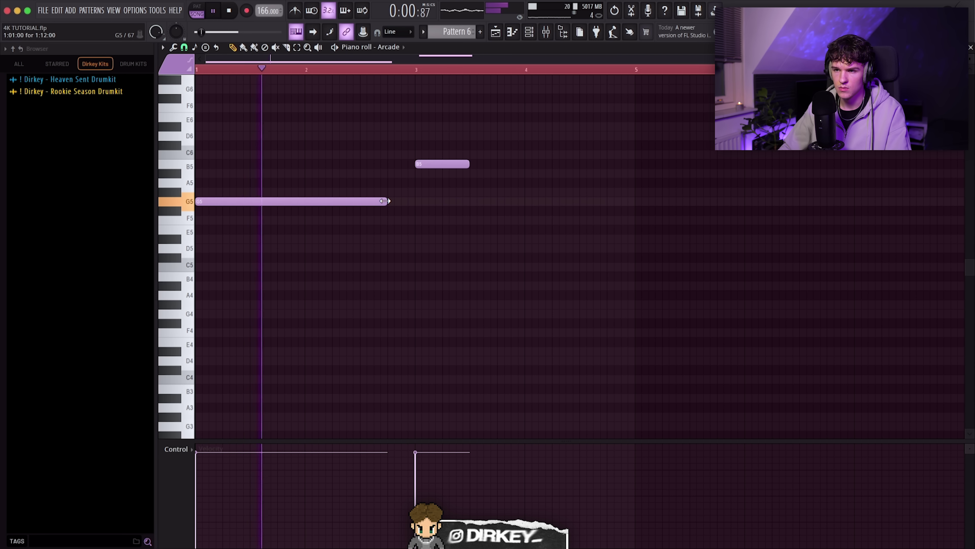
# Extend the Arcade G5 note to bar 3, move the second note down to A5 and lengthen it to bar 5
pyautogui.moveTo(385, 200); pyautogui.dragTo(414, 201)
pyautogui.moveTo(424, 164); pyautogui.dragTo(634, 187)
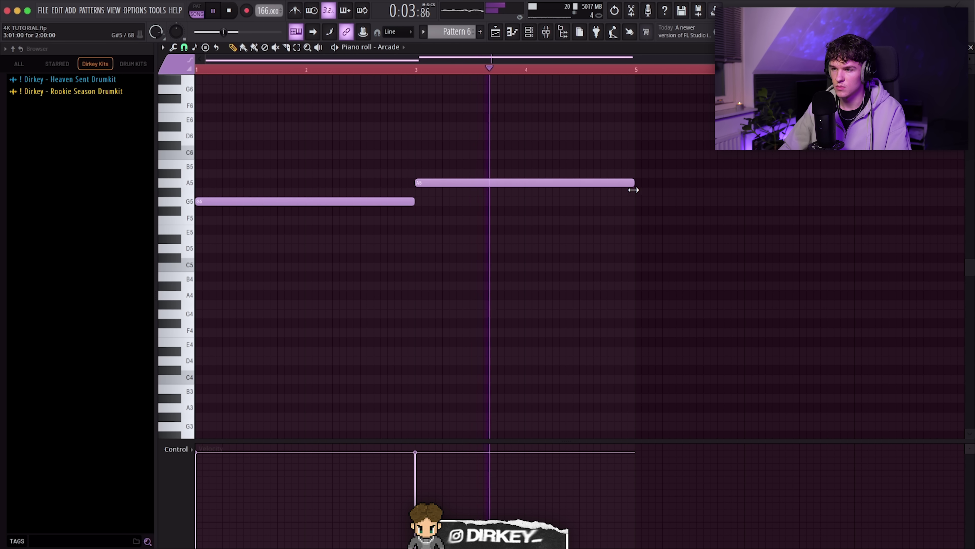
pyautogui.press('F5')
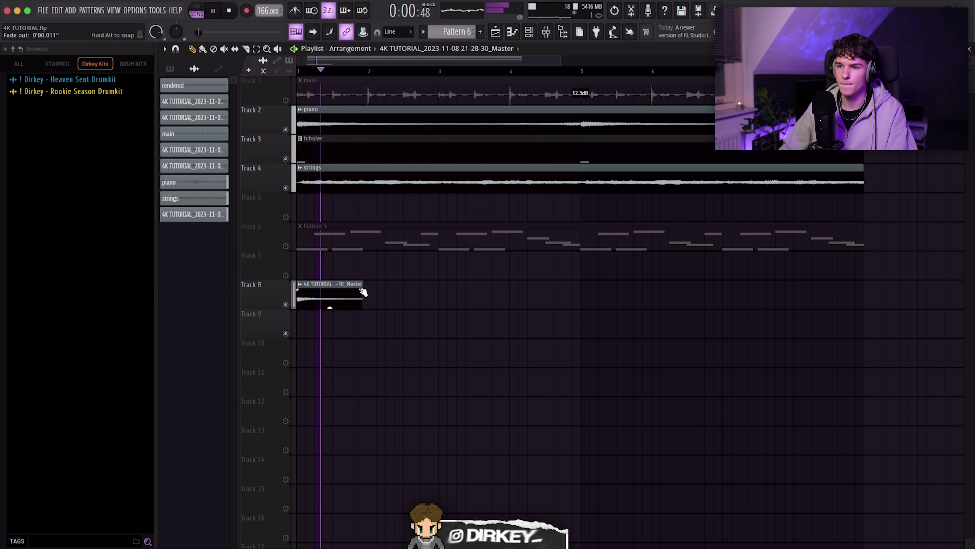
# Fade out the second half of the recorded audio clip on Track 8 and rename it guitar
pyautogui.moveTo(363, 292); pyautogui.dragTo(332, 291)
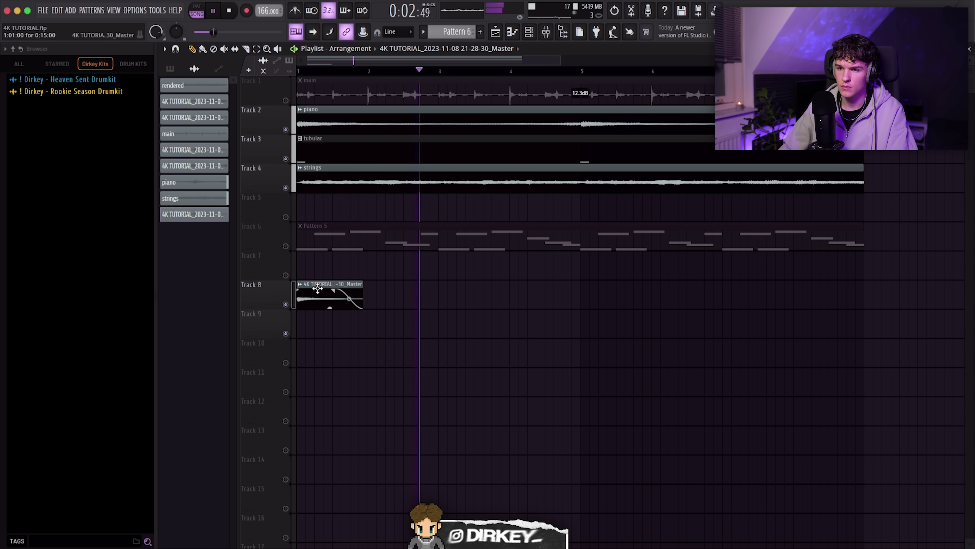
pyautogui.press('F2')
pyautogui.write('guitar')
pyautogui.press('Return')
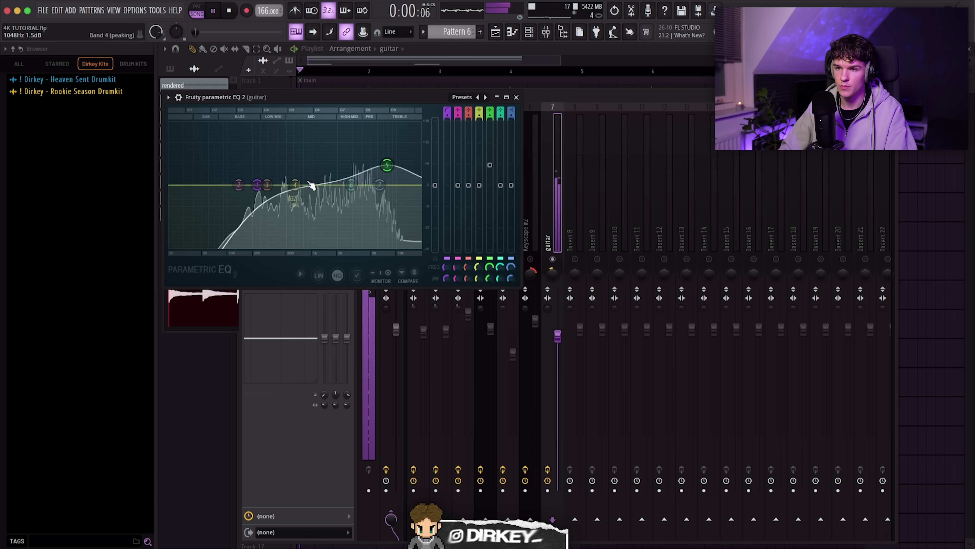
# Process the guitar track with a low-mid EQ boost, Fruity Delay 3 at 64.1% wet output and an adjusted ValhallaVintageVerb mix
pyautogui.moveTo(297, 186)
pyautogui.mouseDown()
pyautogui.moveTo(295, 165)
pyautogui.moveTo(291, 178)
pyautogui.mouseUp()
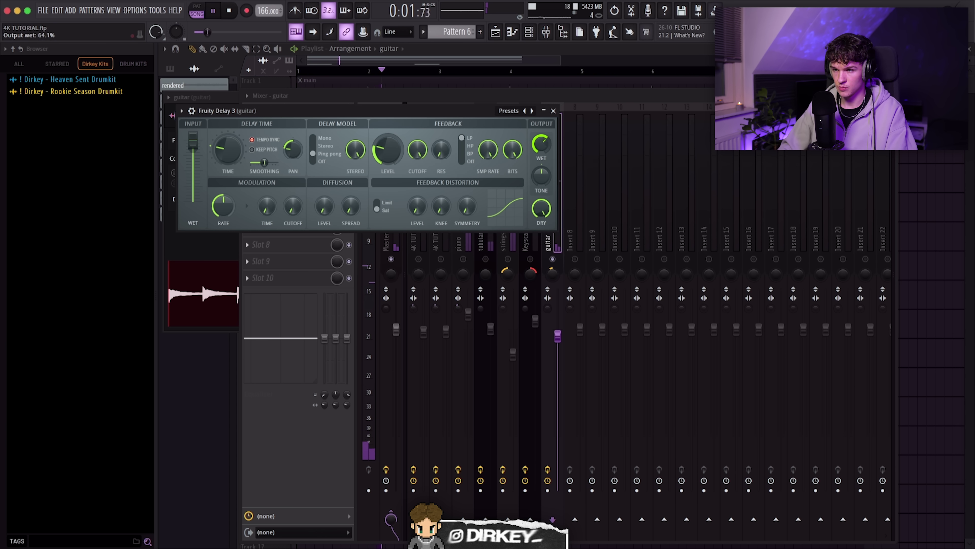
pyautogui.press('space')
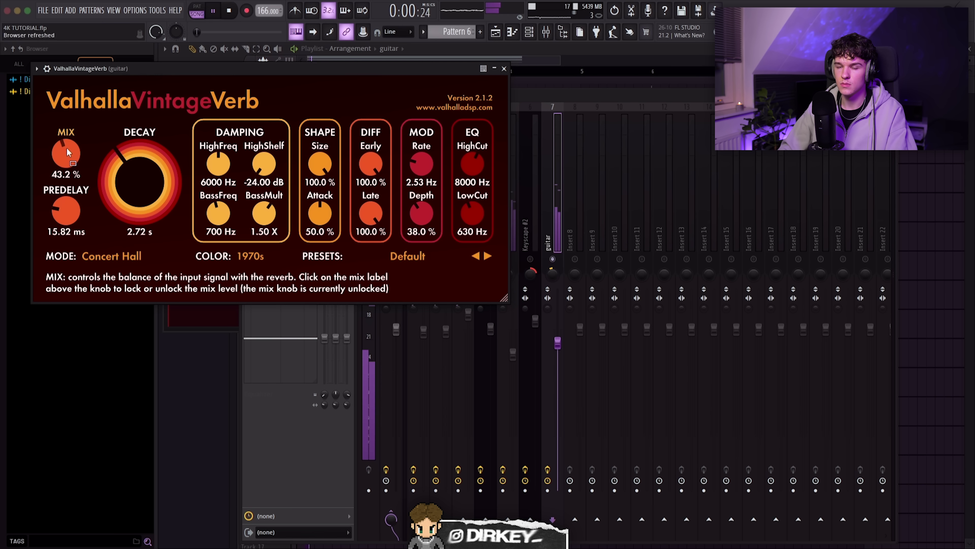
pyautogui.moveTo(67, 147); pyautogui.dragTo(67, 162)
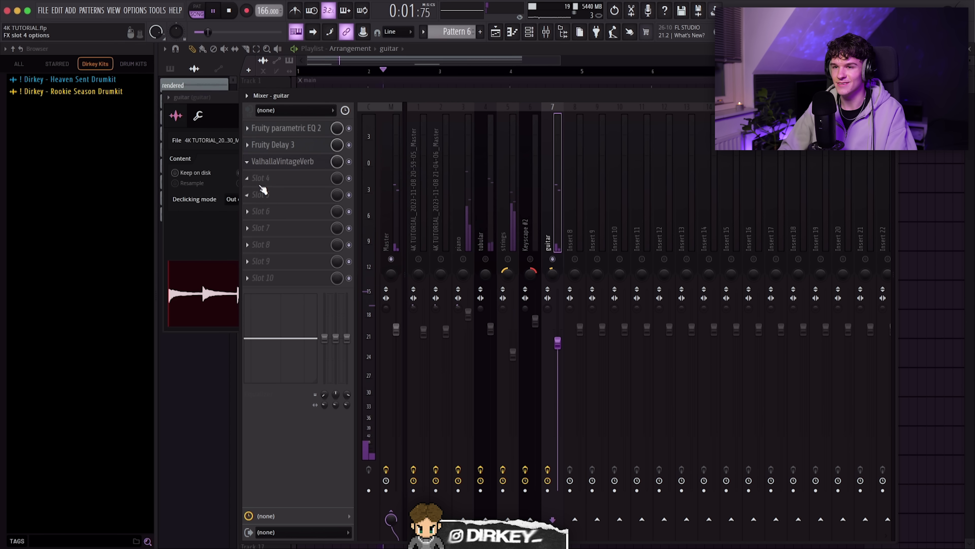
# Add Fruity Chorus ahead of the reverb on the guitar track, reduce its mix level and audition it
pyautogui.click(282, 179)
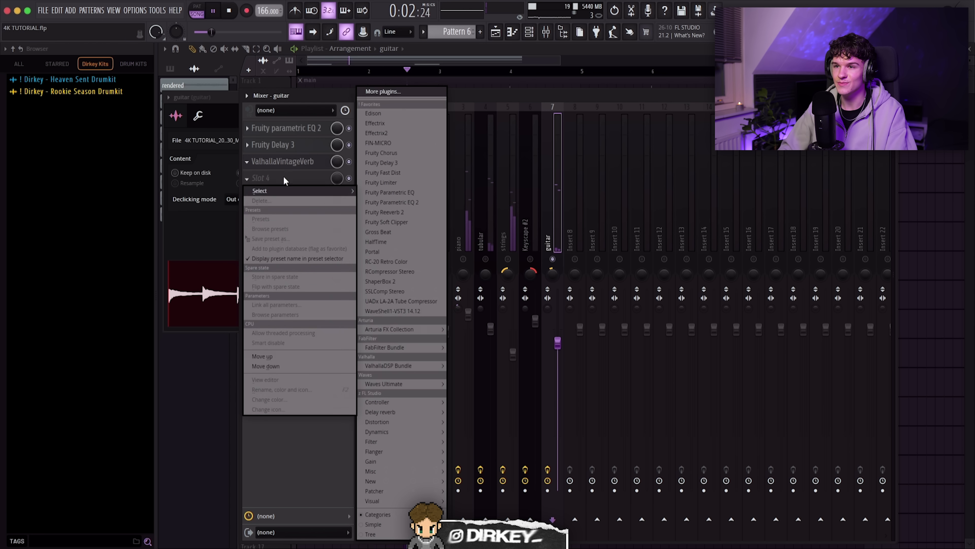
pyautogui.click(398, 162)
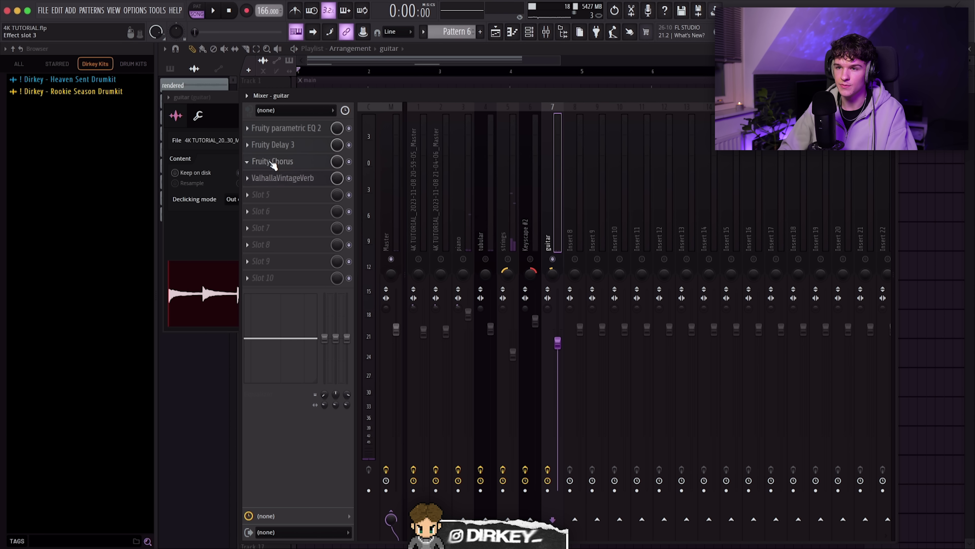
pyautogui.click(270, 162)
pyautogui.press('space')
pyautogui.press('Escape')
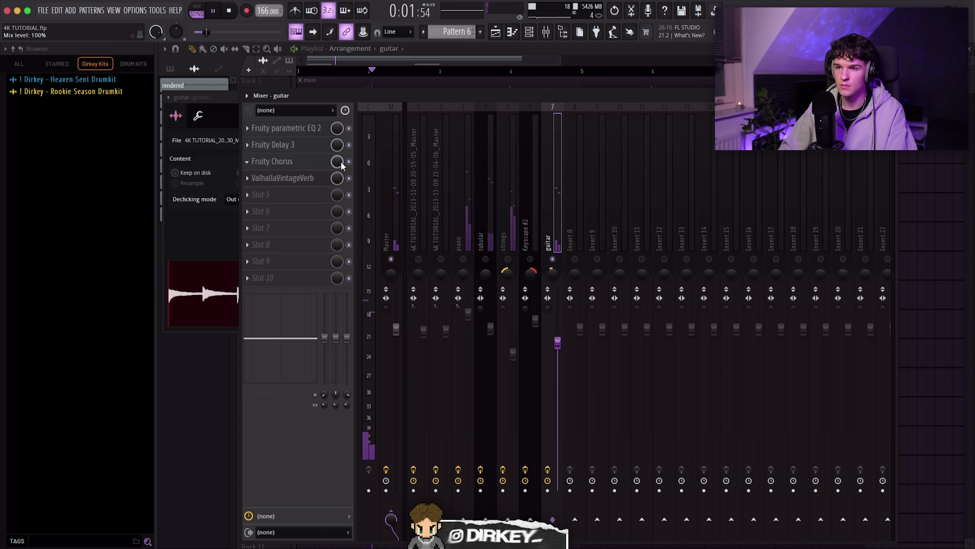
pyautogui.press('space')
pyautogui.press('space')
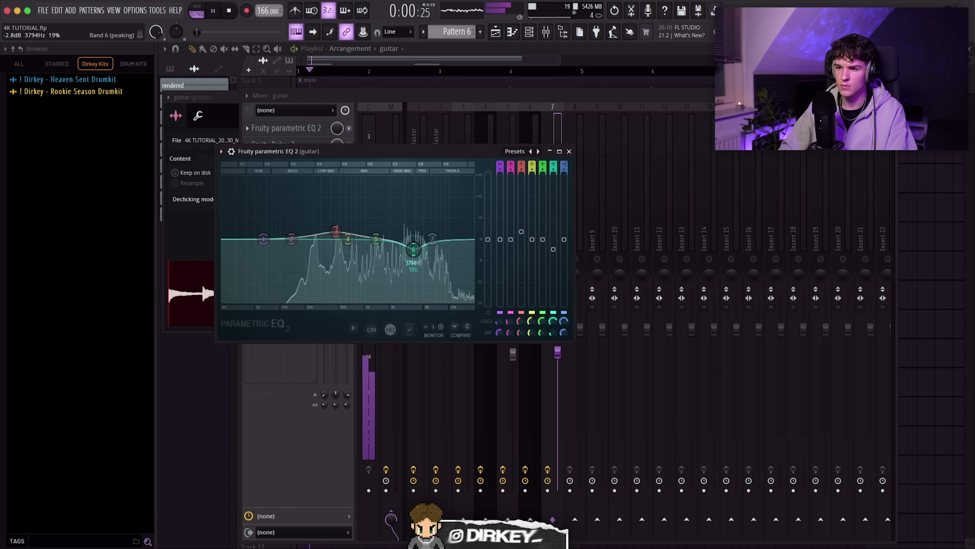
# Cut 2.8 dB at 3794 Hz in the guitar track's second Parametric EQ 2 and unmute the Pattern 5 melody track in the playlist
pyautogui.press('space')
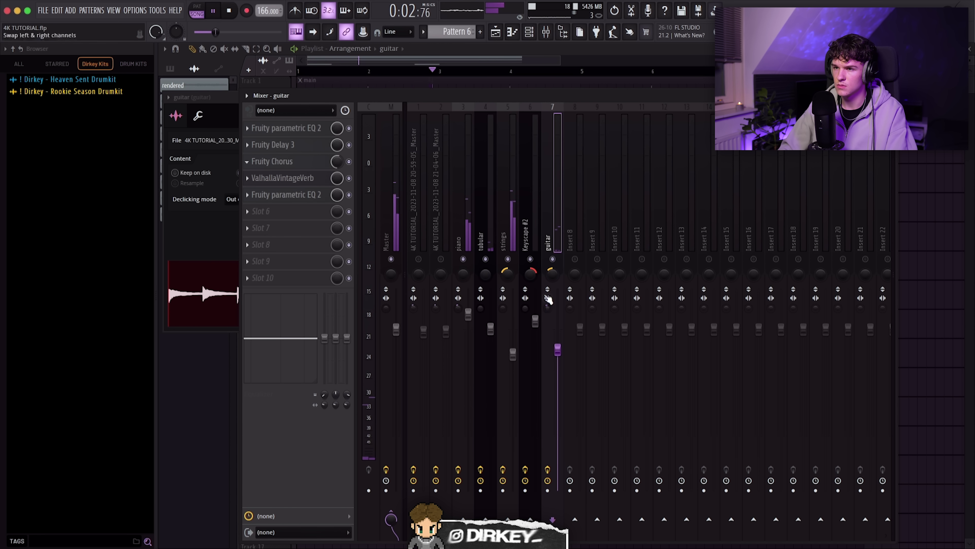
pyautogui.press('Escape')
pyautogui.press('Escape')
pyautogui.scroll(-4, 457, 72)
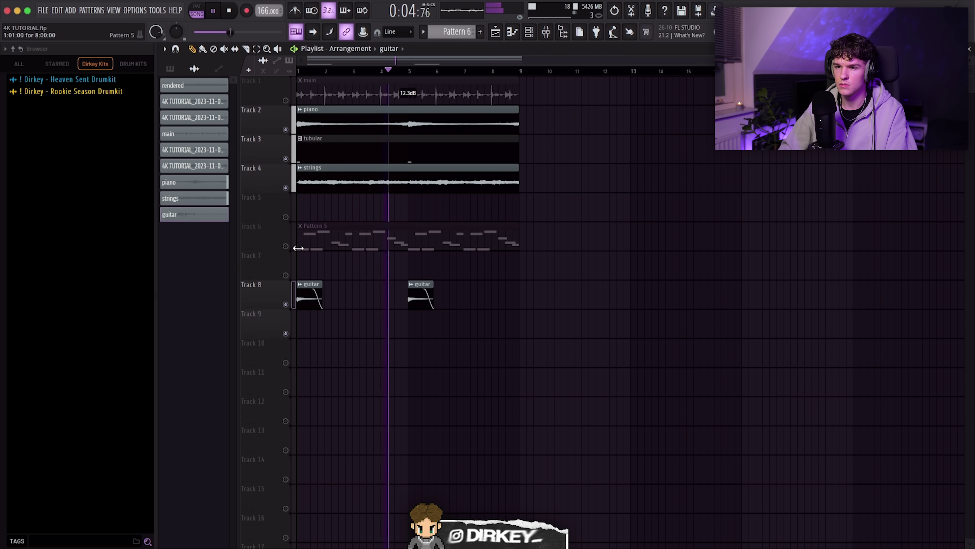
pyautogui.click(286, 246)
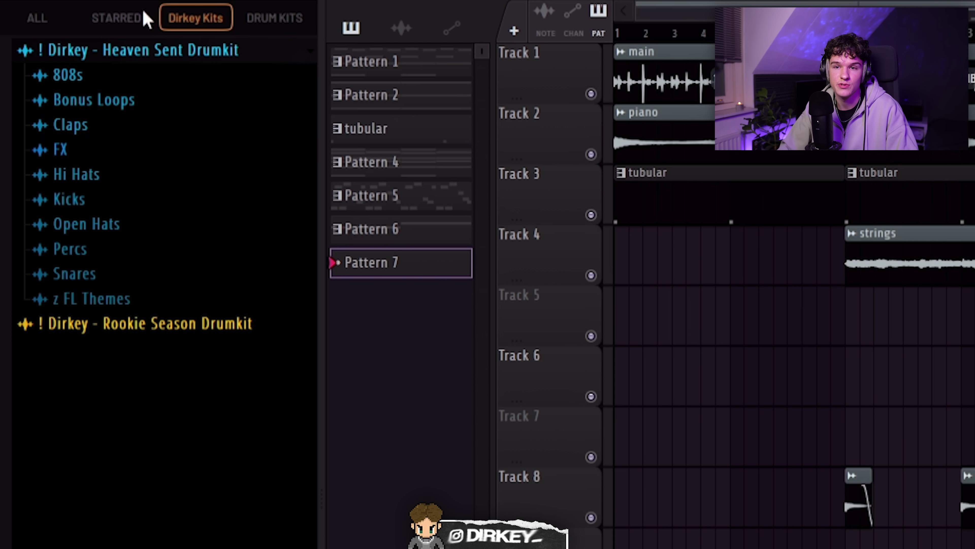
# Audition the hi-hats in the Heaven Sent Drumkit and load Hi Hat [ Two Tone ] as a new channel
pyautogui.click(161, 51)
pyautogui.click(169, 75)
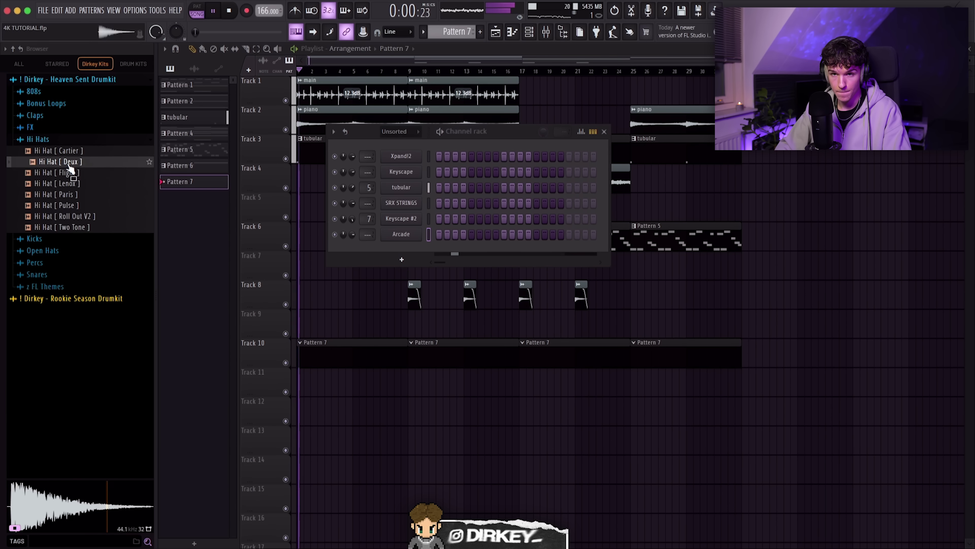
pyautogui.click(68, 152)
pyautogui.click(72, 186)
pyautogui.click(75, 196)
pyautogui.click(76, 218)
pyautogui.click(79, 228)
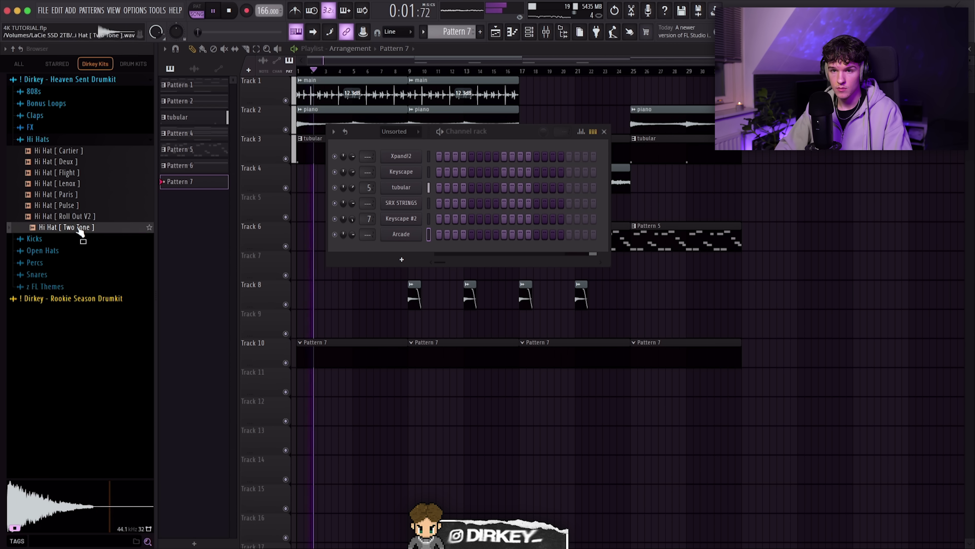
pyautogui.moveTo(299, 252); pyautogui.dragTo(414, 252)
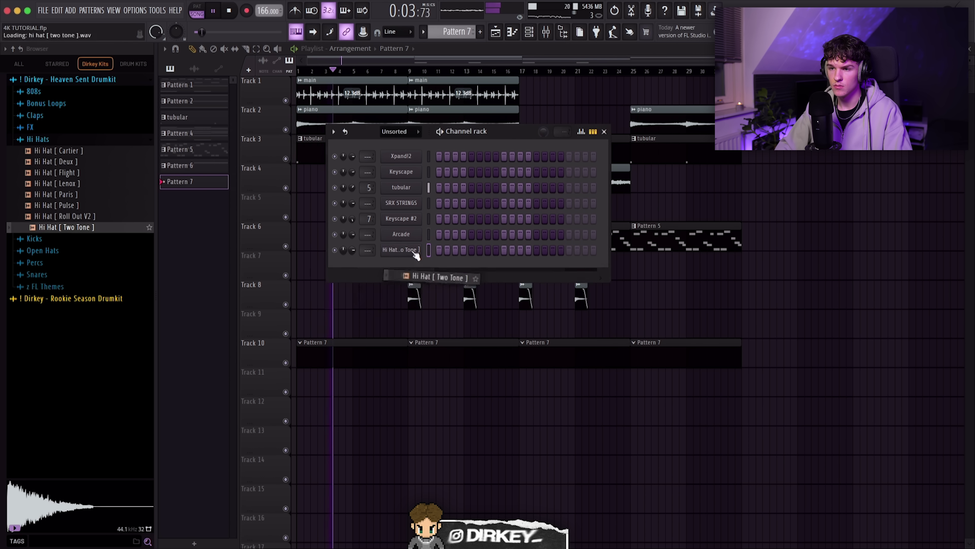
# Fill the Two Tone hi-hat channel with a hit every two steps and open its notes in the piano roll
pyautogui.rightClick(414, 251)
pyautogui.click(547, 283)
pyautogui.rightClick(404, 251)
pyautogui.click(449, 250)
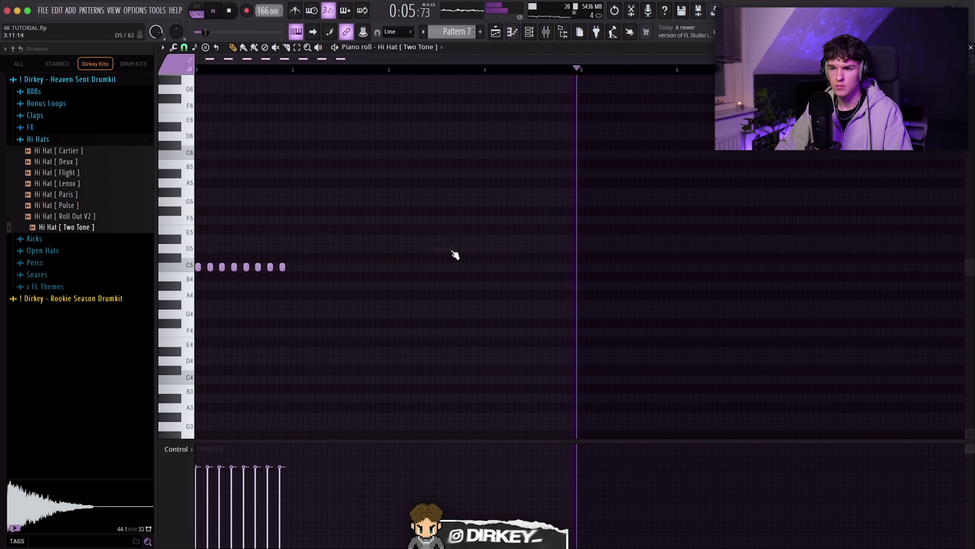
# Repeat the one-bar hi-hat pattern until it fills eight bars, deselect the notes and return to the Channel rack
pyautogui.press('super+a')
pyautogui.press('super+b')
pyautogui.press('super+b')
pyautogui.press('super+b')
pyautogui.press('super+b')
pyautogui.press('super+b')
pyautogui.press('super+b')
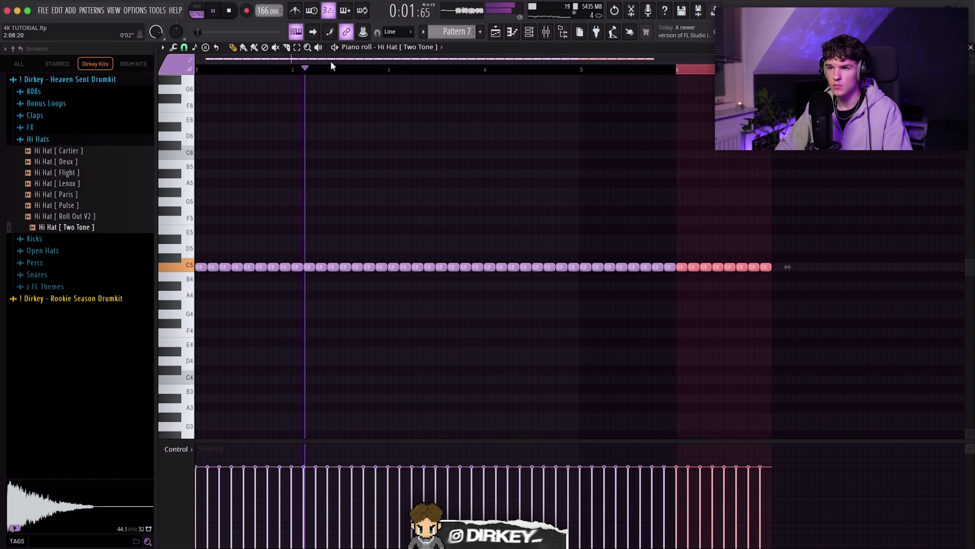
pyautogui.scroll(-2, 334, 70)
pyautogui.press('super+b')
pyautogui.press('super+d')
pyautogui.click(529, 32)
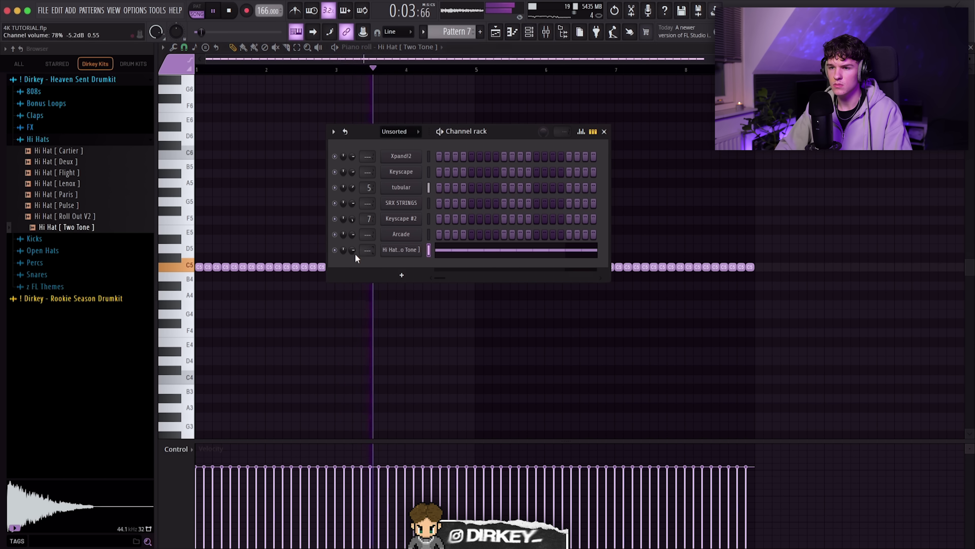
# Audition the snares in the Heaven Sent Drumkit, load Snare [ Metropolis ] as a new channel and open its notes in the piano roll
pyautogui.click(56, 283)
pyautogui.click(38, 187)
pyautogui.click(70, 265)
pyautogui.click(72, 298)
pyautogui.click(72, 320)
pyautogui.click(74, 308)
pyautogui.click(73, 276)
pyautogui.click(72, 266)
pyautogui.moveTo(77, 265); pyautogui.dragTo(401, 269)
pyautogui.rightClick(402, 265)
pyautogui.click(426, 264)
# Place a snare hit on C5 in the middle of bar 1 and repeat it once per bar through bar 8
pyautogui.click(233, 267)
pyautogui.hotkey('ctrl', 'b')
pyautogui.hotkey('ctrl', 'b')
pyautogui.hotkey('ctrl', 'b')
pyautogui.hotkey('ctrl', 'b')
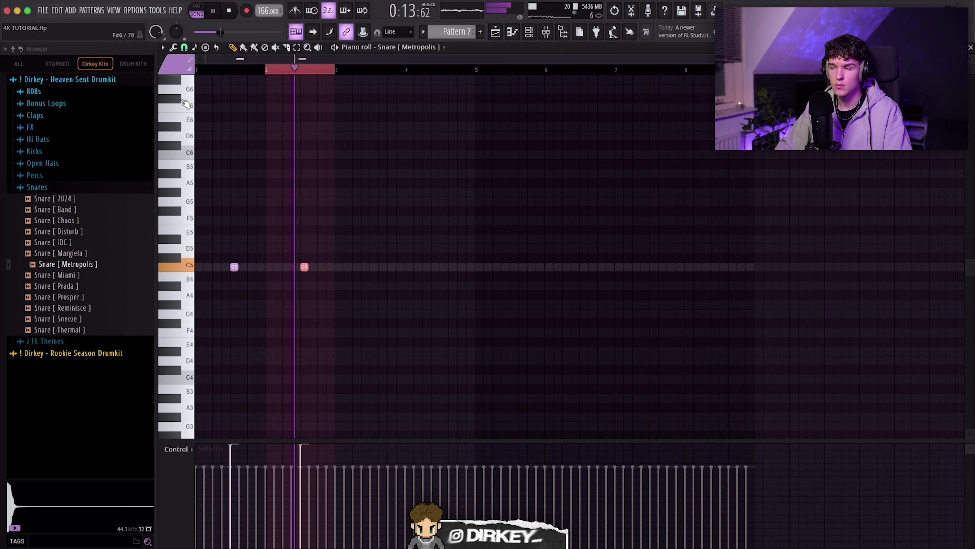
pyautogui.hotkey('ctrl', 'b')
pyautogui.hotkey('ctrl', 'b')
pyautogui.hotkey('ctrl', 'b')
pyautogui.hotkey('ctrl', 'd')
# Rename the Snare [ Metropolis ] channel snare and the Two Tone hi-hat channel hat
pyautogui.click(529, 32)
pyautogui.middleClick(388, 268)
pyautogui.write('snare')
pyautogui.press('Return')
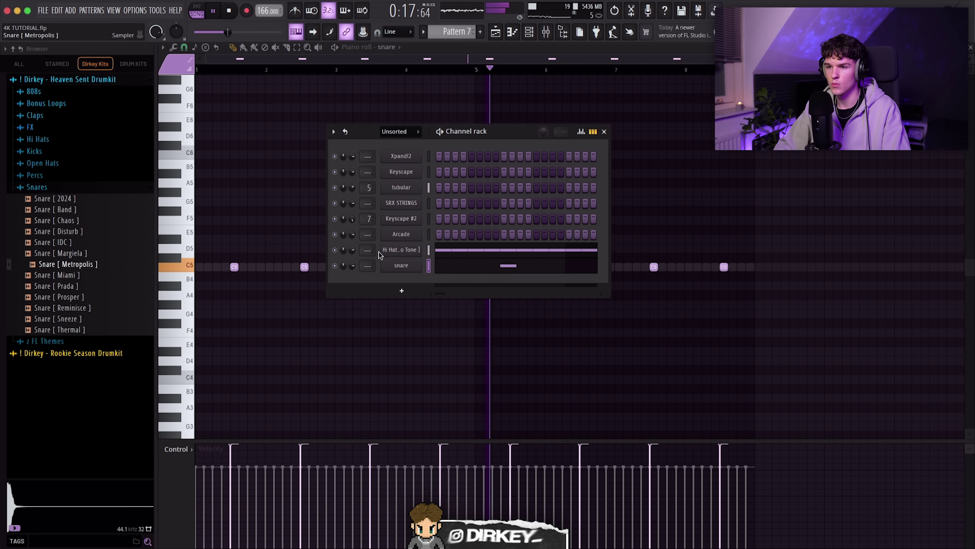
pyautogui.press('F2')
pyautogui.write('hat')
pyautogui.press('Return')
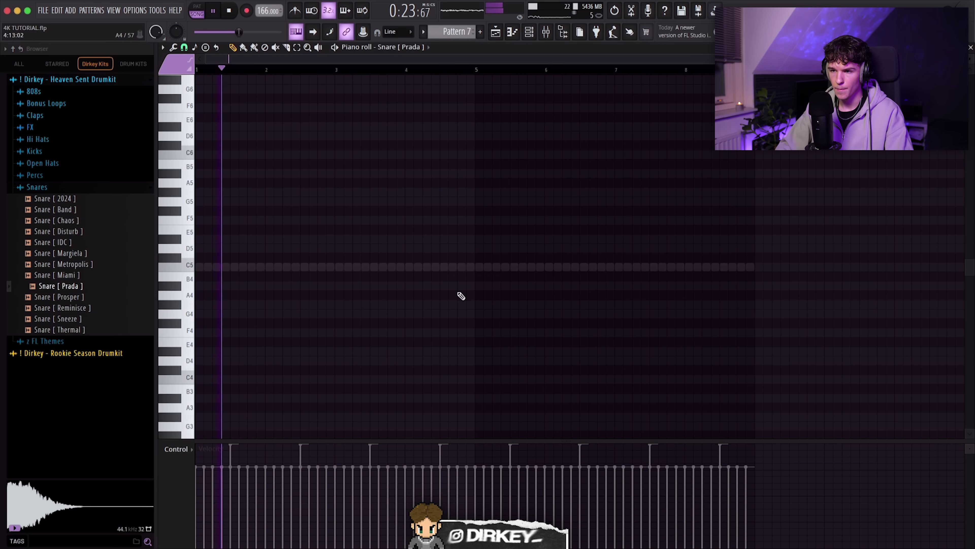
# Place three consecutive Snare [ Prada ] hits on G#4 at the end of bar 4
pyautogui.click(456, 306)
pyautogui.rightClick(456, 307)
pyautogui.click(455, 307)
pyautogui.press('super+b')
pyautogui.press('super+b')
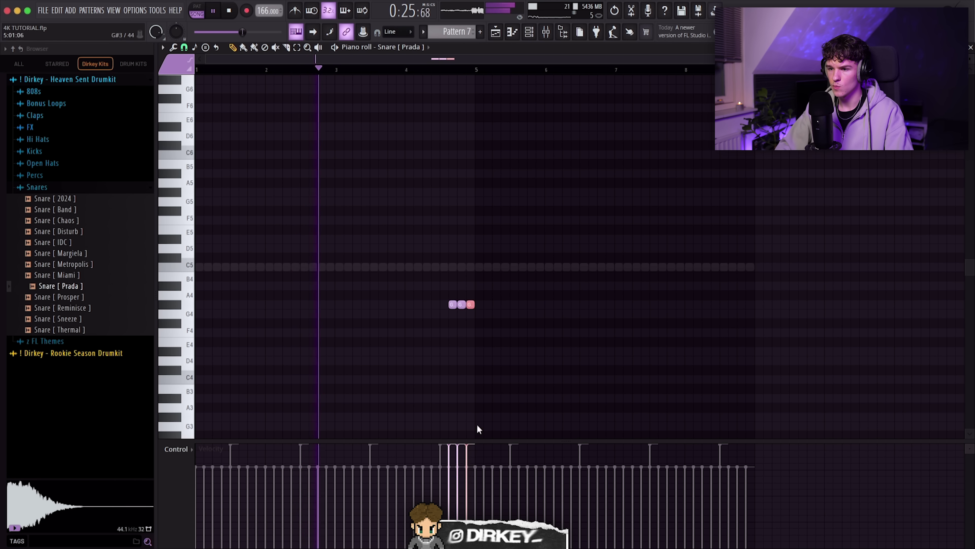
# Lower the three Snare [ Prada ] hits to G4 and repeat the four-bar phrase in bars 5 to 8
pyautogui.press('super+a')
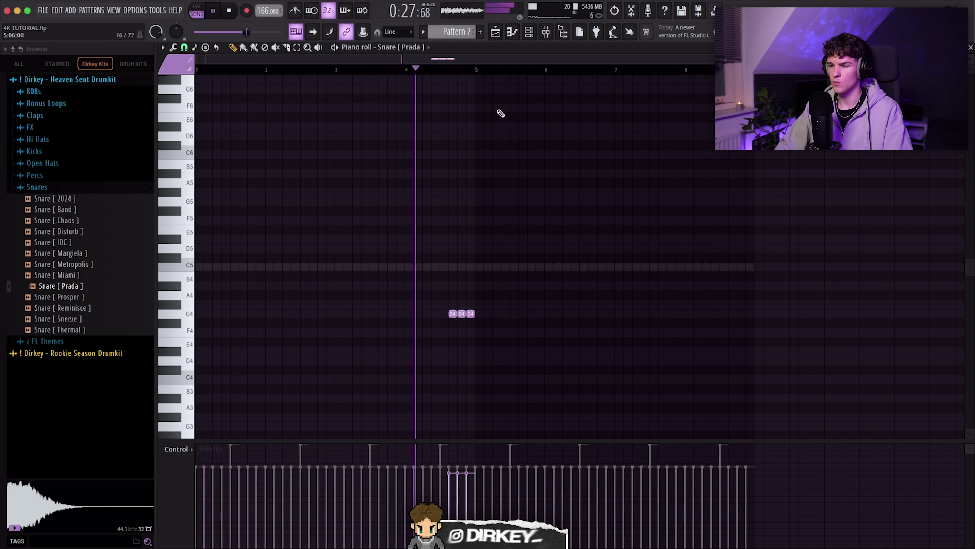
pyautogui.hotkey('shift', 'Down')
pyautogui.press('super+d')
pyautogui.moveTo(484, 71); pyautogui.dragTo(3, 144)
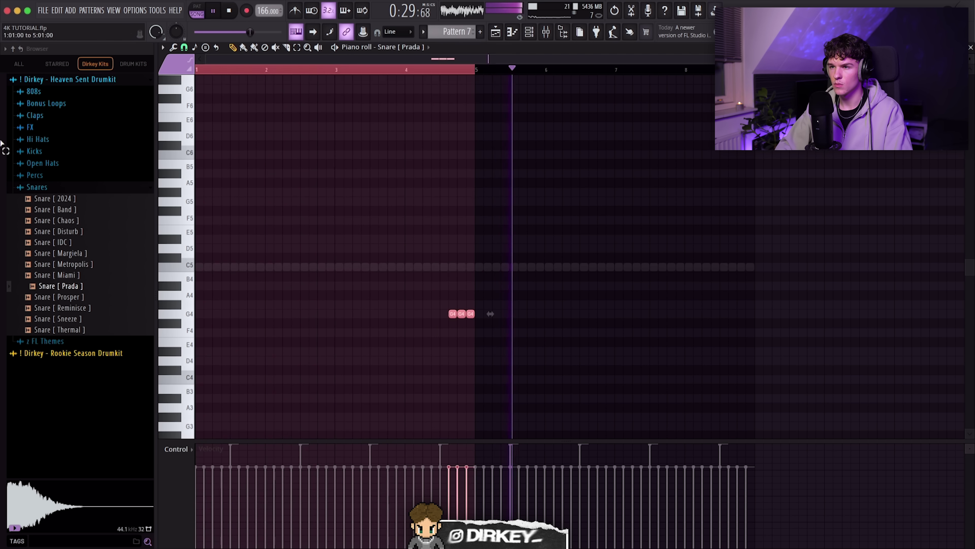
pyautogui.press('super+b')
pyautogui.press('super+d')
# Rename the Snare [ Prada ] channel snare2 and adjust its volume
pyautogui.click(529, 32)
pyautogui.press('F2')
pyautogui.write('snare2')
pyautogui.press('Return')
pyautogui.moveTo(352, 282); pyautogui.dragTo(351, 276)
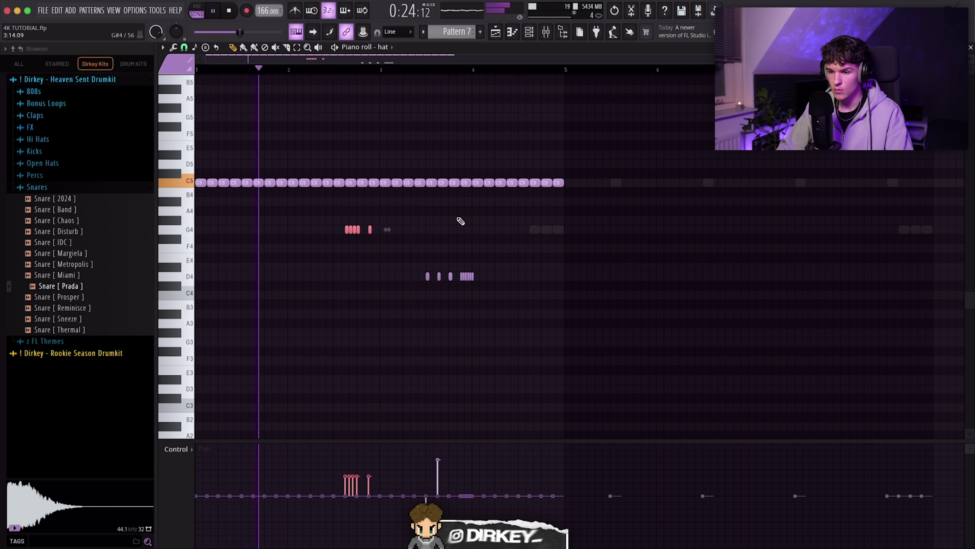
# Pan the fast D4 hat roll at the end of bar 3 left of centre and show the note velocities
pyautogui.moveTo(494, 264); pyautogui.dragTo(459, 286)
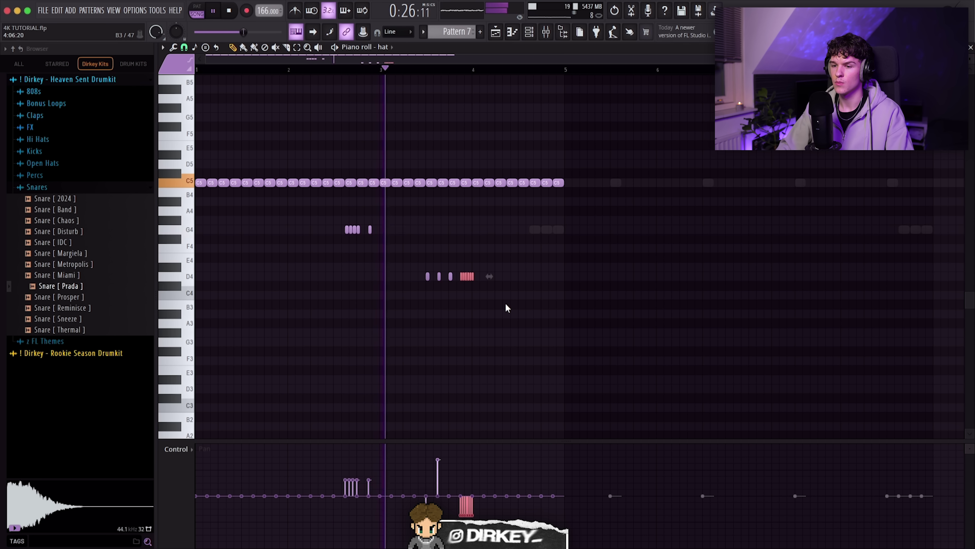
pyautogui.click(176, 449)
pyautogui.click(184, 479)
# Add a low C4 hat hit at the start of bar 1 and repeat the four-bar hat pattern in bars 5 to 8
pyautogui.click(296, 249)
pyautogui.rightClick(236, 264)
pyautogui.rightClick(297, 248)
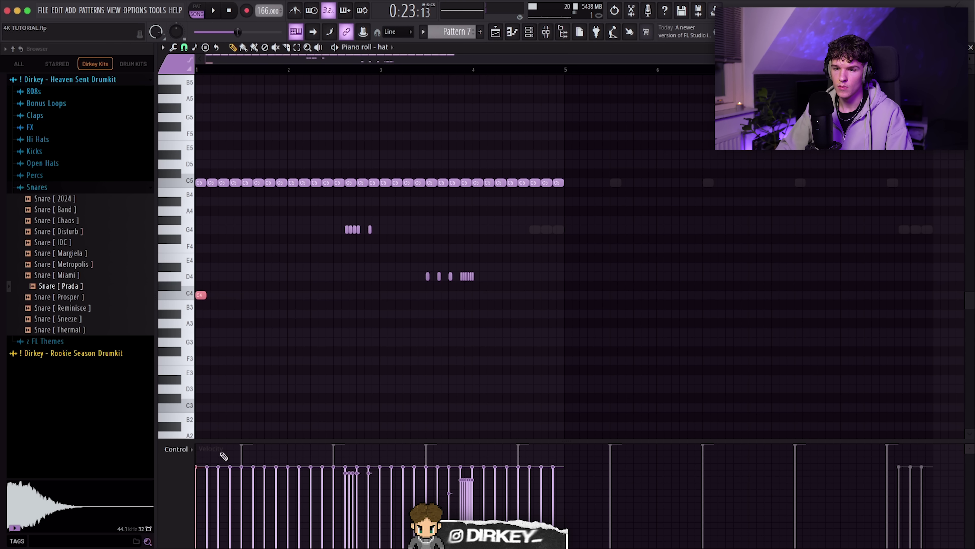
pyautogui.click(176, 449)
pyautogui.click(189, 477)
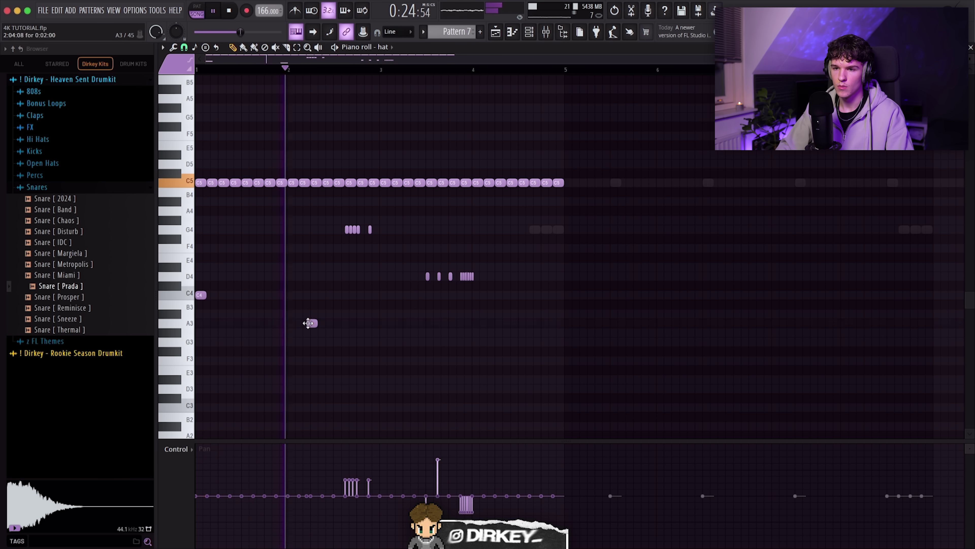
pyautogui.hotkey('ctrl', 'b')
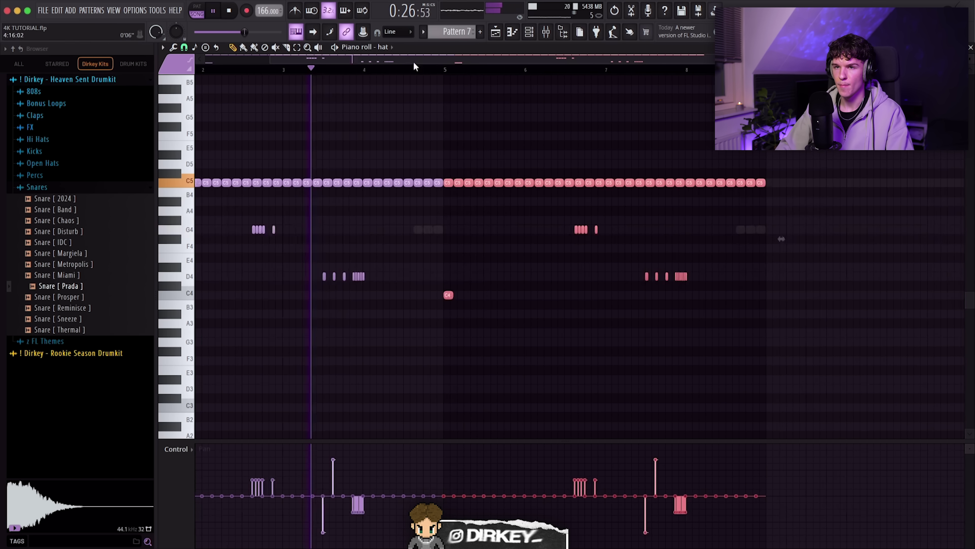
# Paint a short hat roll just below C4 around the middle of bar 8
pyautogui.click(185, 47)
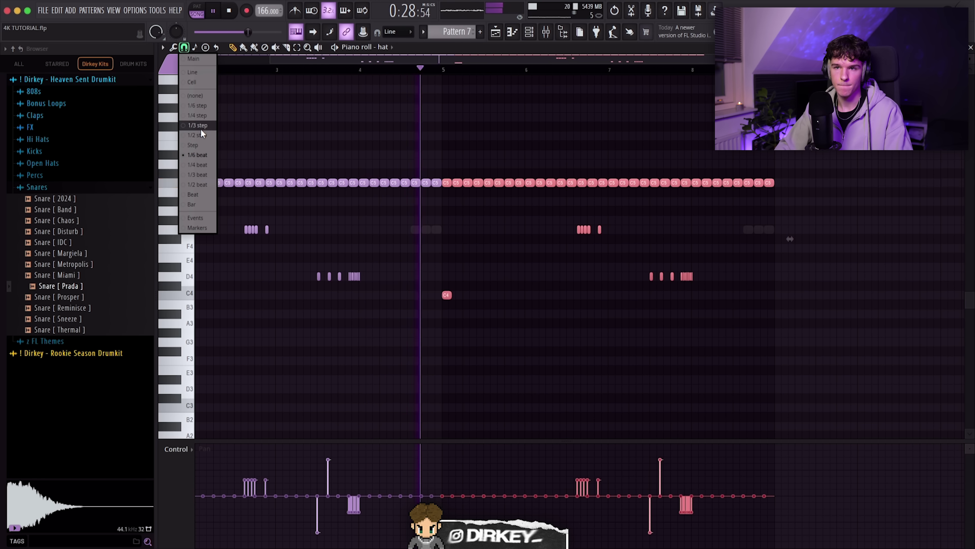
pyautogui.click(254, 49)
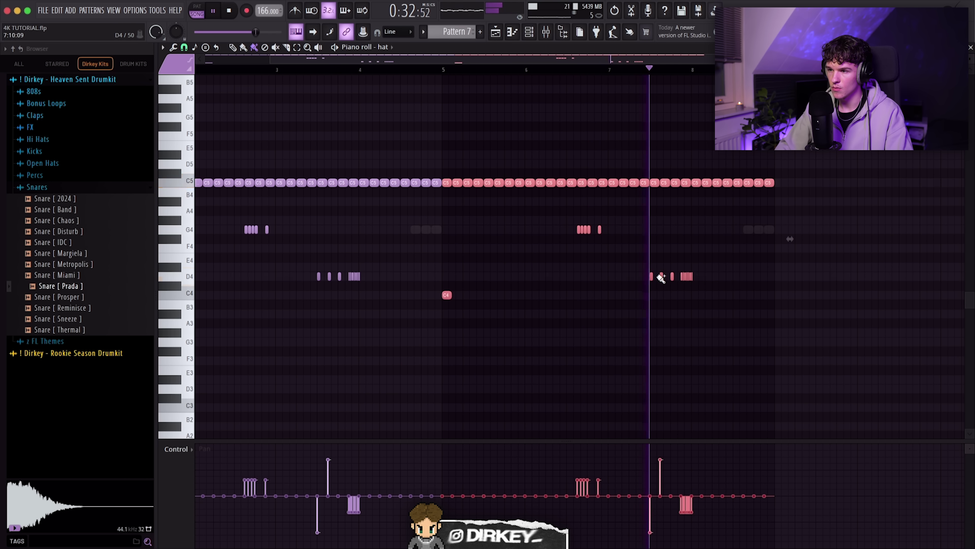
pyautogui.moveTo(730, 296); pyautogui.dragTo(744, 299)
pyautogui.rightClick(742, 298)
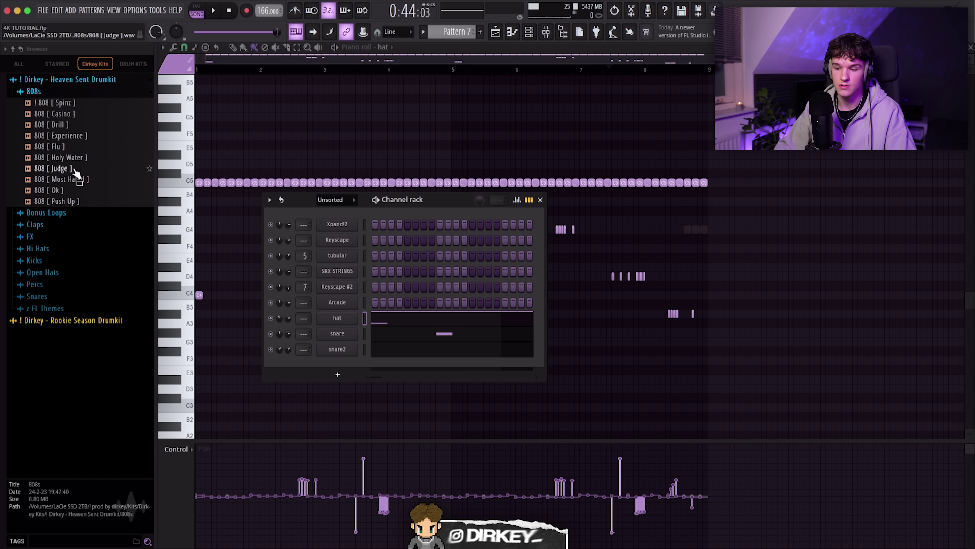
# Audition the 808s in the Heaven Sent Drumkit and choose 808 [ Judge ] for the 808 channel
pyautogui.click(51, 139)
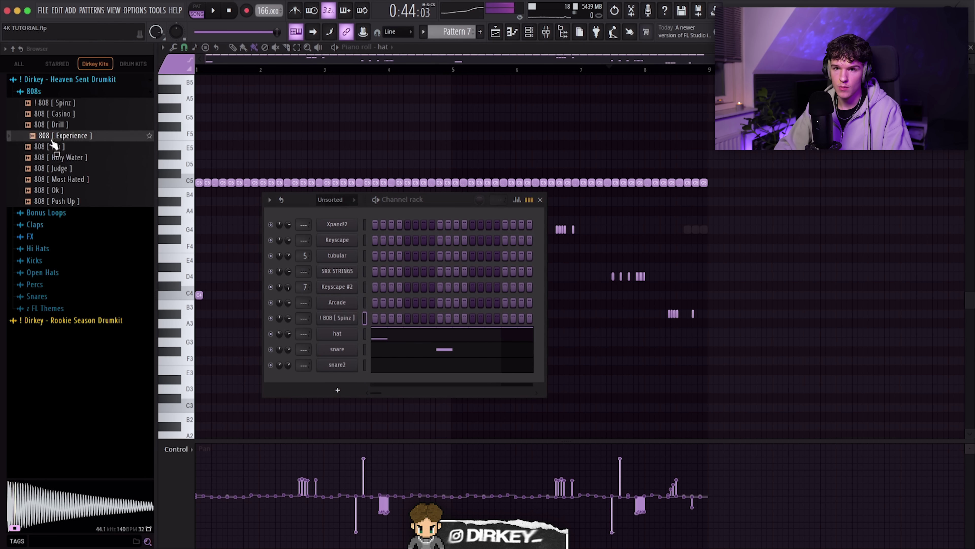
pyautogui.click(58, 149)
pyautogui.click(68, 127)
pyautogui.click(66, 139)
pyautogui.click(67, 150)
pyautogui.click(71, 167)
pyautogui.click(70, 179)
pyautogui.click(65, 189)
pyautogui.click(66, 180)
pyautogui.click(67, 169)
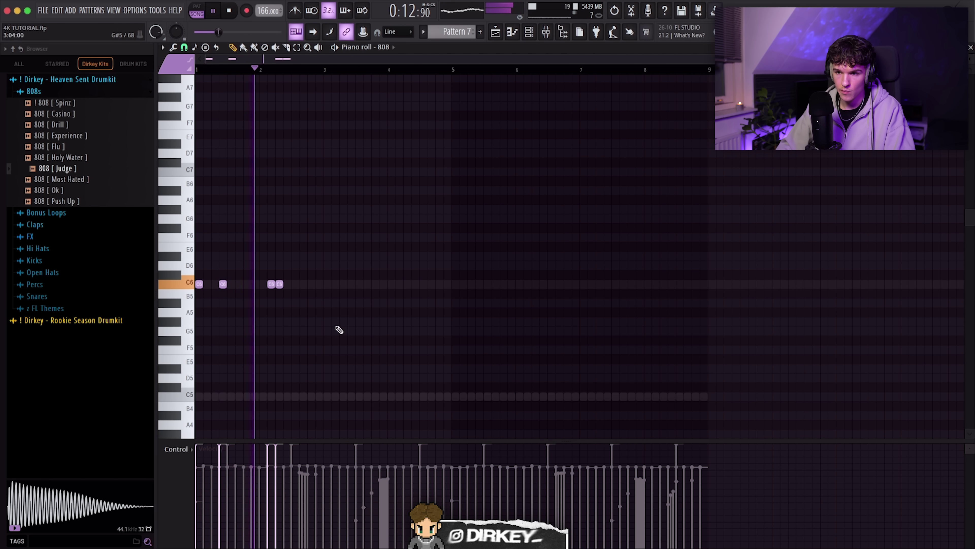
# Add 808 hits on C6 in bars 3 and 4 and finish bar 4 with hits on G6 and G#6
pyautogui.click(327, 284)
pyautogui.click(346, 283)
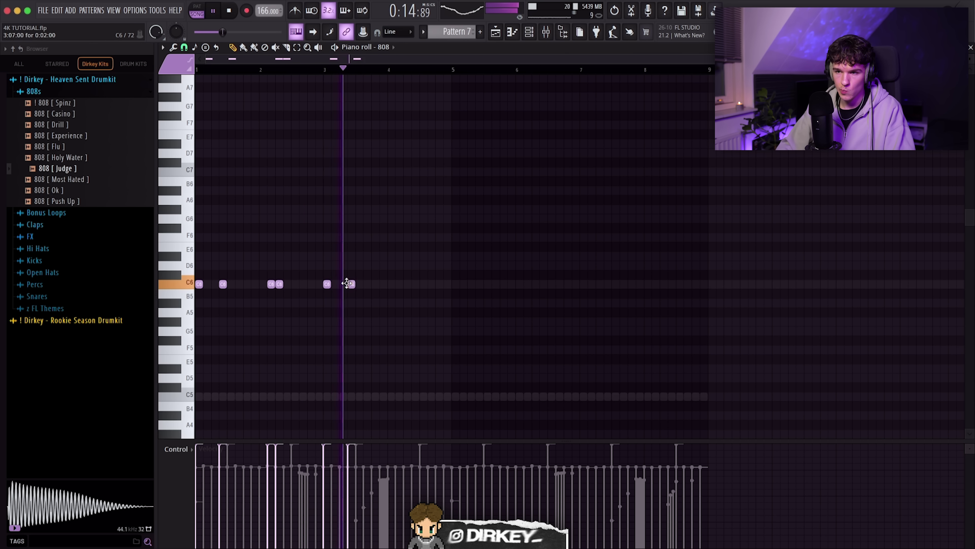
pyautogui.click(407, 284)
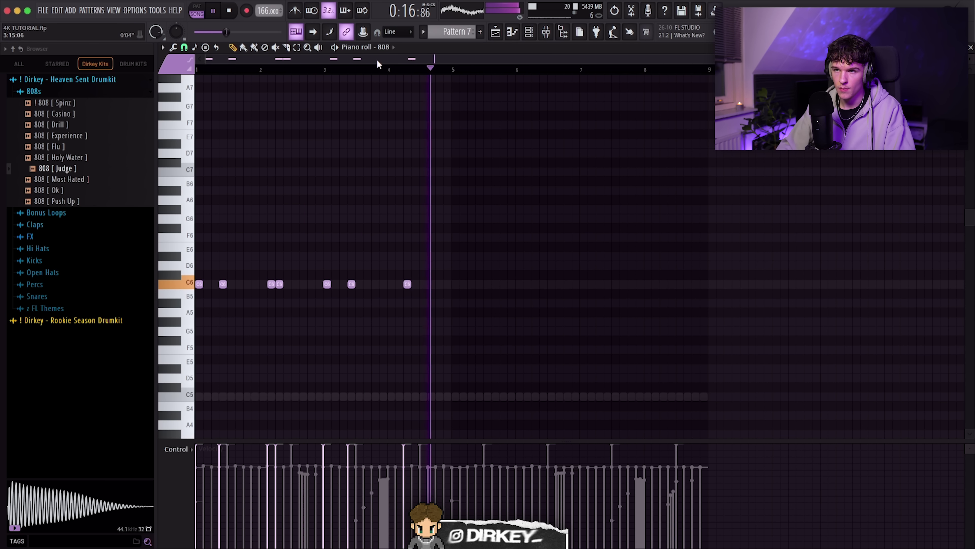
pyautogui.click(374, 69)
pyautogui.click(431, 218)
pyautogui.click(448, 209)
# Transpose the 808 notes down one octave and repeat the four-bar pattern in bars 5 to 8
pyautogui.hotkey('ctrl', 'Down')
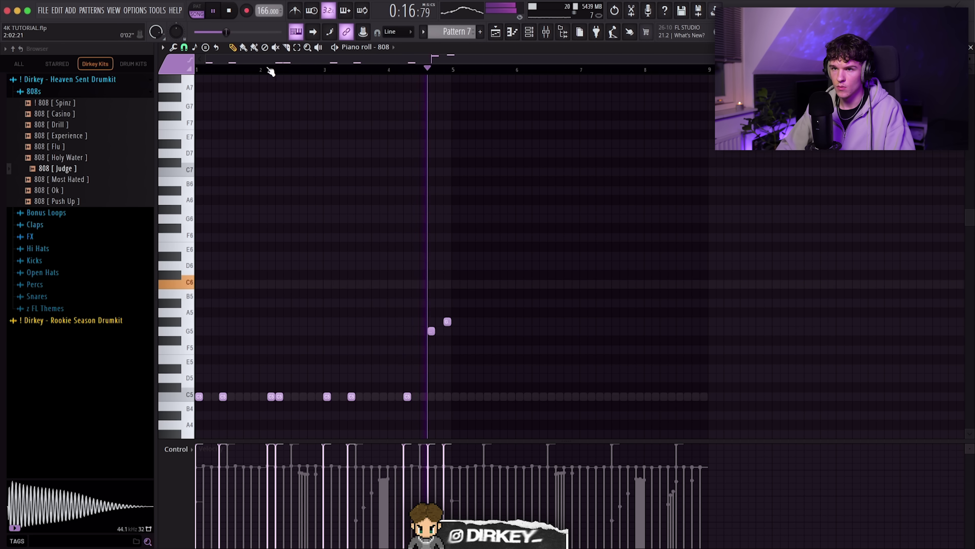
pyautogui.hotkey('ctrl', 'a')
pyautogui.hotkey('ctrl', 'b')
pyautogui.click(415, 237)
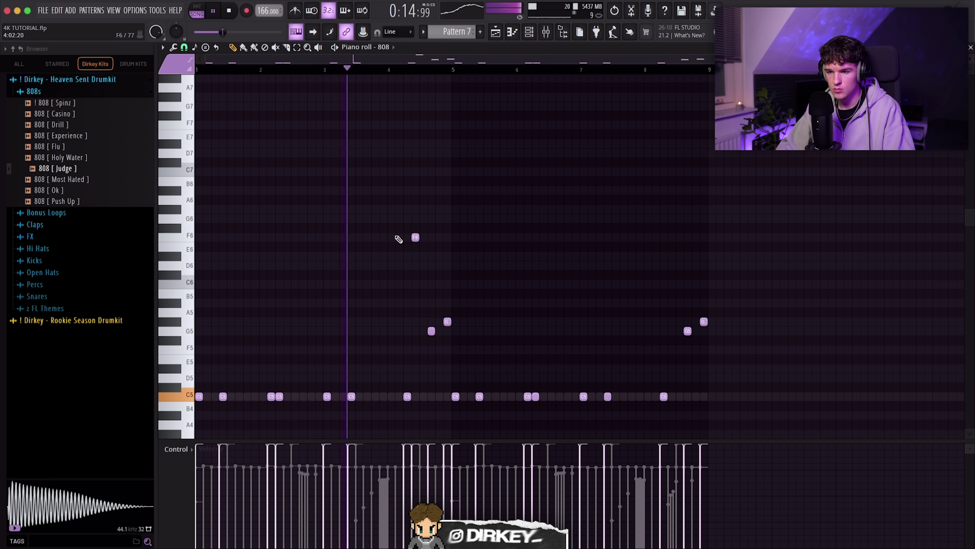
pyautogui.rightClick(415, 237)
pyautogui.rightClick(455, 275)
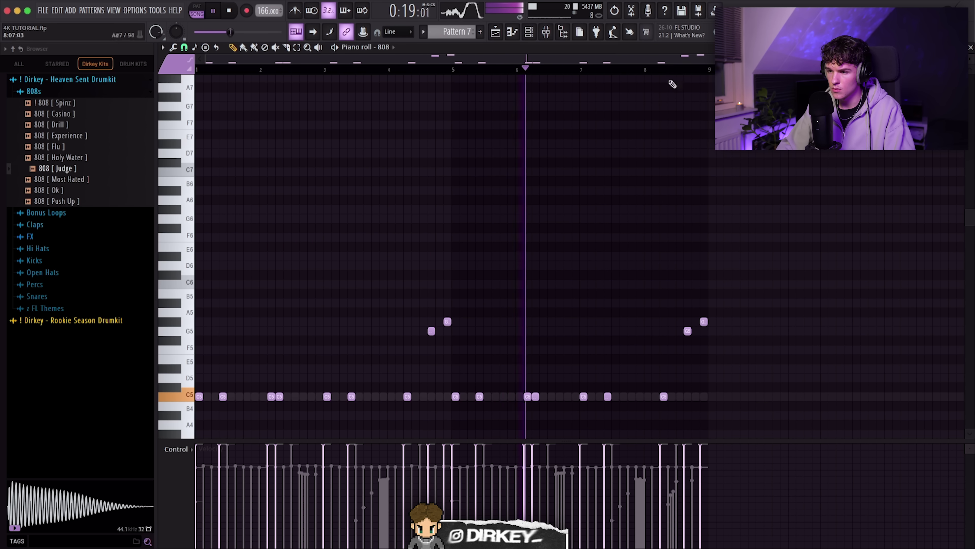
# Lower the two high 808 notes at the end of bar 4 to G5 and deselect them
pyautogui.scroll(-5, 676, 112)
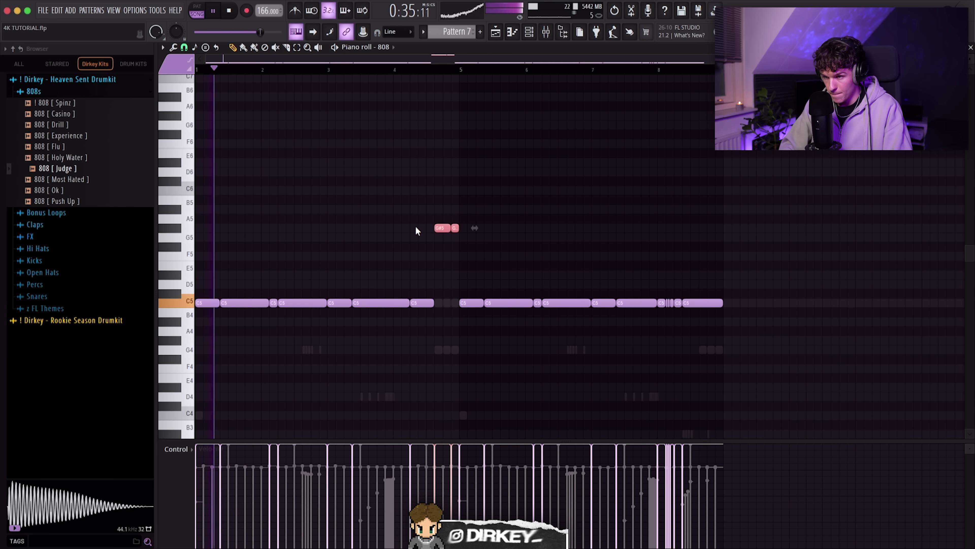
pyautogui.hotkey('shift', 'Down')
pyautogui.press('super+d')
pyautogui.scroll(1, 437, 72)
pyautogui.scroll(3, 440, 72)
pyautogui.scroll(-4, 446, 69)
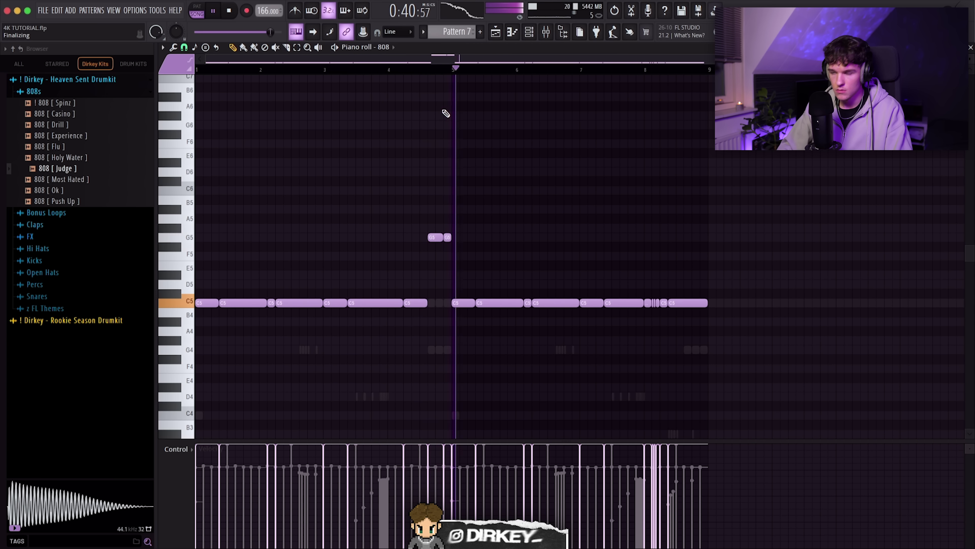
# Rename the 808 [ Drill ] channel 808 2, set the 808 channel's volume to 60% and play the pattern
pyautogui.scroll(1, 647, 73)
pyautogui.scroll(1, 647, 73)
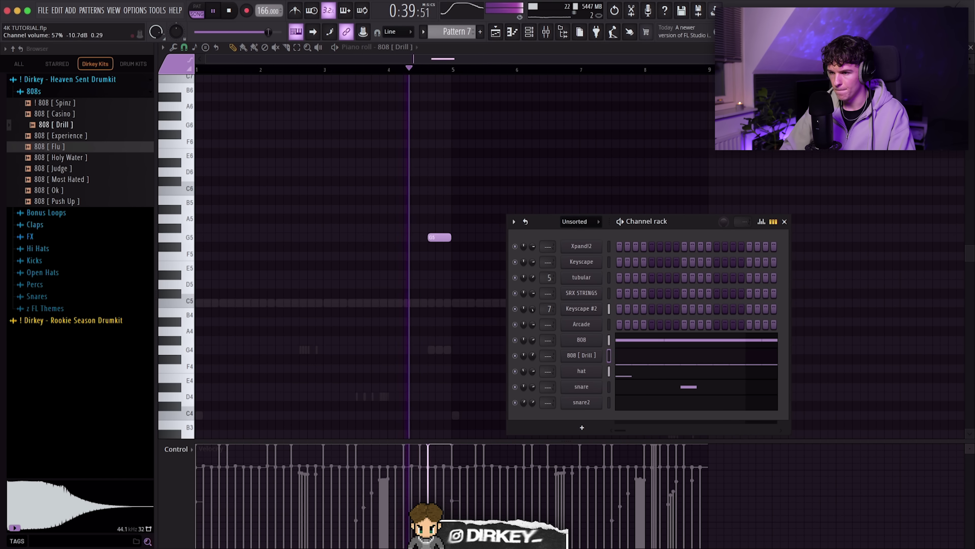
pyautogui.press('F2')
pyautogui.write('808 2')
pyautogui.press('Return')
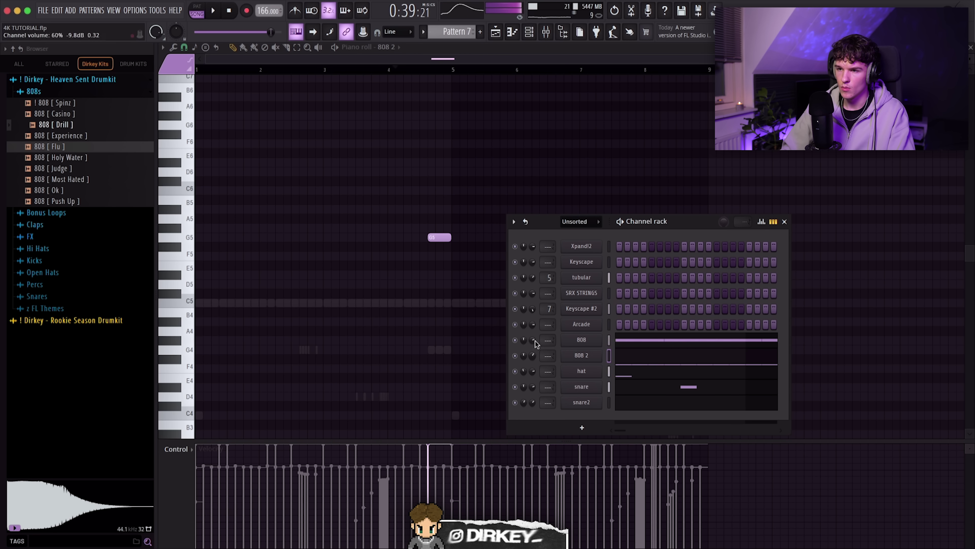
pyautogui.press('space')
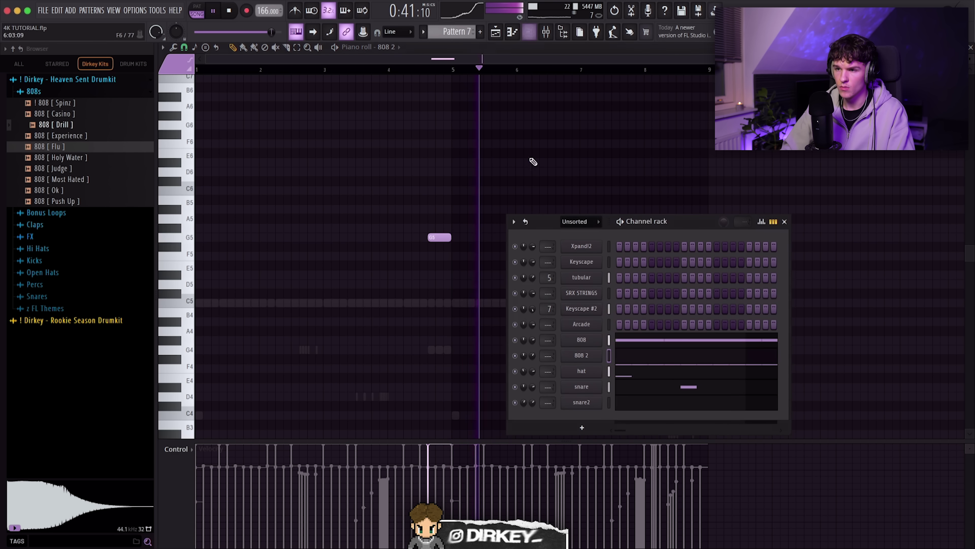
pyautogui.rightClick(611, 364)
pyautogui.scroll(-3, 496, 179)
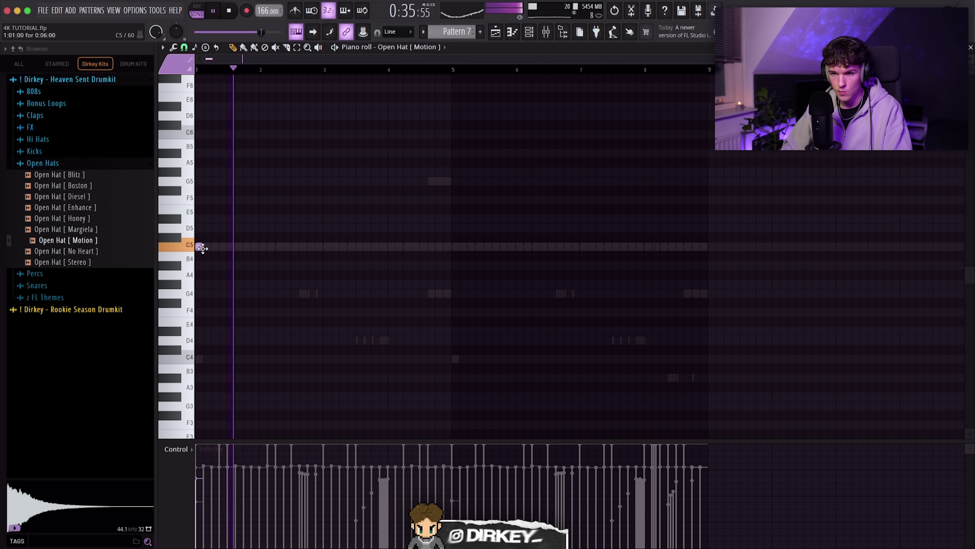
# Add Open Hat [ Motion ] hits at bar 3 and mid bar 4, and repeat the four-bar pattern in bars 5 to 8
pyautogui.click(294, 248)
pyautogui.rightClick(295, 246)
pyautogui.moveTo(454, 73); pyautogui.dragTo(120, 81)
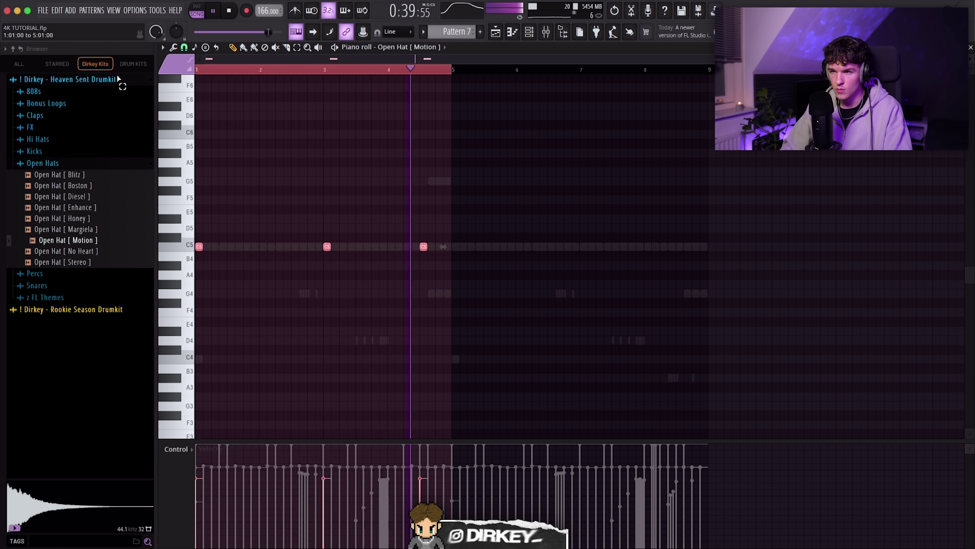
pyautogui.hotkey('ctrl', 'b')
pyautogui.click(593, 191)
pyautogui.rightClick(592, 191)
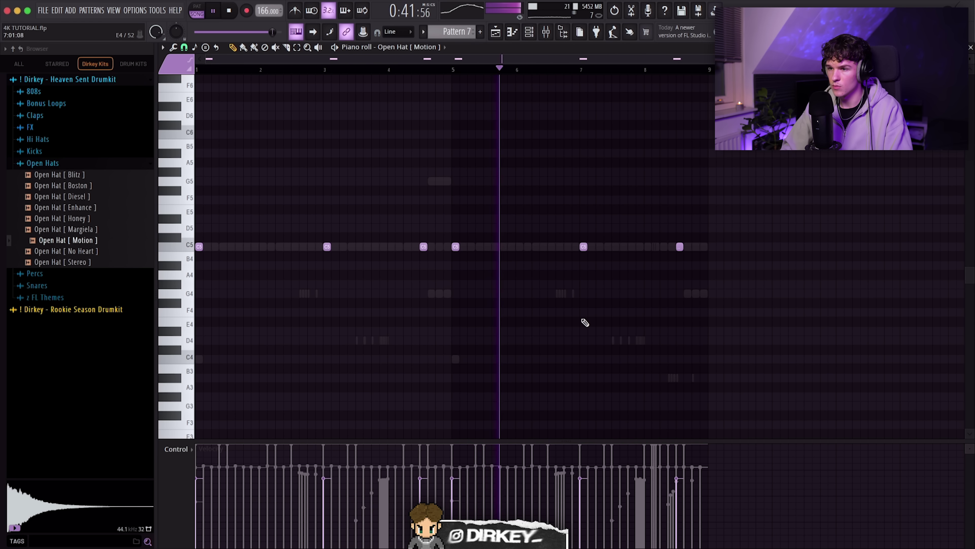
# Add open hat hits in the middle of bar 7 and at the start of bar 8, and rename the channel open
pyautogui.click(616, 247)
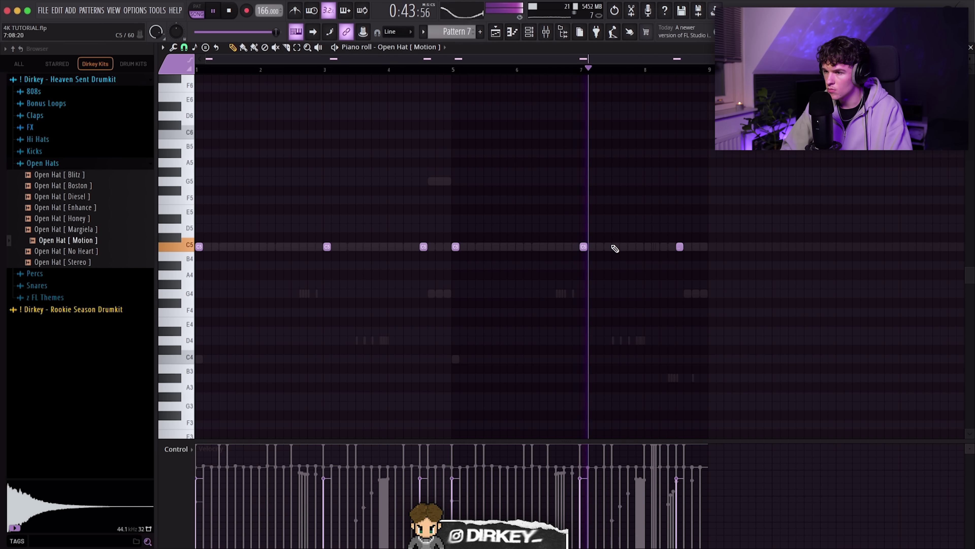
pyautogui.click(648, 247)
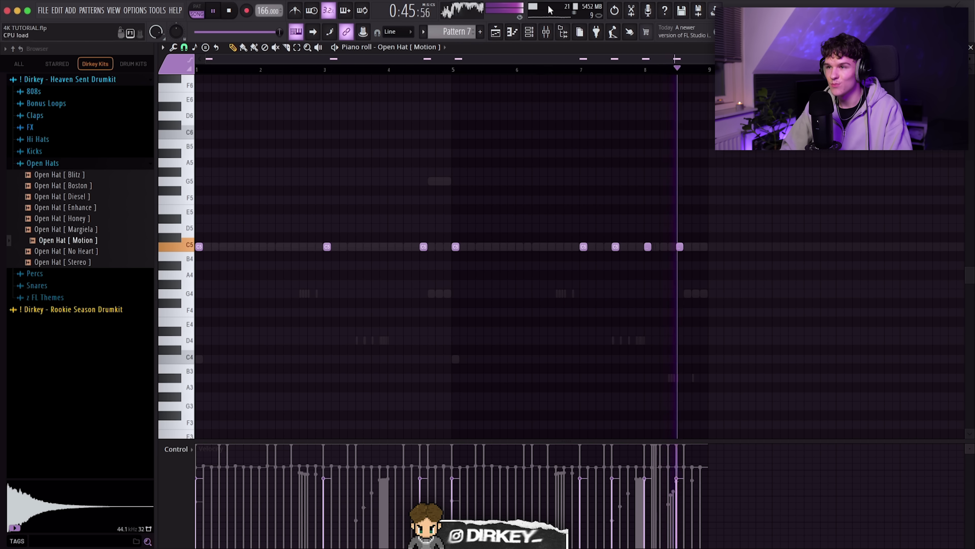
pyautogui.click(530, 32)
pyautogui.middleClick(572, 418)
pyautogui.write('o')
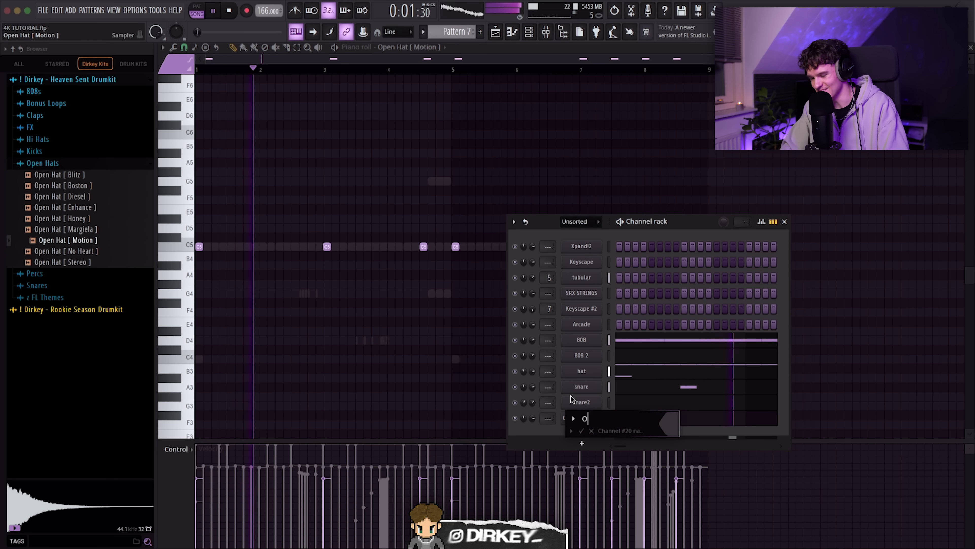
pyautogui.write('pen')
pyautogui.press('Return')
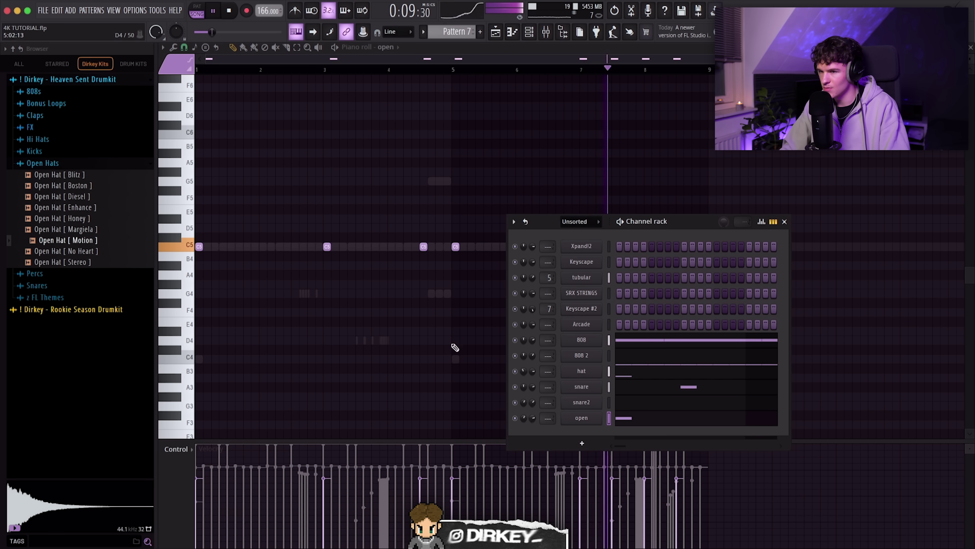
# Display note velocities for the snare3 channel and add C5 hits at the end of bar 3 and early in bar 4
pyautogui.press('F6')
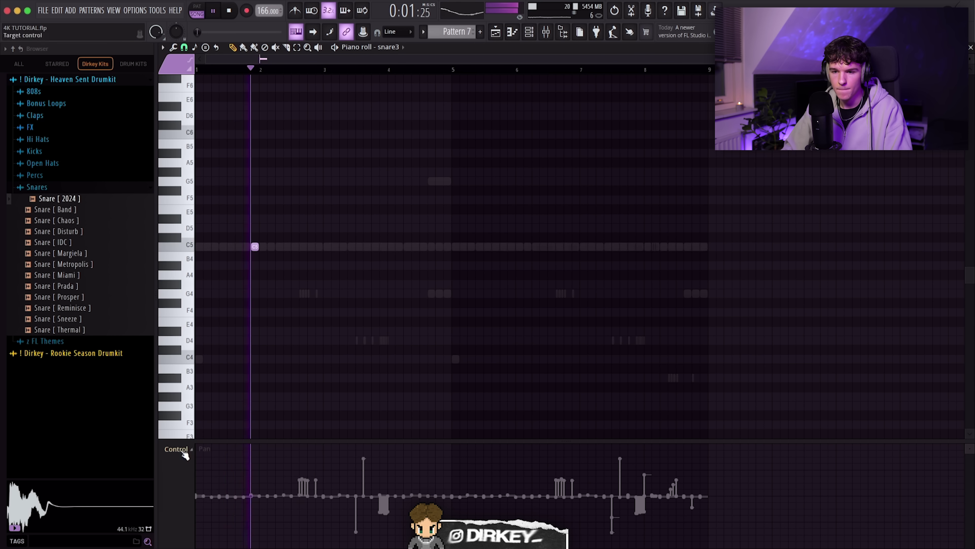
pyautogui.click(185, 455)
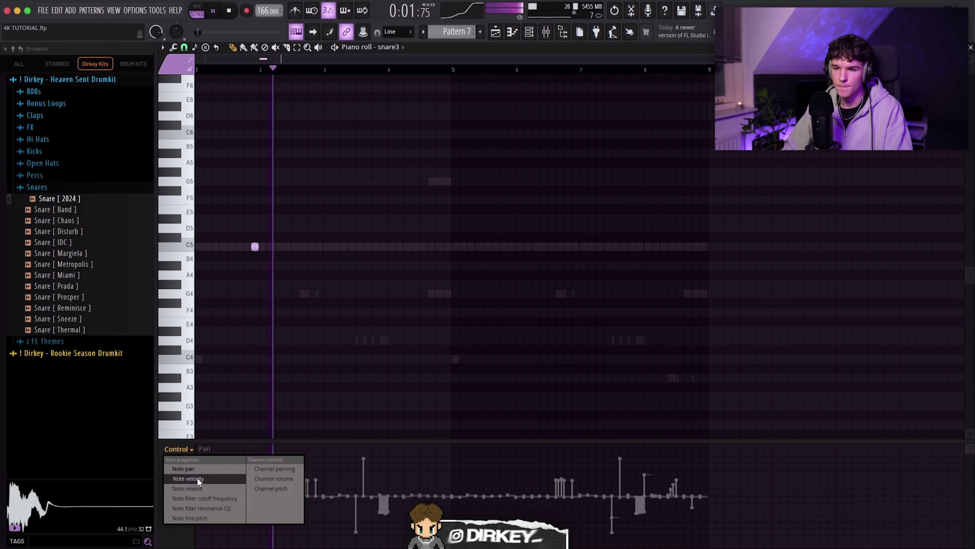
pyautogui.click(184, 481)
pyautogui.click(382, 248)
pyautogui.click(399, 247)
# Duplicate the four-bar snare3 pattern from bars 1 to 4 into bars 5 to 8
pyautogui.moveTo(452, 69); pyautogui.dragTo(197, 69)
pyautogui.press('super+b')
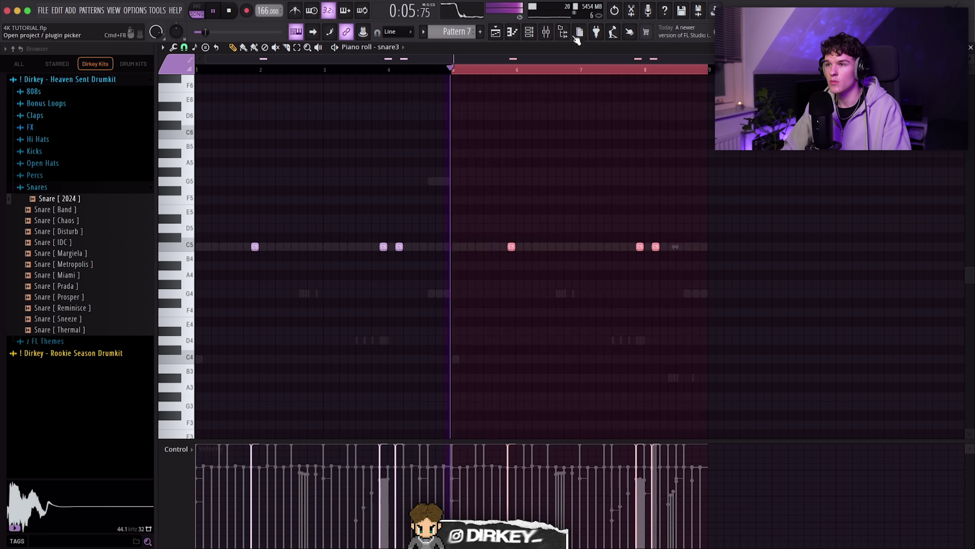
pyautogui.click(529, 32)
pyautogui.press('F6')
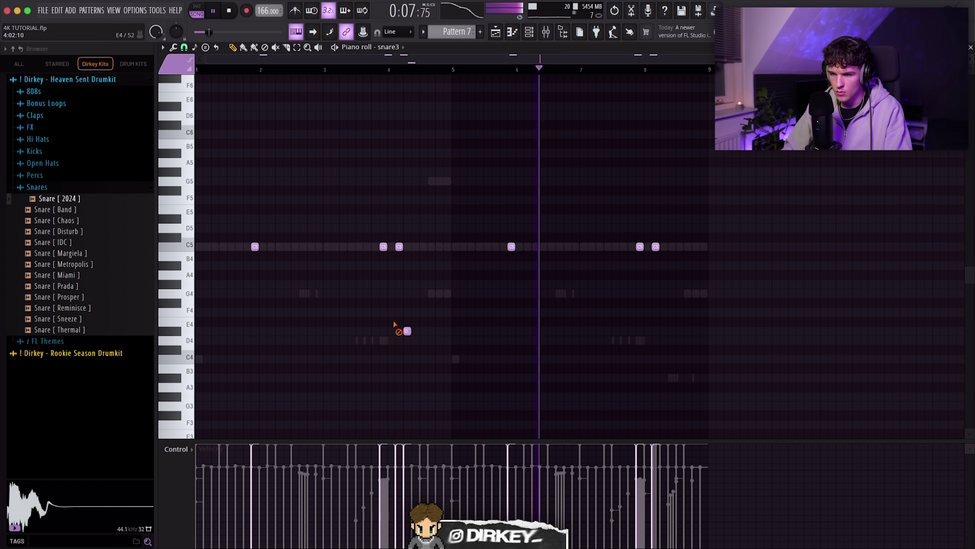
pyautogui.scroll(3, 522, 69)
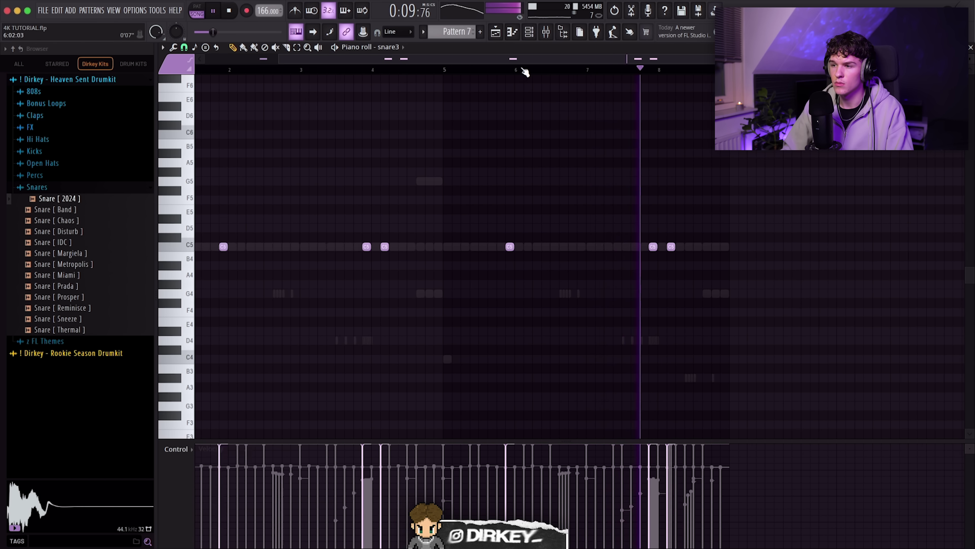
pyautogui.scroll(-3, 525, 68)
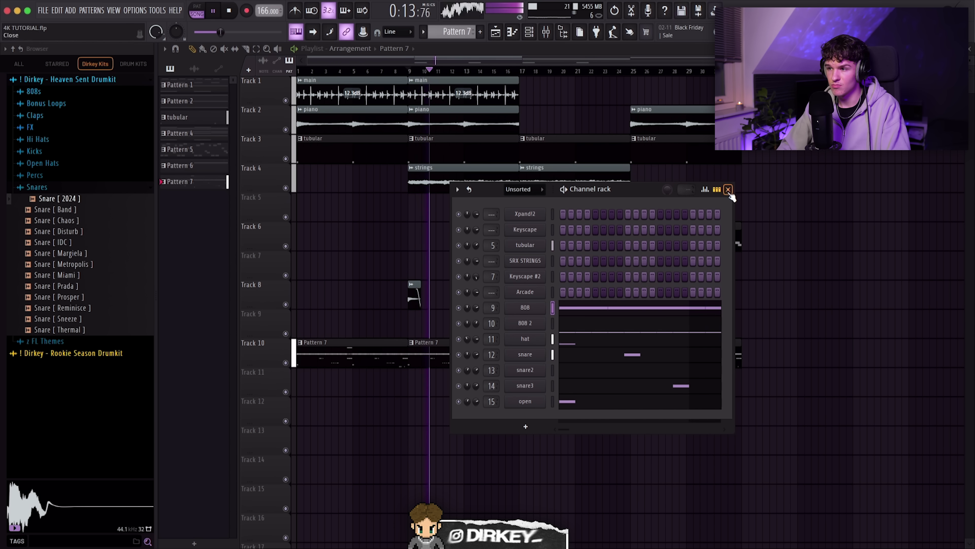
# Lower the hat track's mixer volume slightly and return to the playlist
pyautogui.click(728, 189)
pyautogui.click(556, 35)
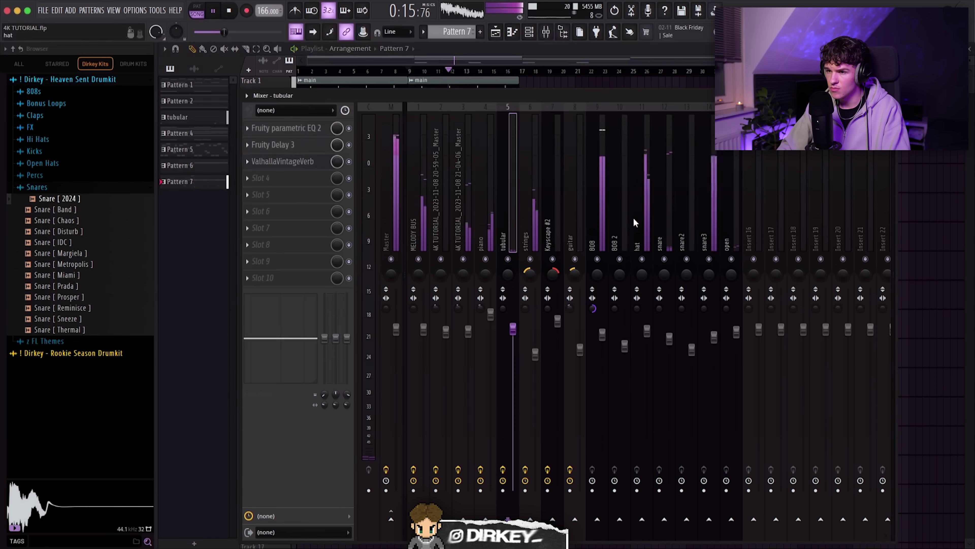
pyautogui.click(647, 332)
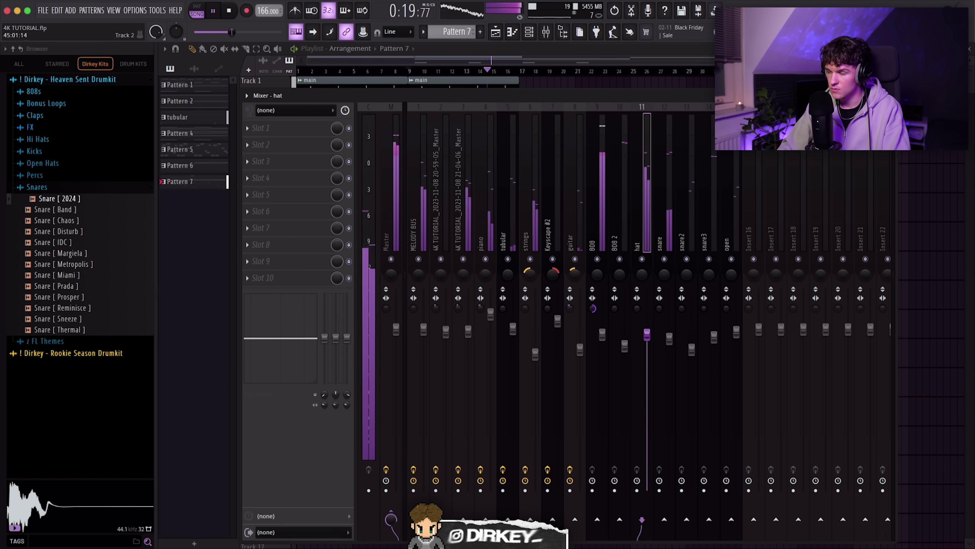
pyautogui.click(890, 95)
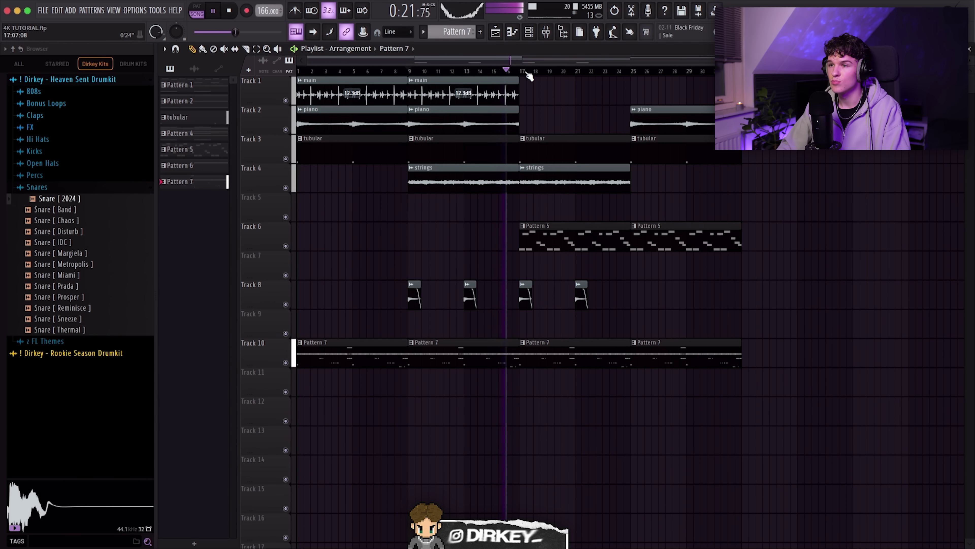
pyautogui.scroll(3, 529, 73)
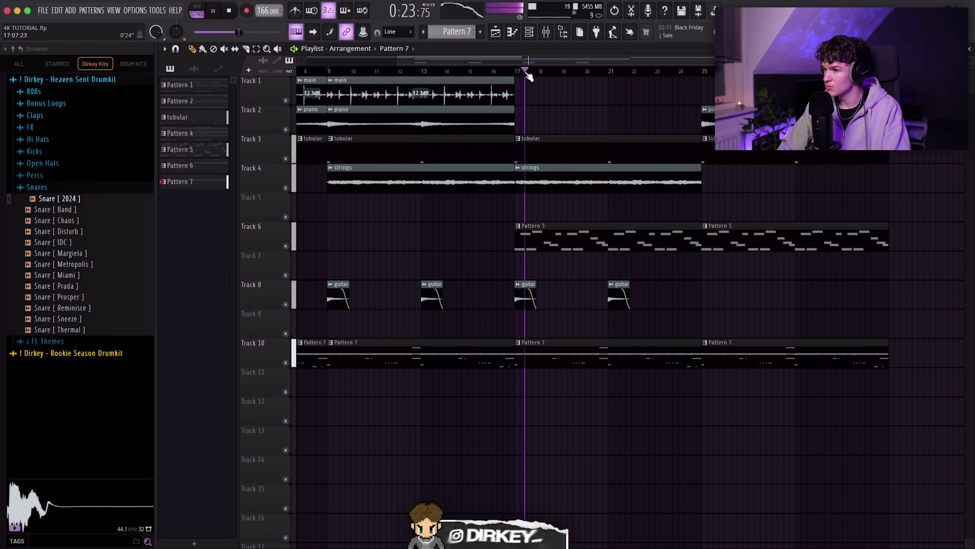
pyautogui.scroll(-10, 533, 80)
pyautogui.scroll(-3, 532, 73)
pyautogui.scroll(10, 561, 200)
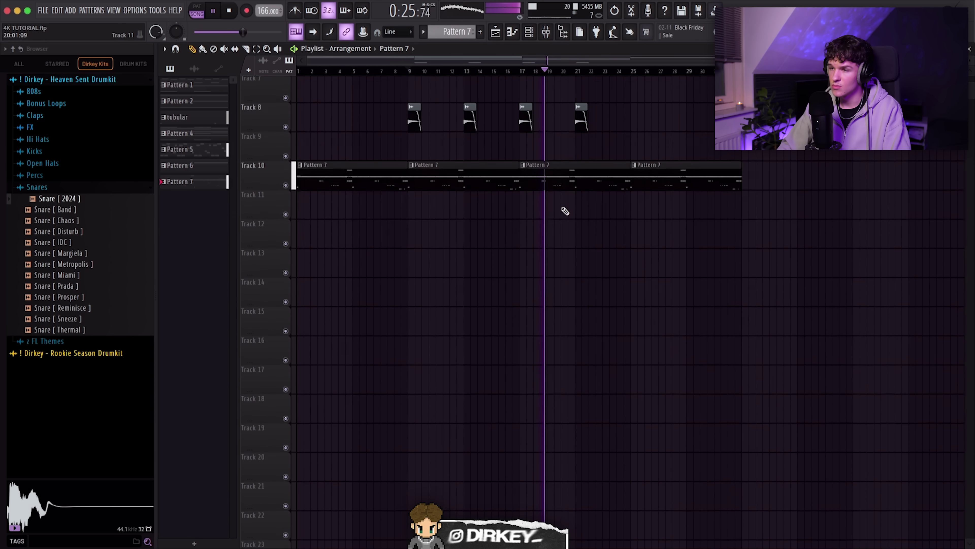